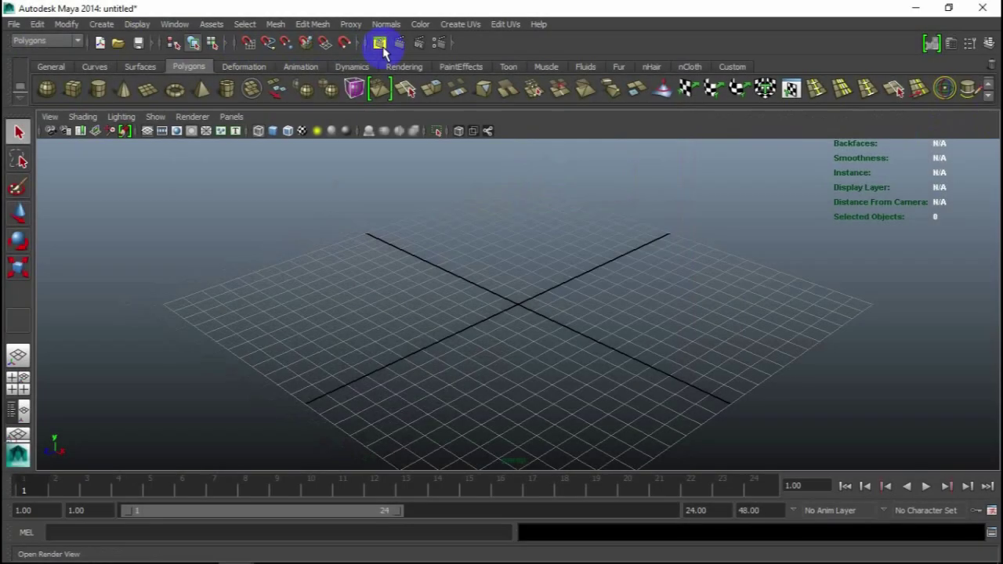
Load cokecan_graphics_lg.jpg from the Desktop into the Render View as a label reference
click(379, 44)
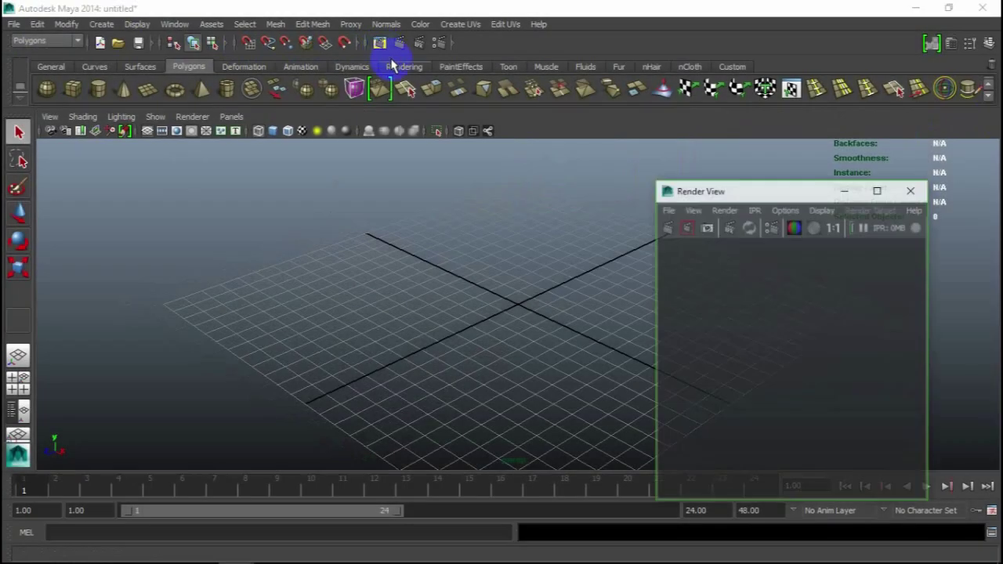
click(669, 210)
click(679, 230)
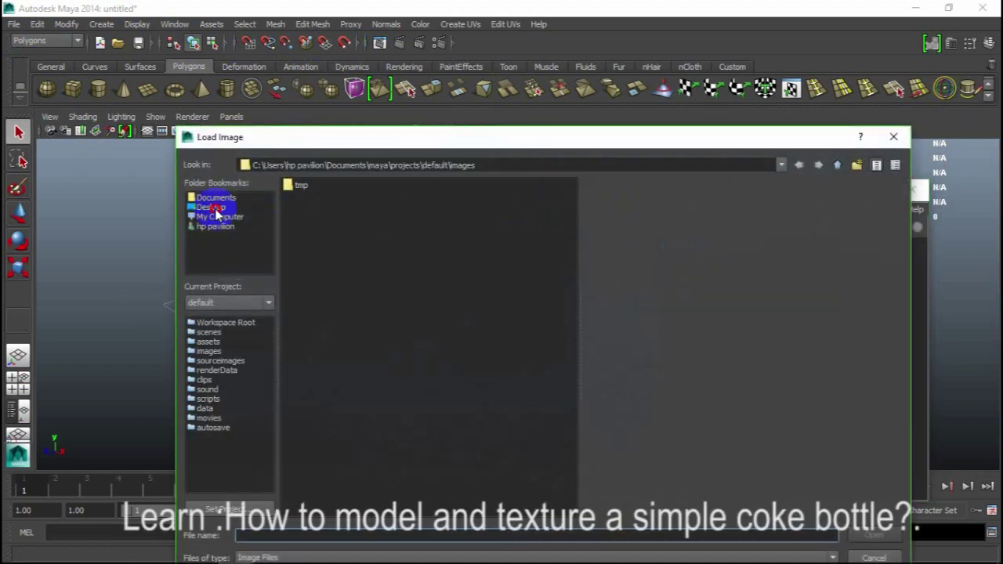
click(215, 207)
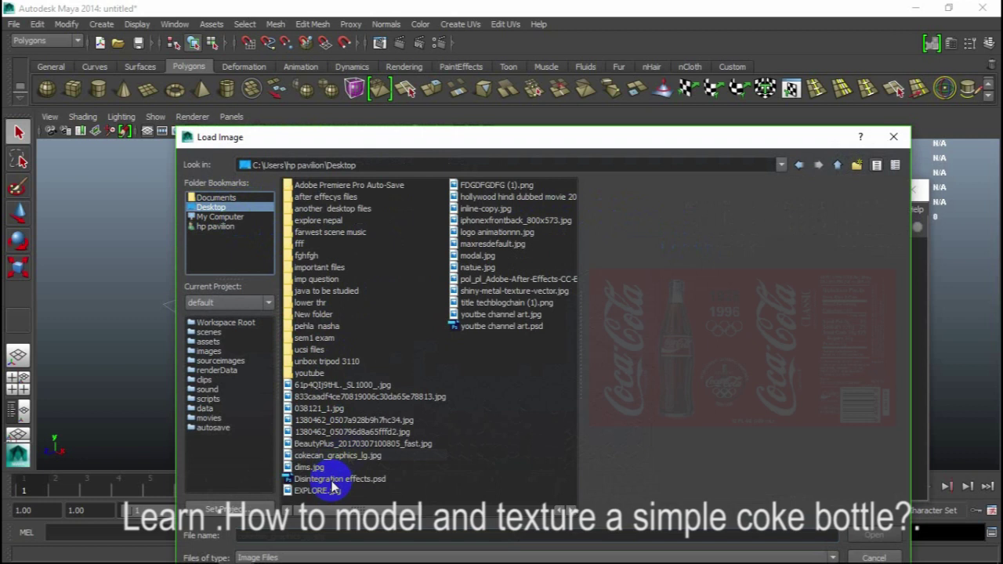
double_click(347, 453)
mouse_move(815, 192)
mouse_down()
mouse_move(827, 100)
mouse_move(828, 145)
mouse_move(804, 152)
mouse_up()
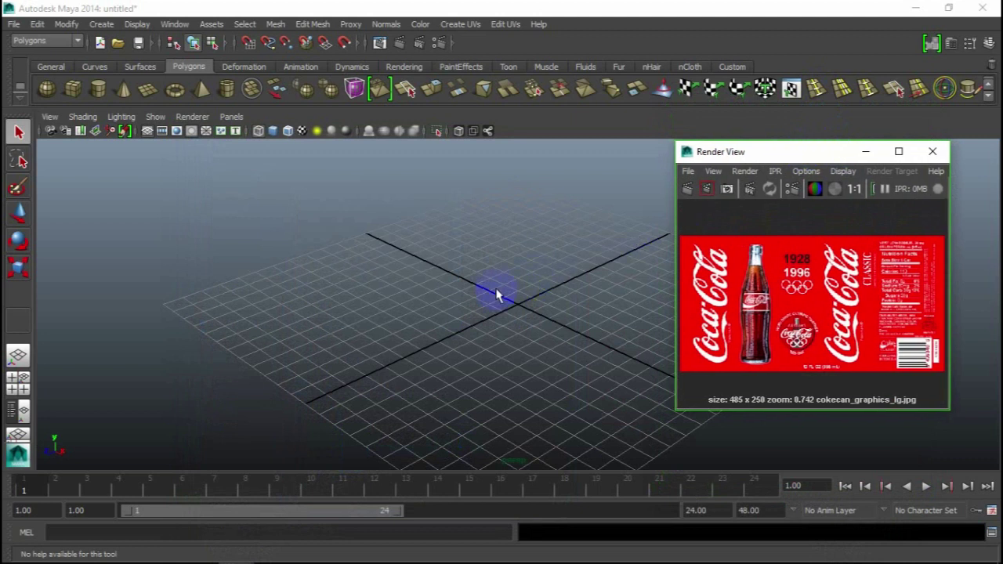
Draw a polygon cylinder in the top view and frame it in the front view
key(space)
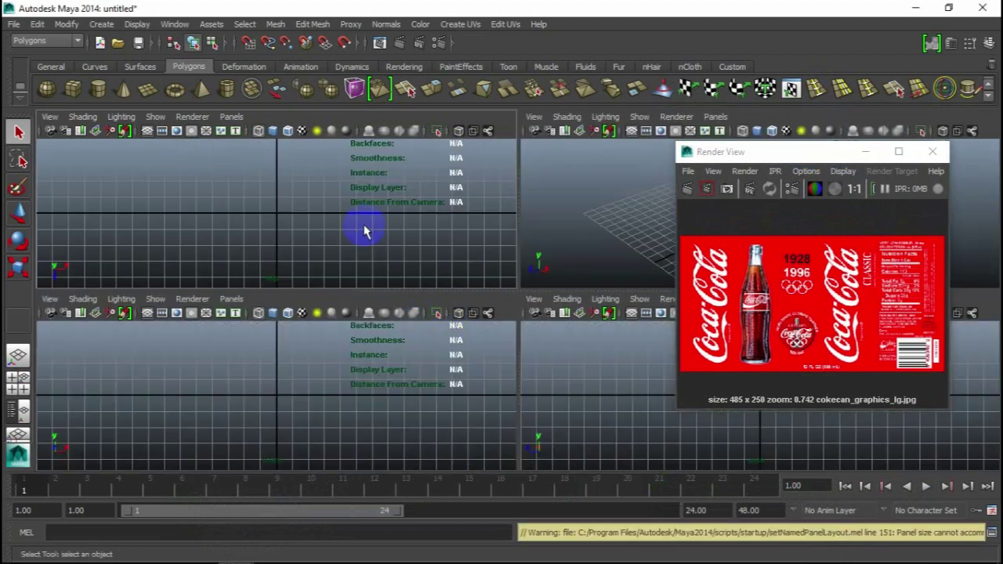
click(98, 88)
mouse_move(268, 205)
mouse_down()
mouse_move(291, 227)
mouse_move(275, 219)
mouse_move(278, 94)
mouse_up()
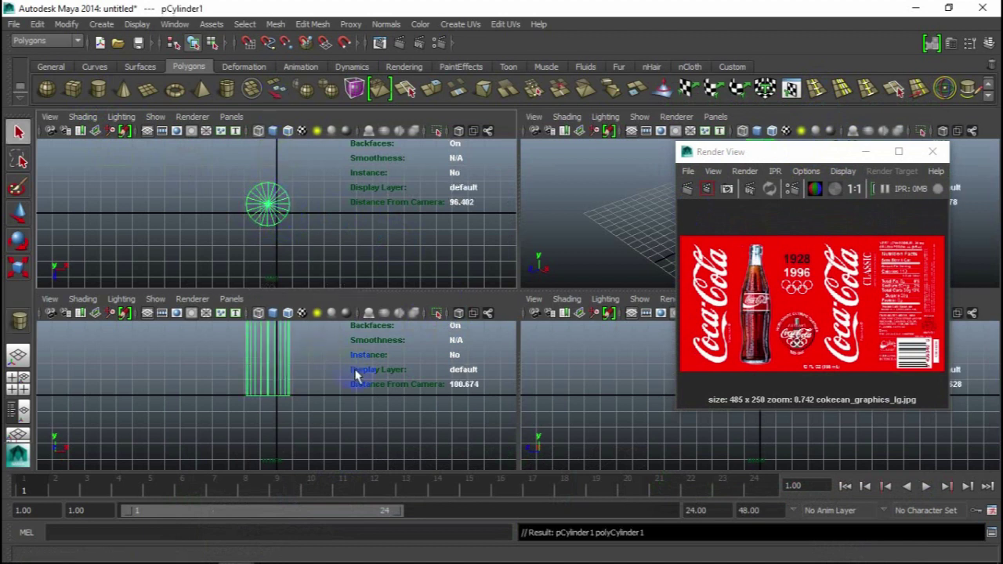
key(space)
scroll(488, 269, down, 2)
scroll(506, 296, down, 3)
key(space)
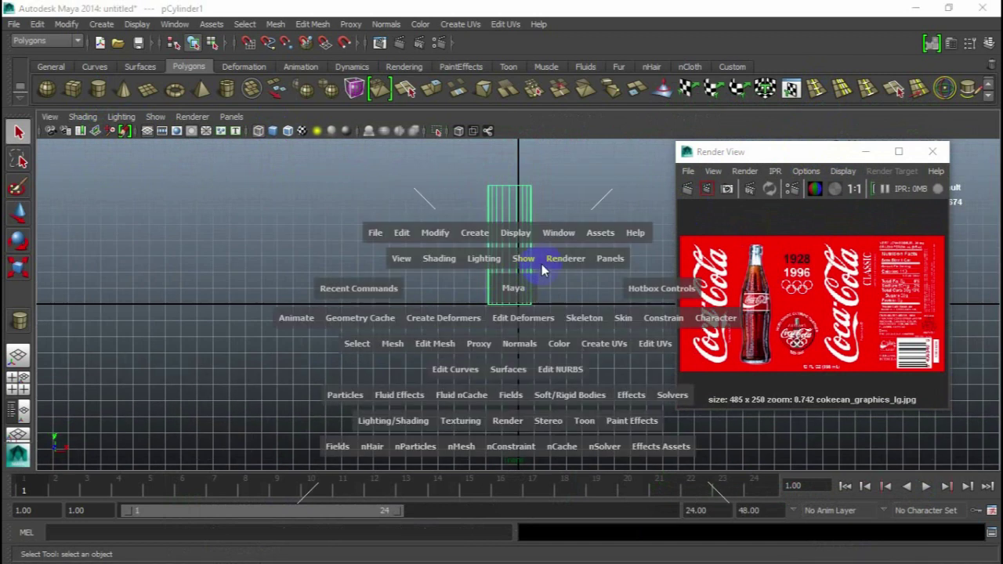
mouse_move(541, 286)
alt+middle_down()
mouse_move(535, 297)
mouse_move(493, 303)
alt+middle_up()
scroll(494, 304, up, 2)
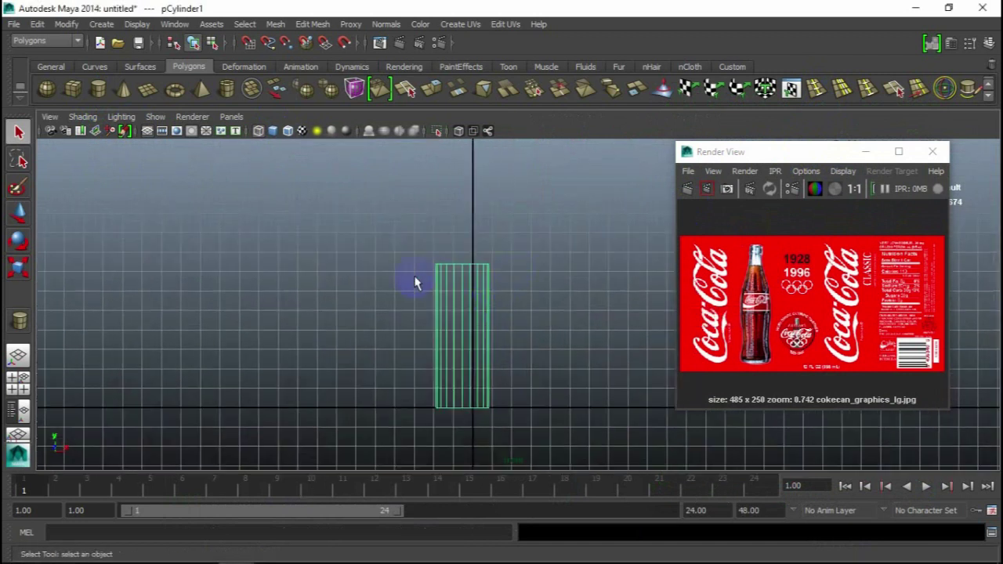
Select the cylinder's top vertices and raise them to make the cylinder tall and narrow
right_drag(458, 284, 407, 253)
key(w)
drag(462, 237, 463, 158)
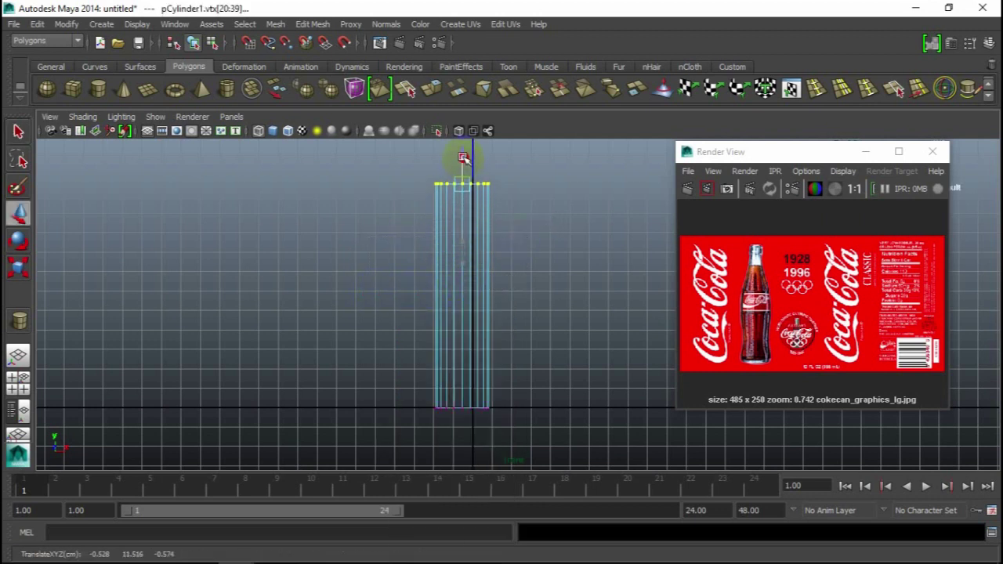
alt+middle_drag(474, 264, 444, 350)
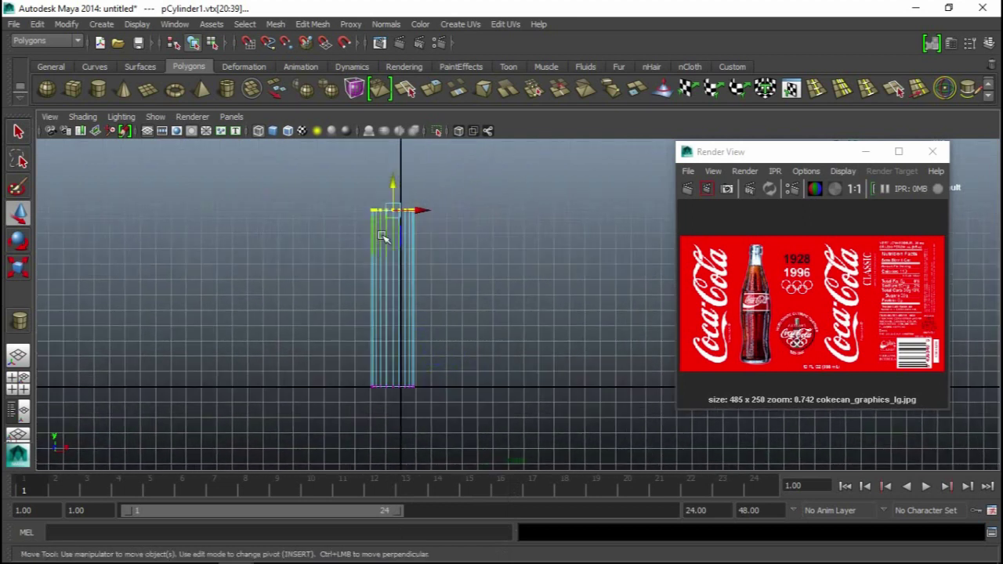
drag(391, 185, 394, 173)
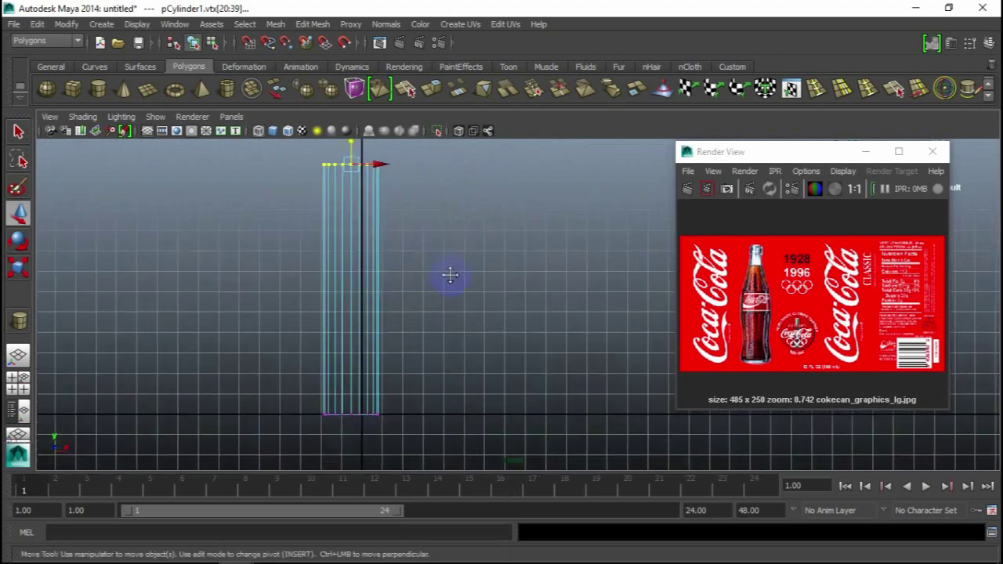
alt+middle_drag(448, 274, 478, 334)
click(446, 288)
drag(445, 211, 349, 243)
click(508, 253)
Check the cylinder in the top and front views and open its Attribute Editor
key(space)
key(space)
alt+right_drag(399, 290, 412, 305)
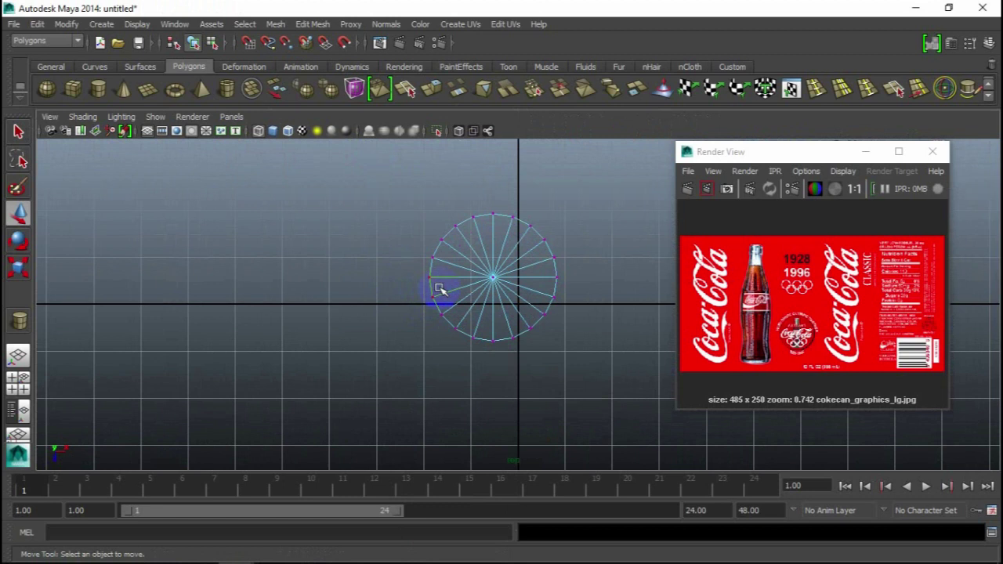
key(space)
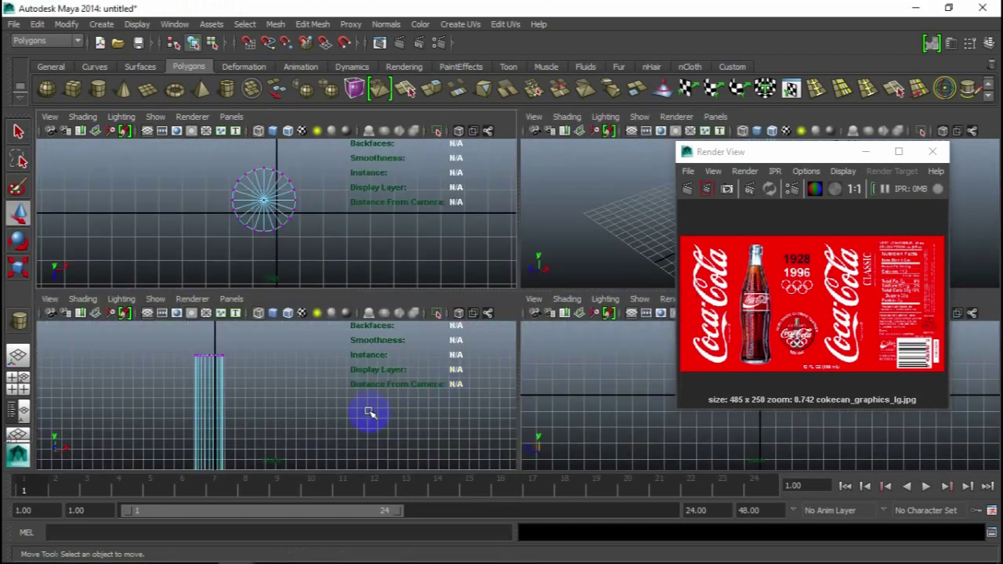
key(space)
key(ctrl+a)
drag(795, 152, 585, 353)
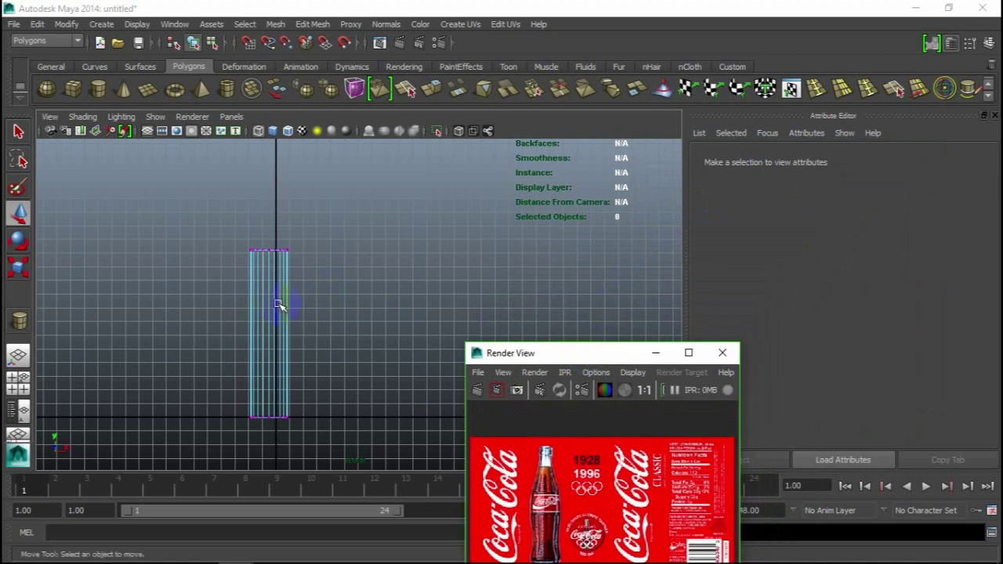
Set the cylinder's polyCylinder1 Subdivisions Caps to 0 and close the Attribute Editor
right_drag(279, 305, 313, 240)
click(280, 287)
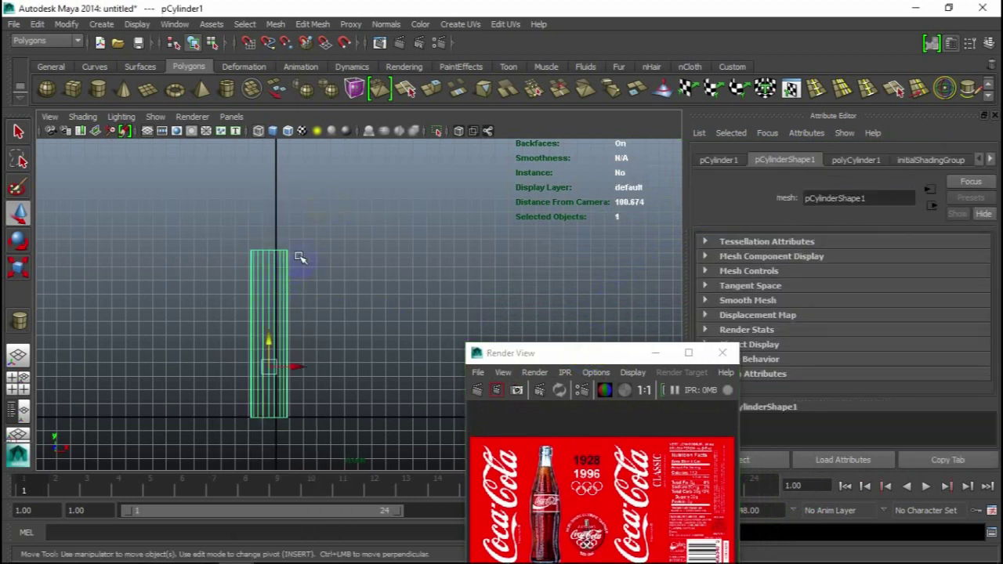
click(866, 160)
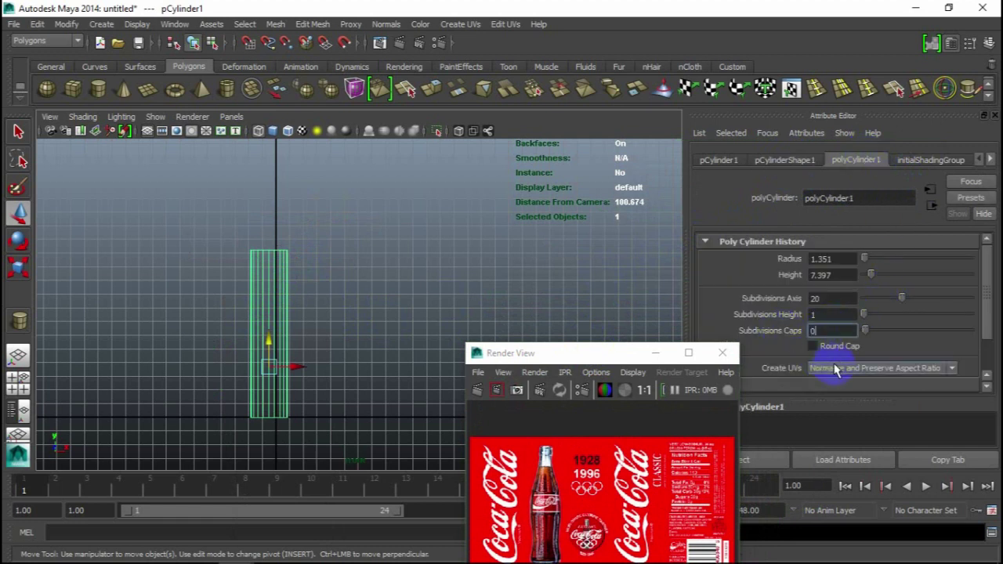
click(832, 300)
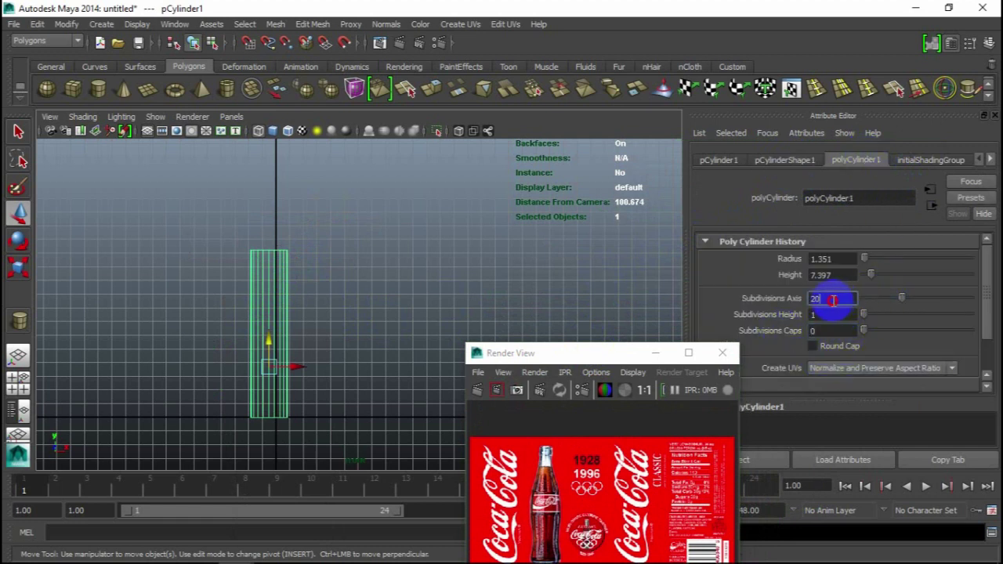
click(604, 298)
mouse_move(604, 352)
mouse_down()
mouse_move(739, 255)
mouse_move(820, 221)
mouse_up()
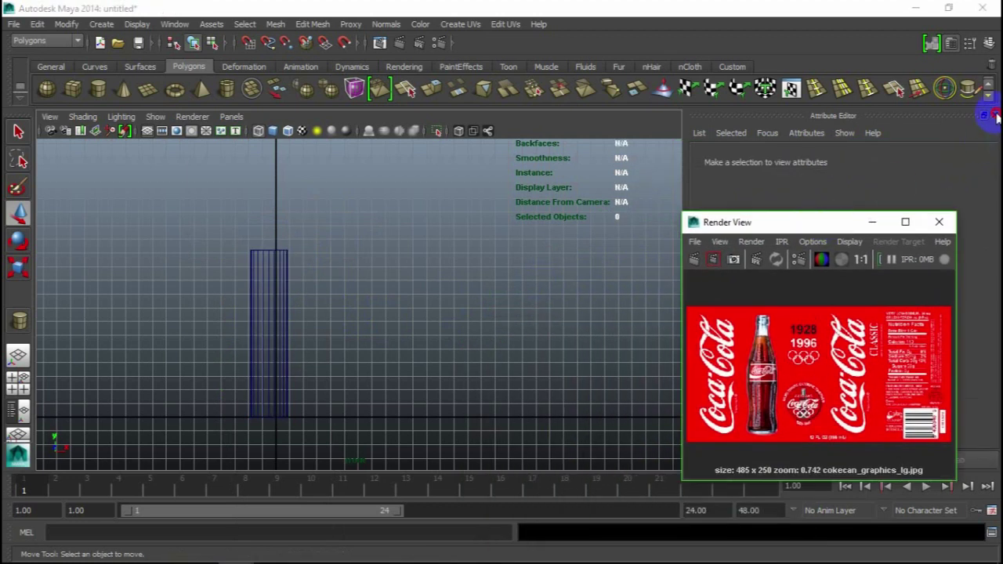
click(994, 116)
Select the cylinder, turn on shaded display, and frame it in the front view
key(space)
key(space)
mouse_move(566, 264)
alt+mouse_down()
mouse_move(530, 320)
mouse_move(470, 347)
mouse_move(555, 244)
mouse_move(528, 340)
mouse_move(537, 246)
mouse_move(522, 321)
alt+mouse_up()
right_drag(524, 320, 543, 275)
right_click(539, 244)
click(530, 264)
mouse_move(582, 282)
alt+mouse_down()
mouse_move(552, 384)
mouse_move(533, 273)
mouse_move(502, 413)
mouse_move(476, 381)
alt+mouse_up()
key(5)
key(space)
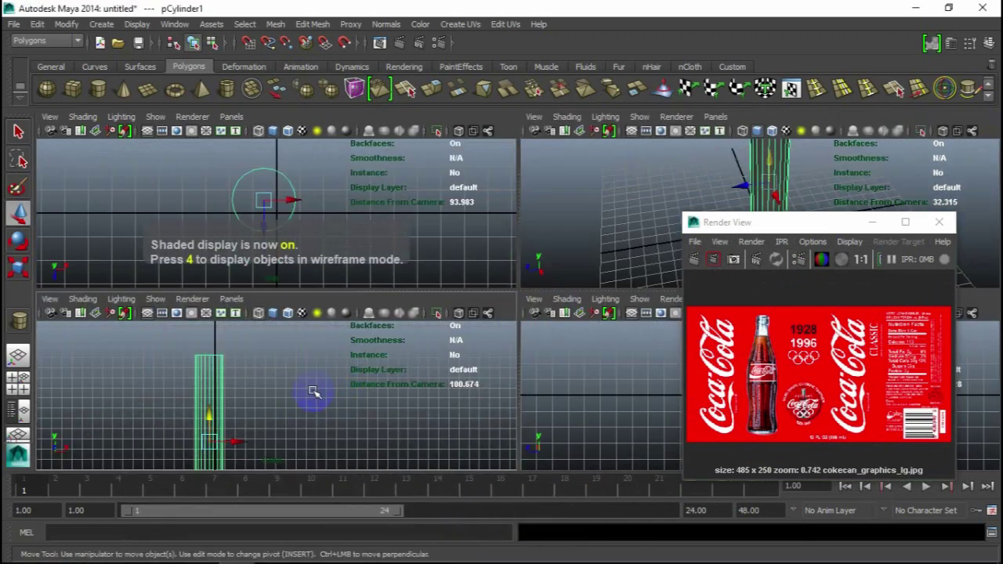
key(space)
mouse_move(411, 313)
alt+right_down()
mouse_move(450, 358)
mouse_move(446, 332)
alt+right_up()
alt+middle_drag(446, 331, 524, 311)
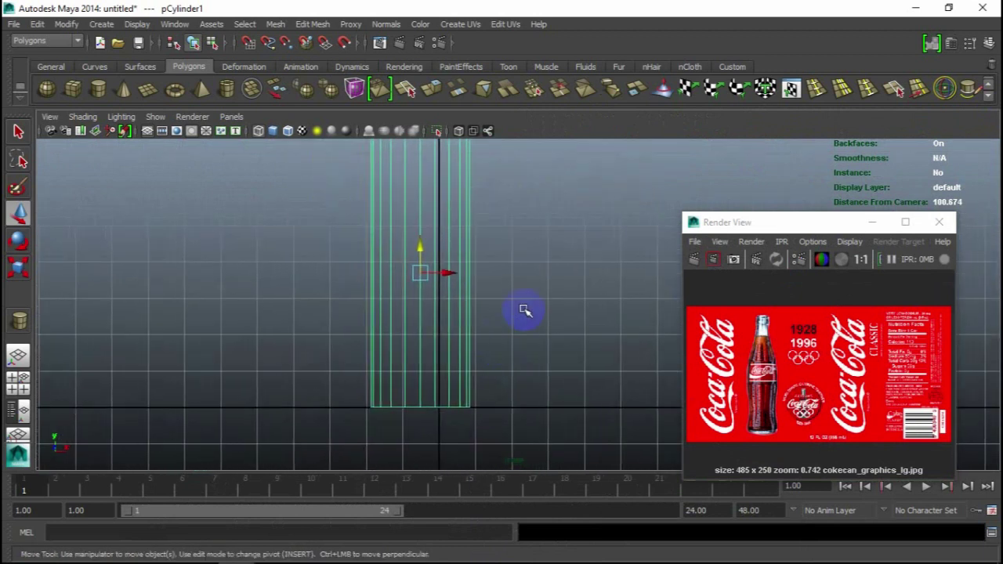
click(525, 311)
Insert an edge loop near the bottom of the cylinder
click(816, 89)
scroll(517, 369, up, 2)
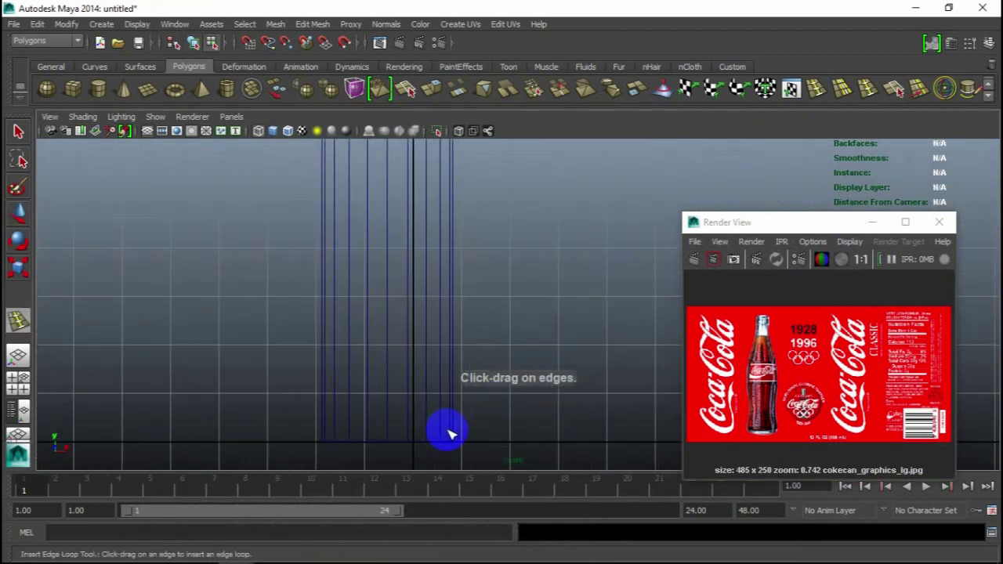
click(452, 429)
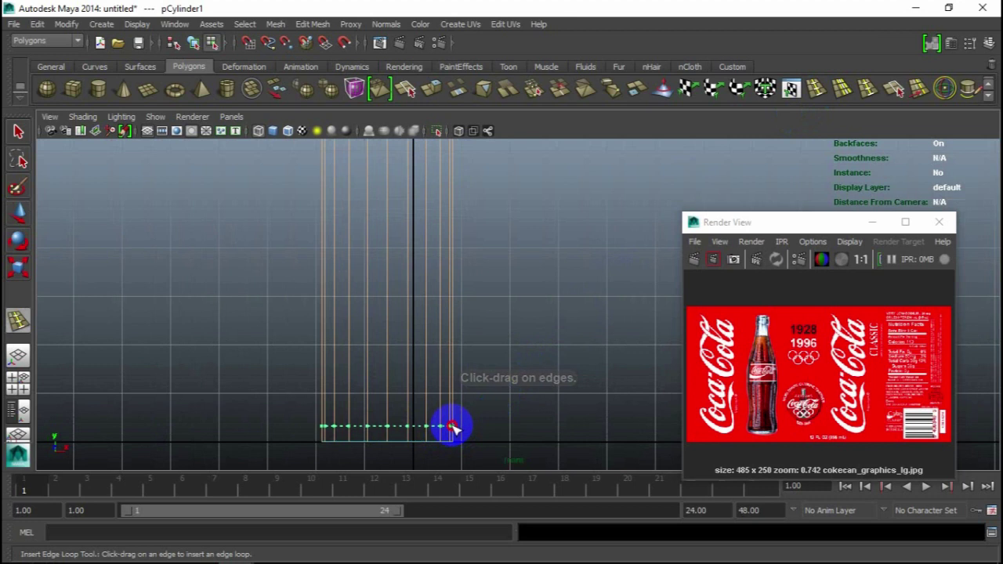
alt+middle_drag(452, 430, 462, 338)
scroll(196, 180, up, 2)
key(w)
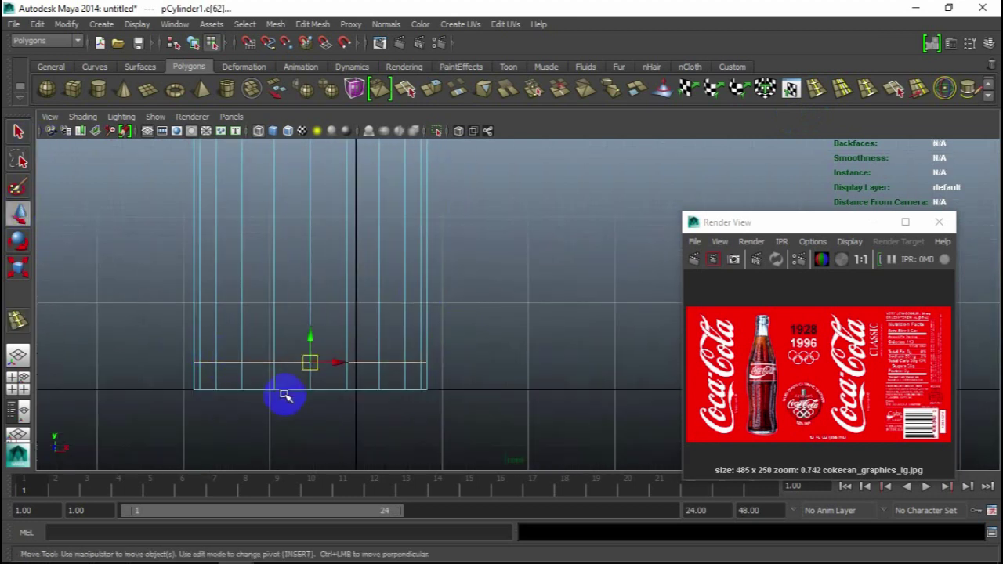
Scale the bottom vertex ring inward and raise it to narrow the base
right_drag(284, 395, 235, 242)
drag(457, 384, 181, 404)
key(r)
drag(311, 391, 182, 396)
key(w)
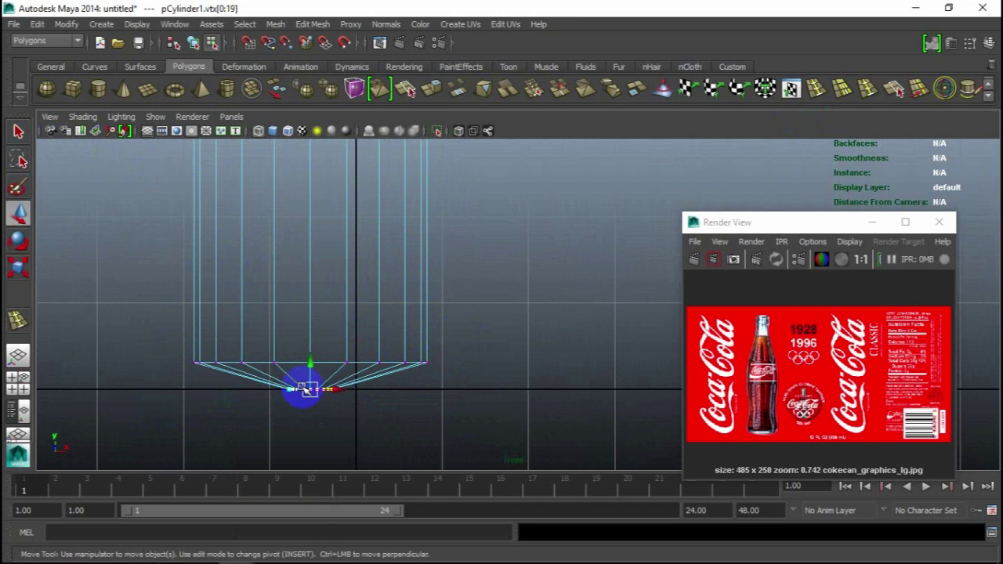
drag(317, 366, 312, 335)
Shrink the selected vertices further toward the centre and recentre the front view
key(space)
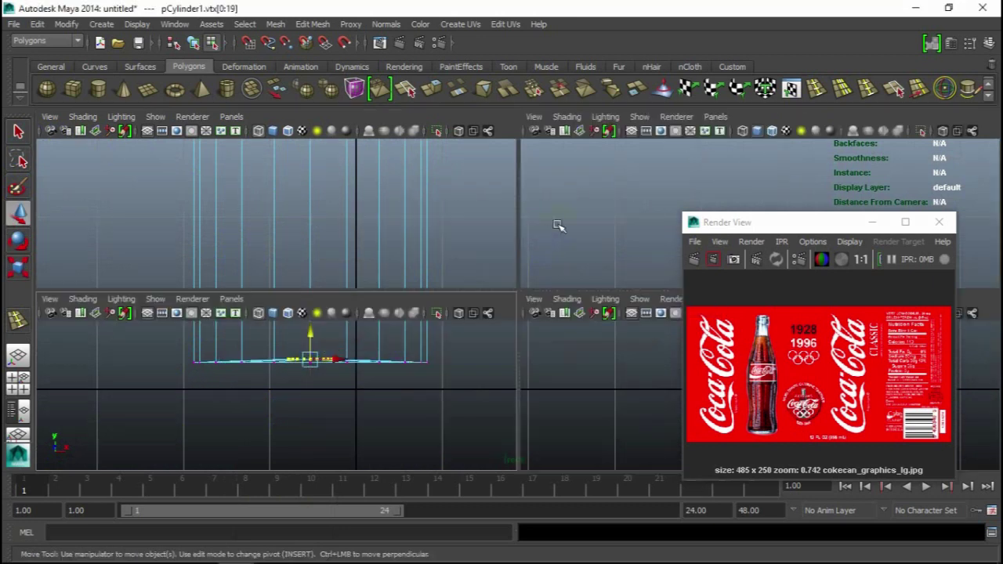
key(space)
mouse_move(522, 329)
alt+mouse_down()
mouse_move(509, 189)
mouse_move(510, 264)
alt+mouse_up()
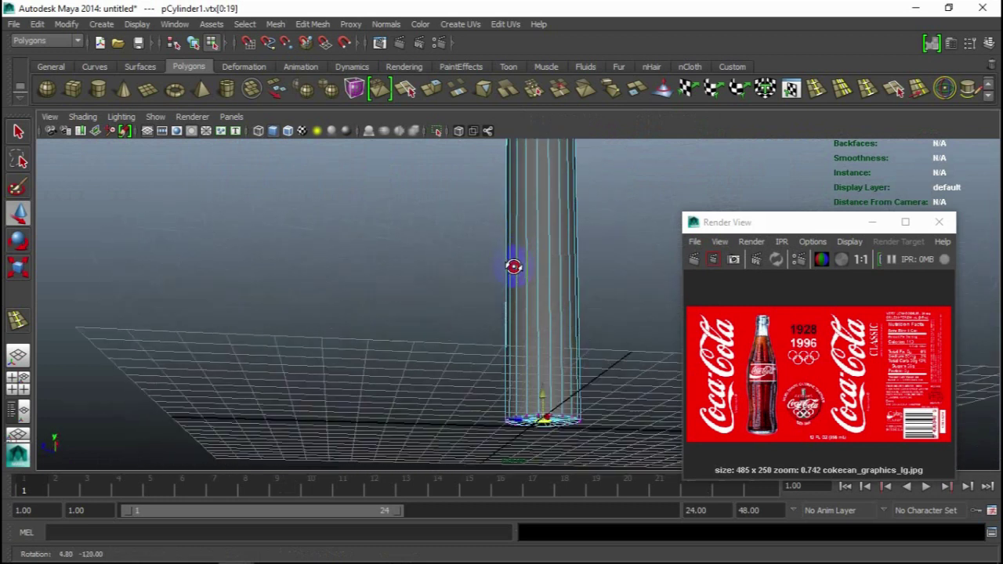
key(space)
key(space)
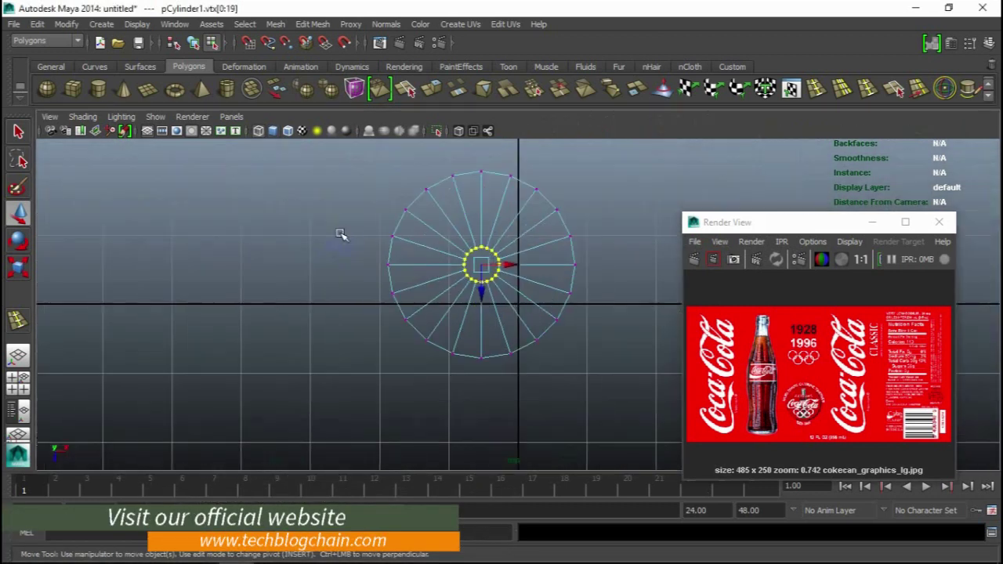
key(e)
key(r)
drag(479, 263, 463, 268)
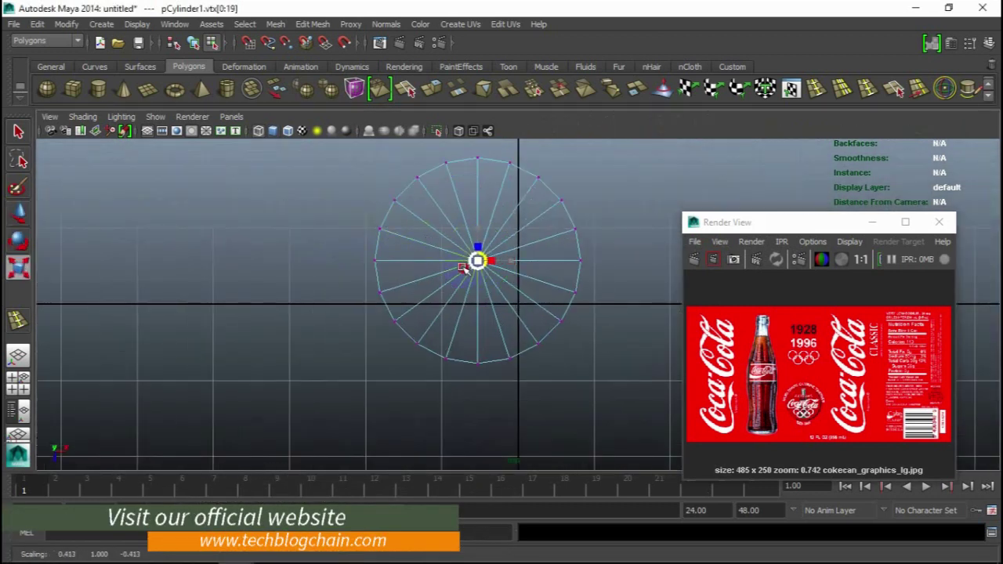
key(space)
key(space)
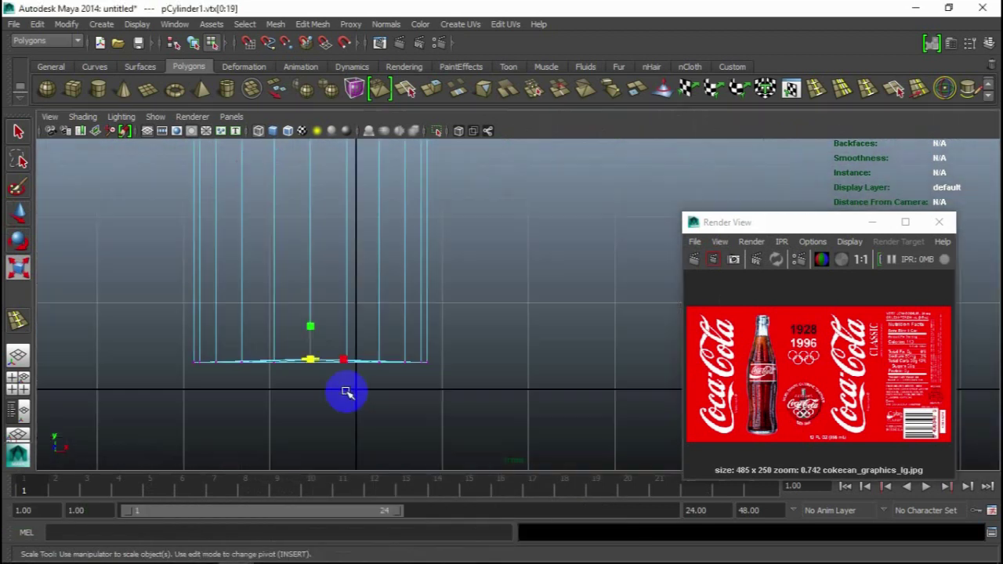
scroll(444, 350, down, 3)
mouse_move(477, 347)
alt+middle_down()
mouse_move(450, 397)
mouse_move(477, 197)
mouse_move(444, 365)
mouse_move(477, 285)
mouse_move(488, 316)
alt+middle_up()
Insert an edge loop across the cylinder's lower half
click(816, 87)
scroll(488, 298, down, 2)
scroll(469, 345, up, 2)
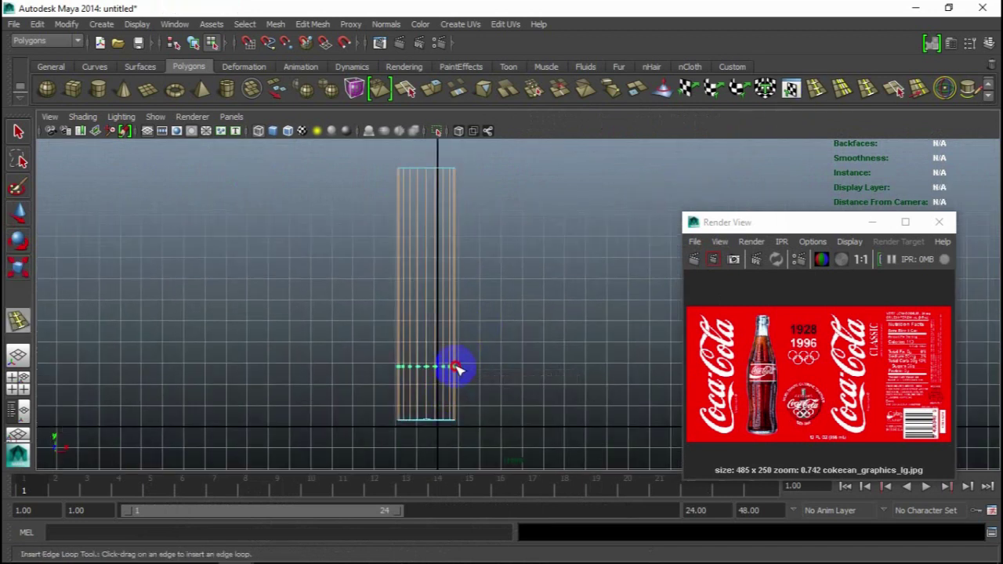
click(456, 364)
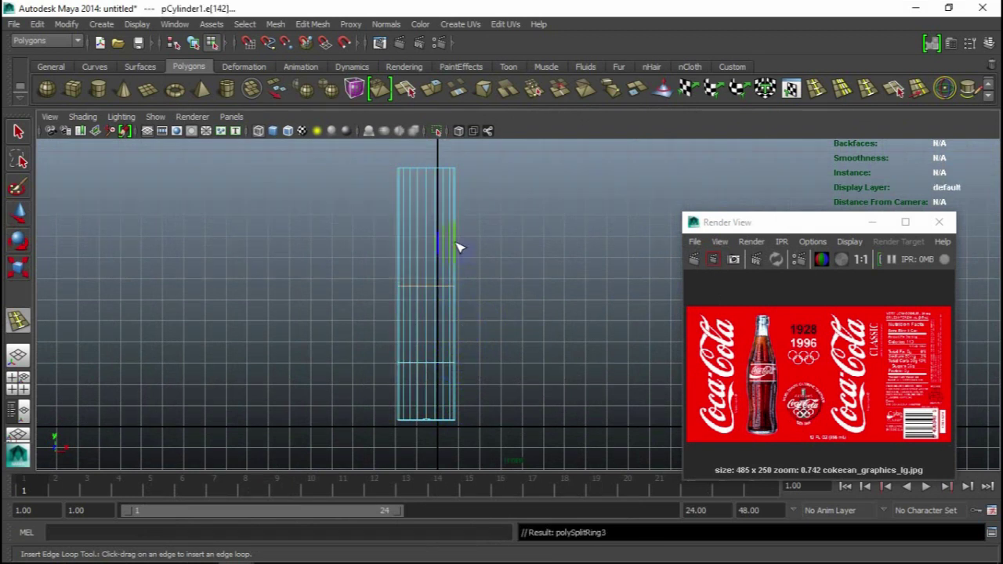
Select the middle vertex ring and scale it slightly inward
click(20, 218)
right_drag(455, 280, 455, 208)
scroll(496, 376, up, 2)
drag(497, 366, 307, 397)
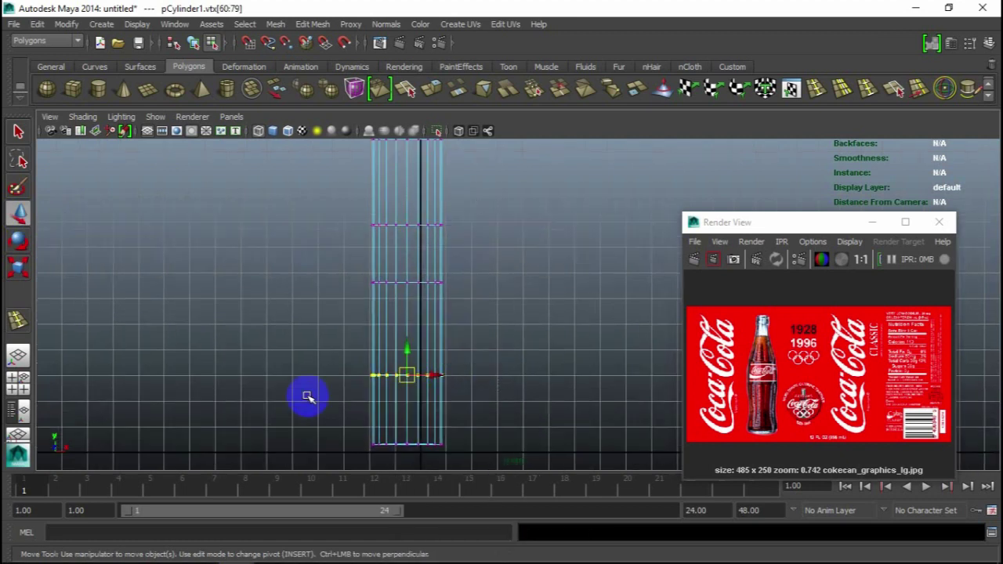
key(e)
key(r)
drag(409, 375, 399, 377)
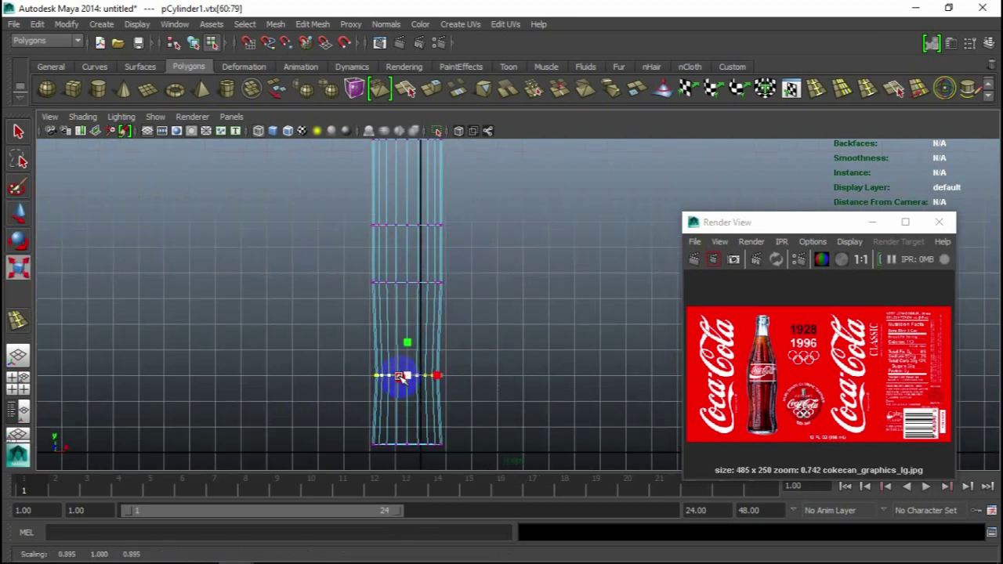
Flare the bottom vertex ring outward, check the shape, and clear the selection
drag(462, 429, 345, 463)
drag(410, 448, 418, 449)
key(space)
mouse_move(578, 340)
alt+mouse_down()
mouse_move(560, 413)
mouse_move(560, 258)
mouse_move(571, 381)
mouse_move(557, 425)
alt+mouse_up()
key(space)
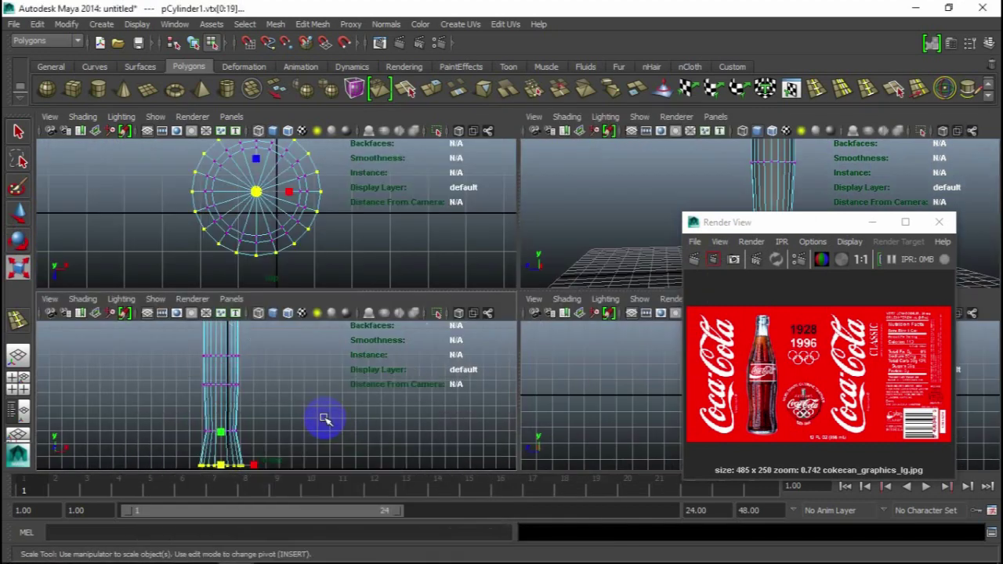
key(space)
alt+right_drag(358, 363, 463, 289)
alt+middle_drag(463, 289, 454, 324)
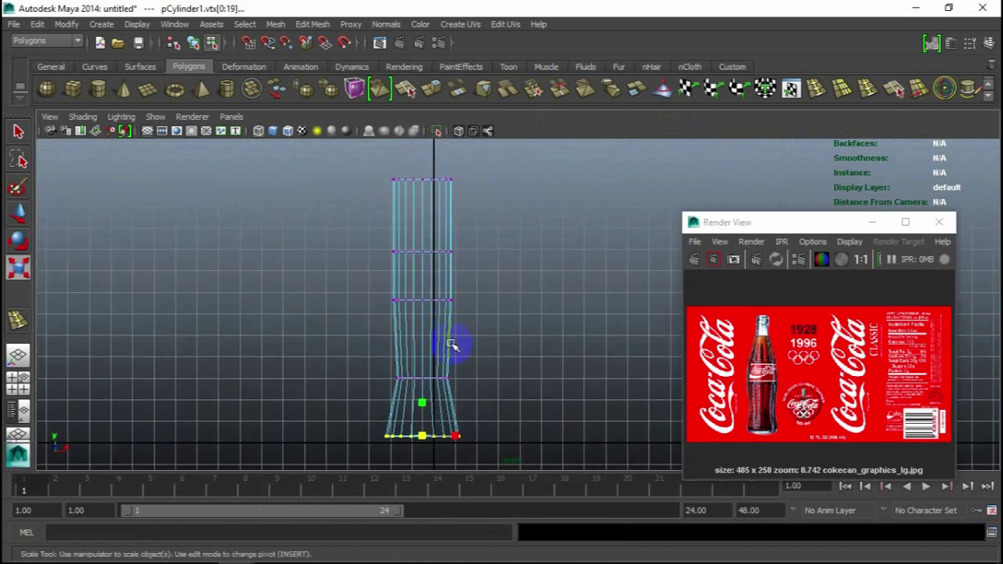
click(473, 392)
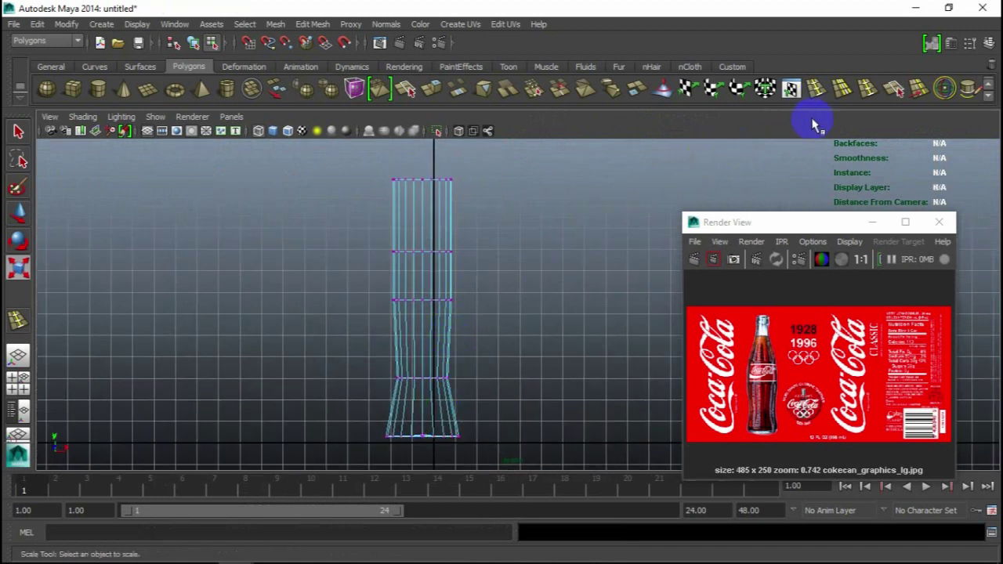
Insert another edge loop near the cylinder's bottom
click(817, 89)
scroll(475, 425, up, 2)
scroll(514, 328, up, 2)
scroll(438, 433, up, 2)
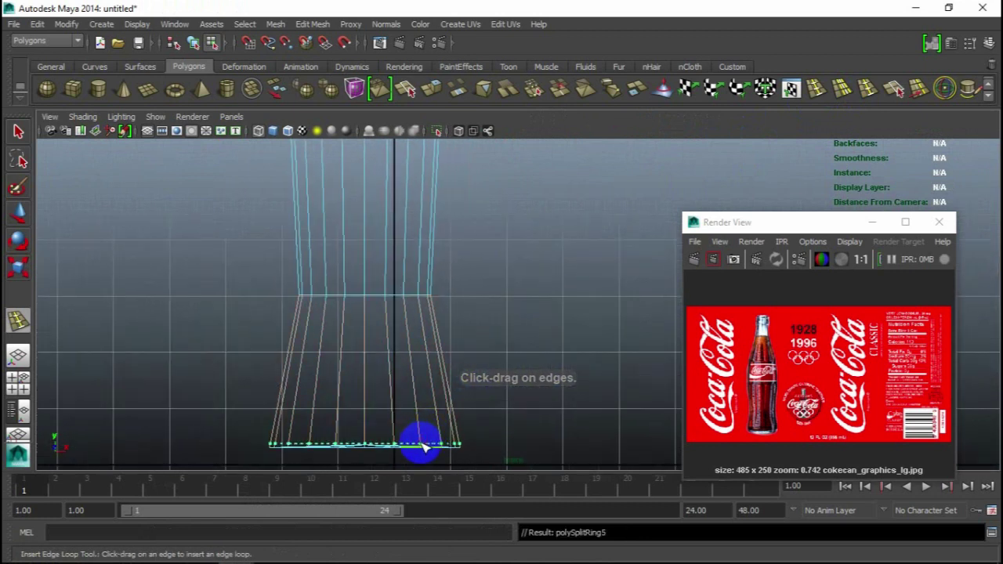
click(421, 445)
scroll(441, 398, down, 2)
scroll(465, 394, down, 2)
scroll(458, 388, down, 2)
scroll(459, 376, down, 2)
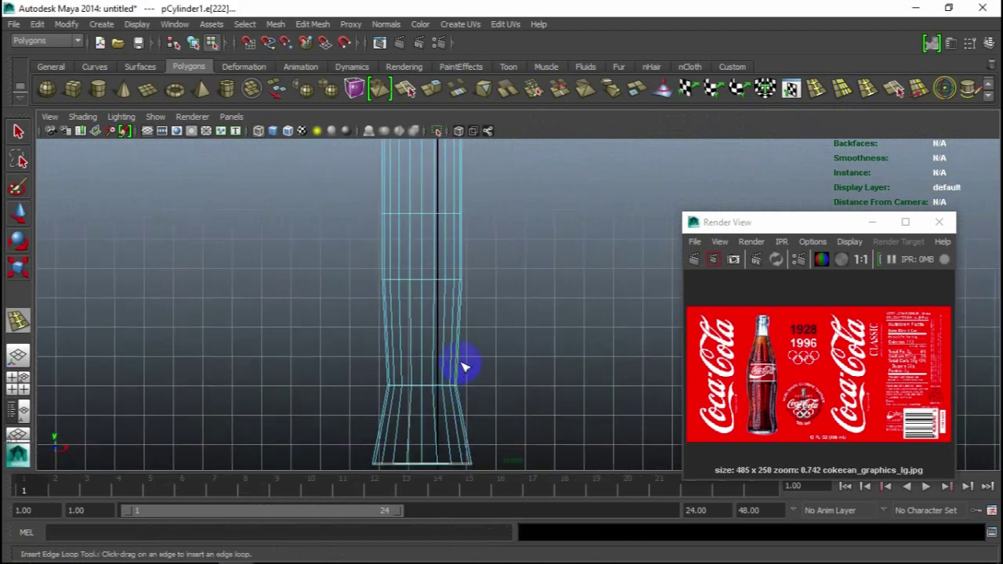
Widen the new vertex ring and the lower ring outward to bulge the body
click(22, 212)
right_drag(392, 278, 331, 239)
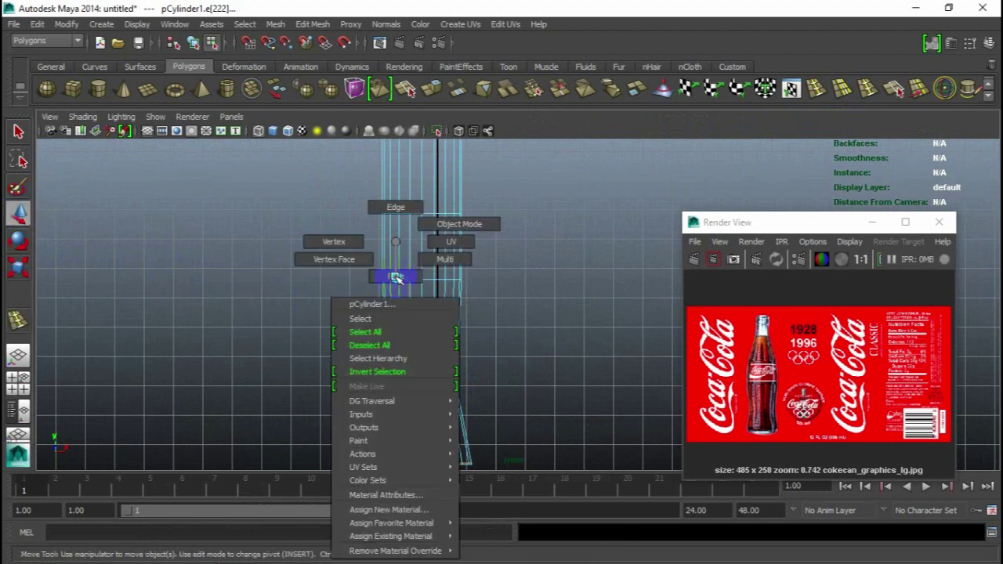
drag(501, 263, 320, 309)
key(r)
drag(423, 280, 437, 278)
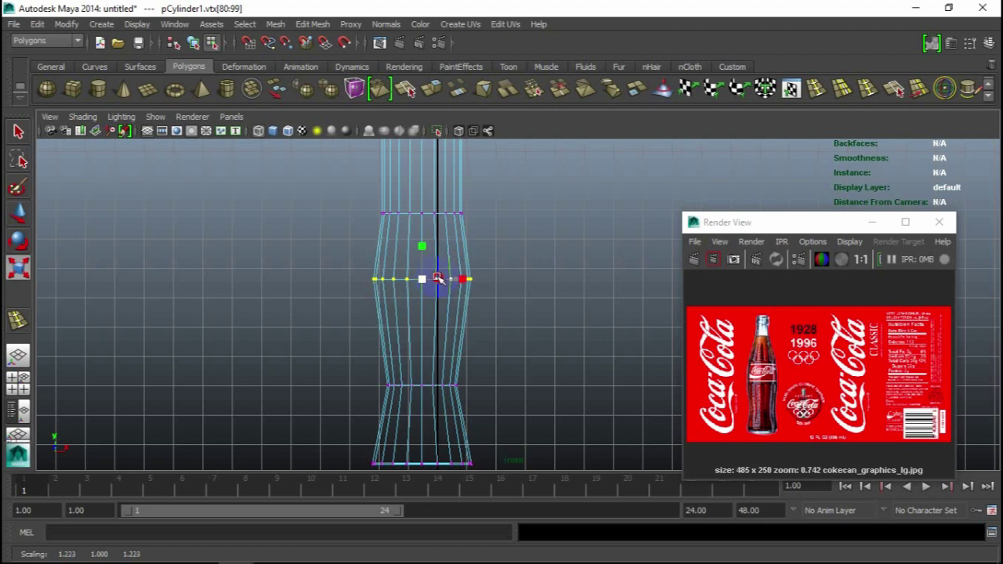
drag(510, 379, 352, 408)
drag(424, 385, 427, 387)
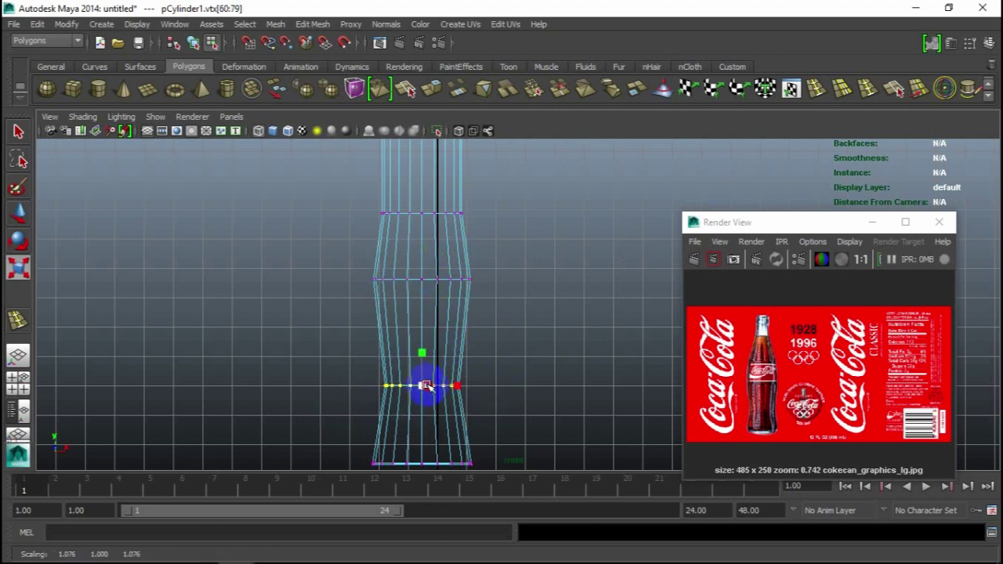
Raise the upper vertex ring slightly and pull it a little inward
alt+middle_drag(465, 322, 470, 290)
drag(485, 280, 352, 308)
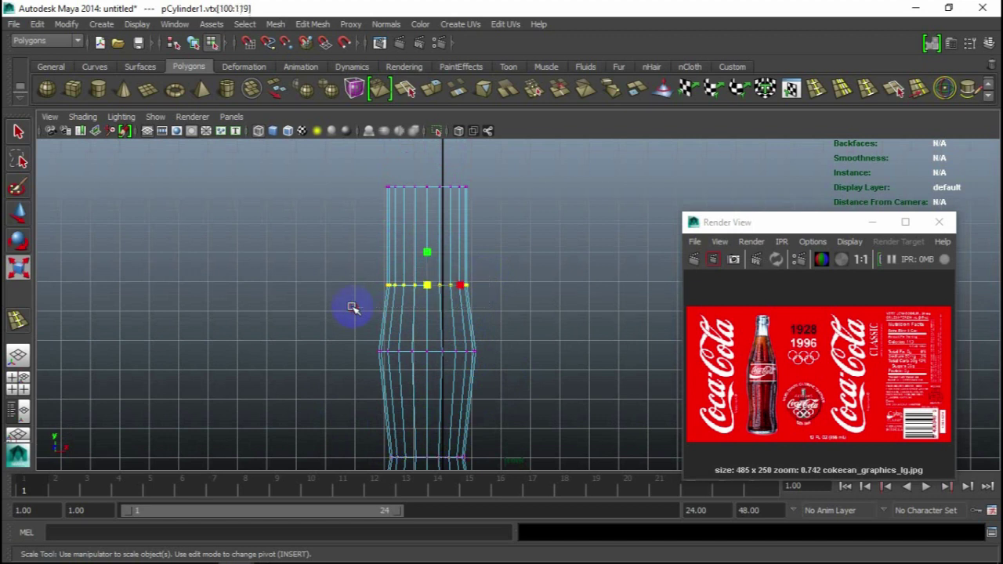
key(w)
drag(428, 260, 428, 253)
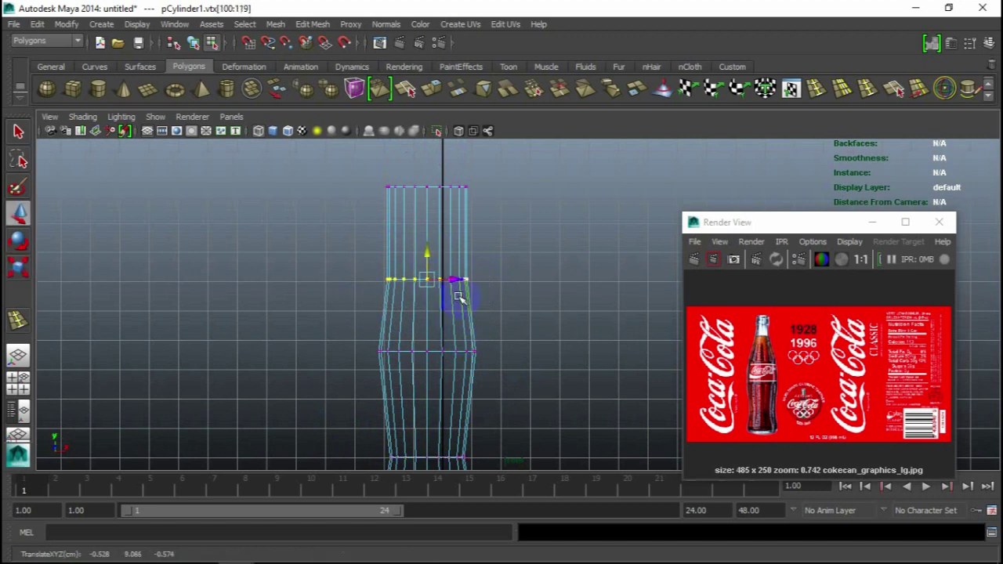
key(r)
drag(429, 279, 425, 280)
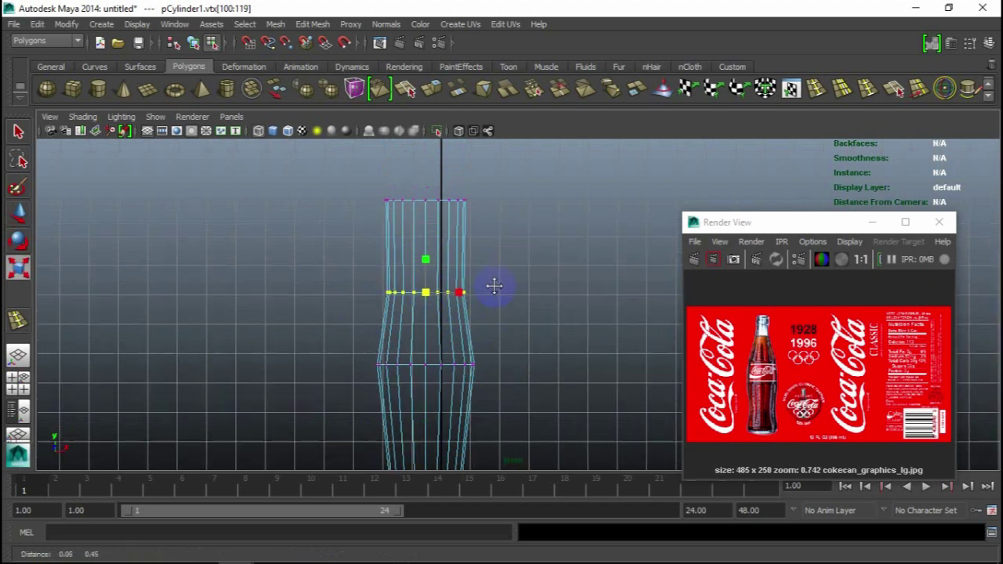
Narrow and raise the top vertex ring to start the bottle neck
alt+middle_drag(488, 287, 474, 344)
drag(509, 235, 352, 290)
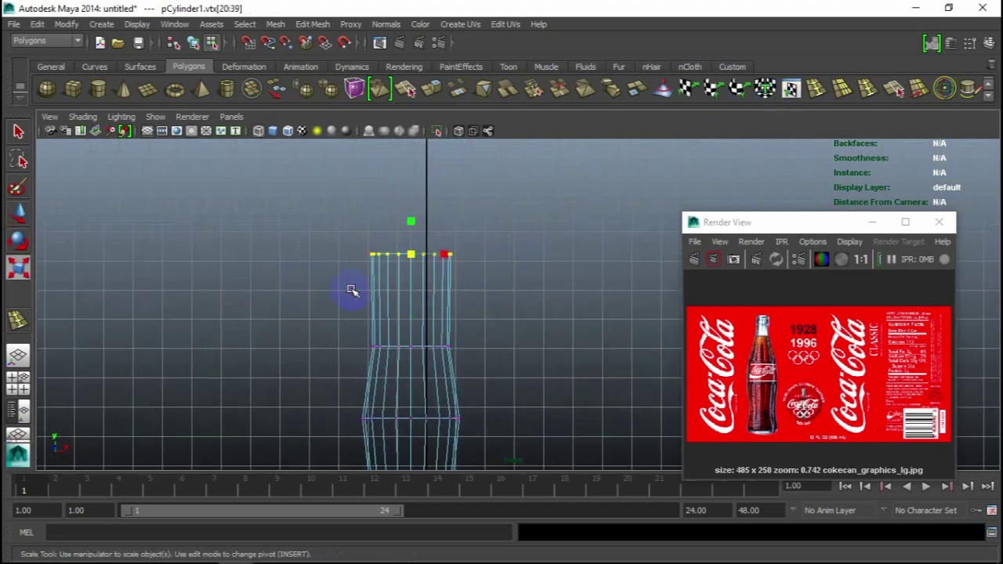
drag(413, 254, 412, 180)
key(w)
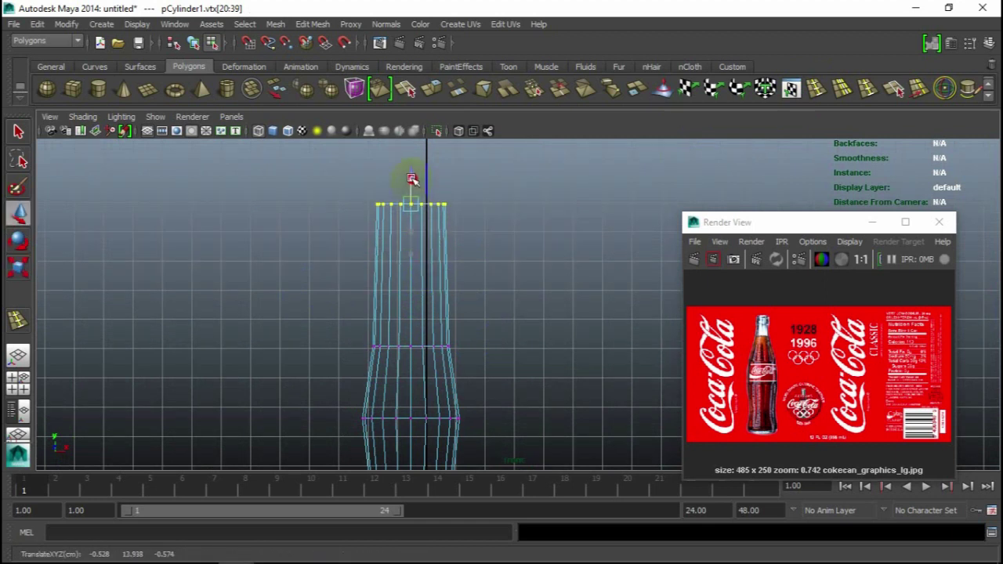
alt+right_drag(837, 373, 736, 385)
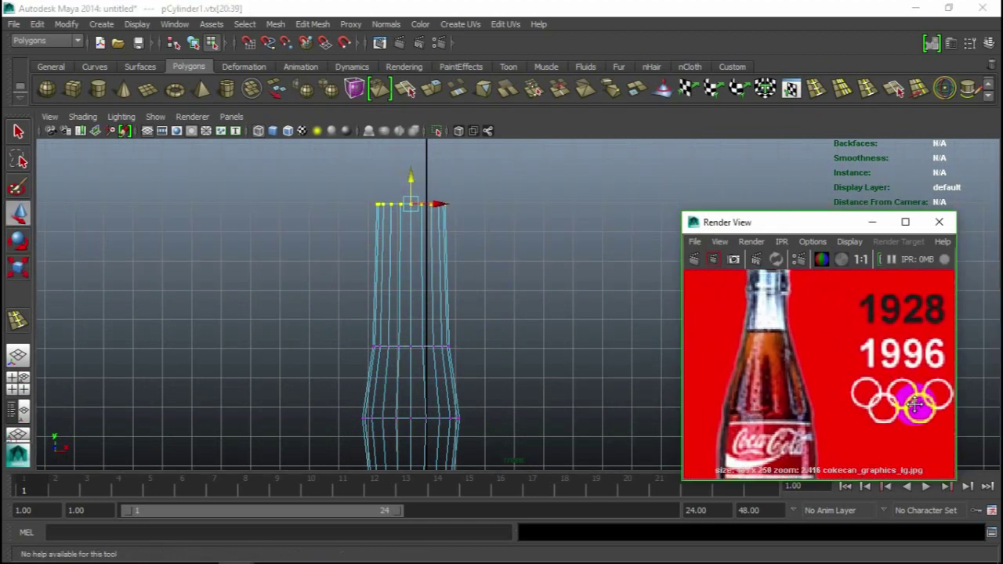
Add two edge loops near the top and narrow the neck rows into the bottle mouth
click(815, 88)
mouse_move(420, 311)
alt+mouse_down()
mouse_move(423, 343)
mouse_move(458, 389)
alt+mouse_up()
mouse_move(468, 364)
alt+middle_down()
mouse_move(426, 268)
mouse_move(430, 325)
alt+middle_up()
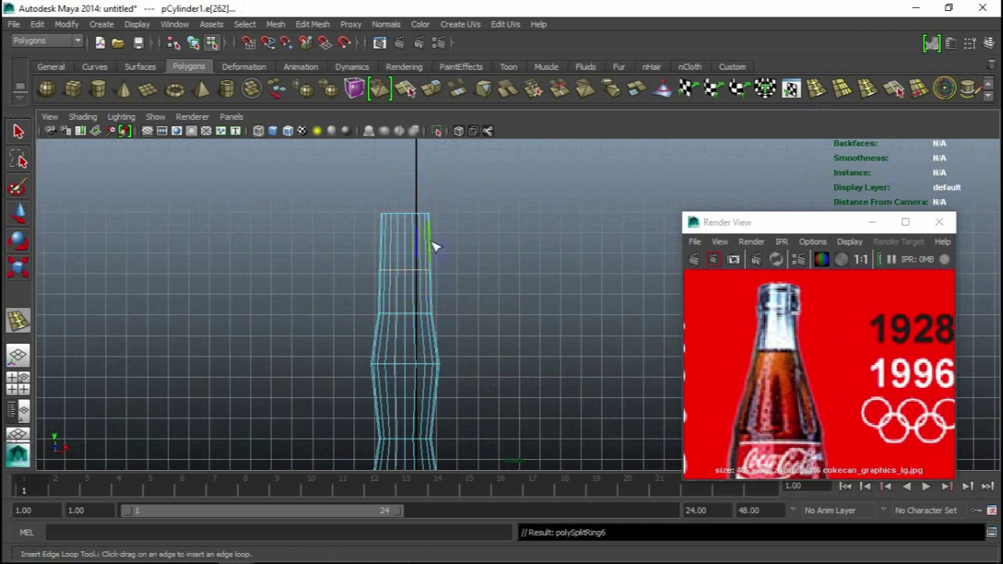
click(18, 211)
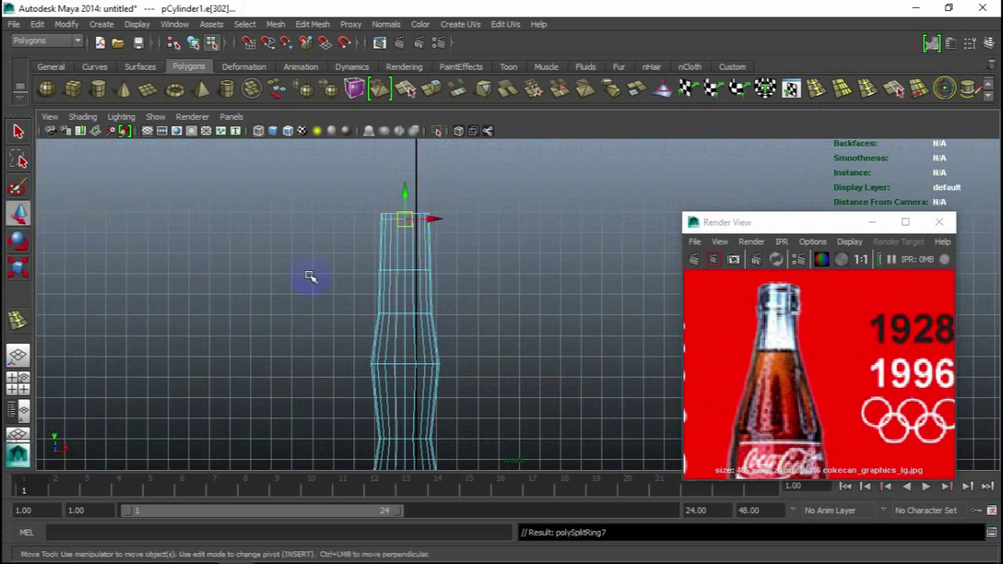
mouse_move(387, 288)
mouse_down()
mouse_move(366, 289)
mouse_move(402, 272)
mouse_up()
key(r)
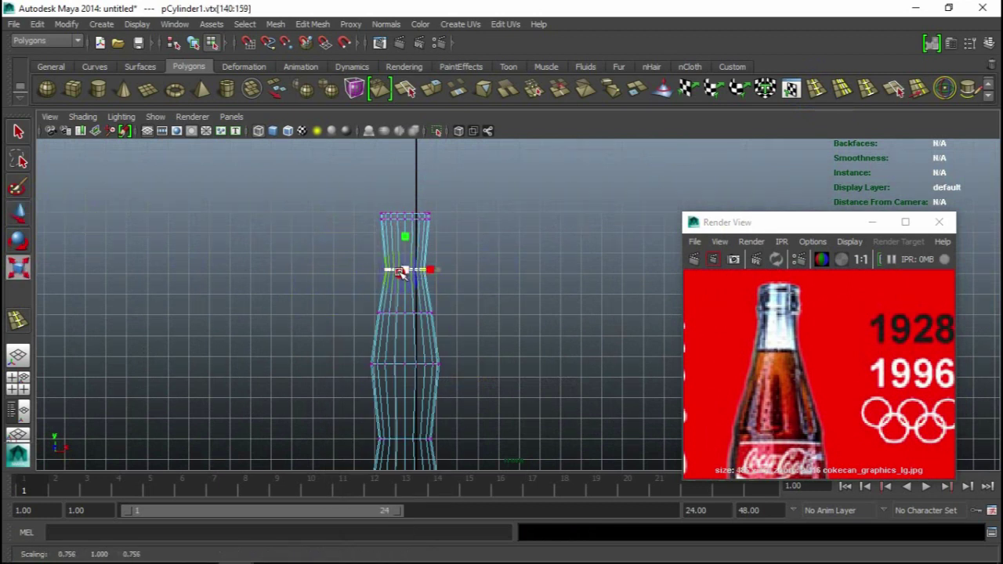
drag(442, 194, 350, 245)
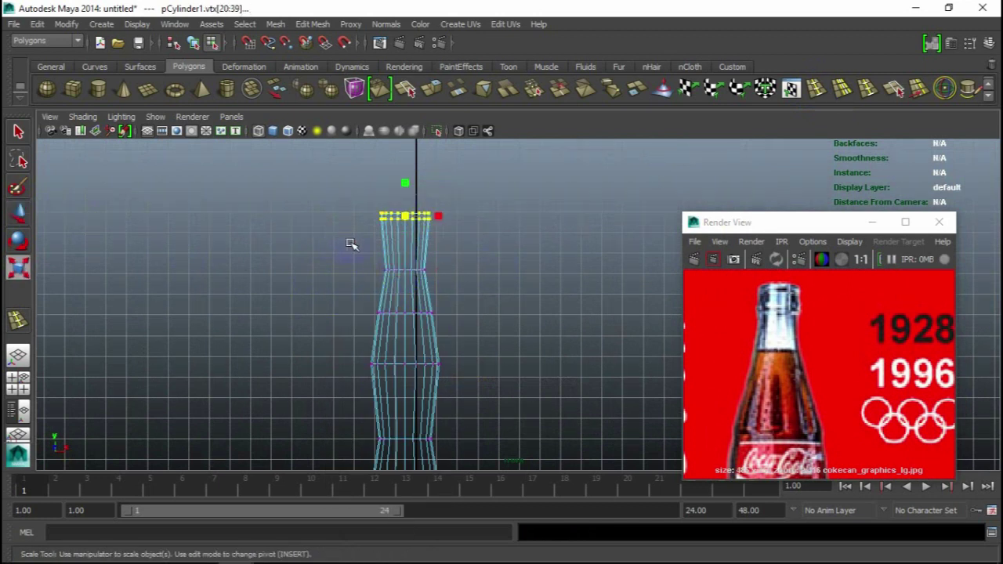
drag(410, 218, 399, 217)
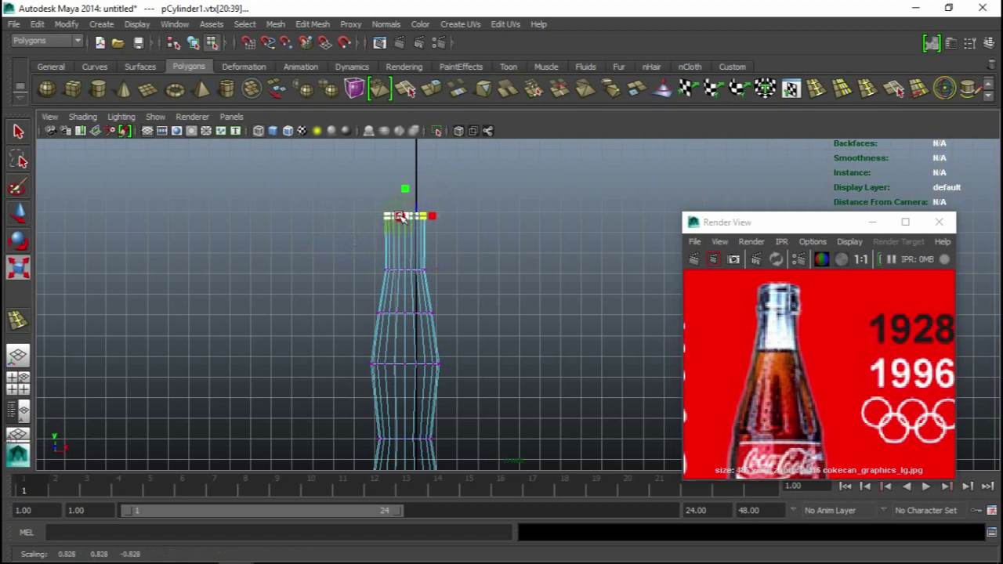
mouse_move(466, 276)
alt+middle_down()
mouse_move(497, 385)
mouse_move(474, 293)
mouse_move(479, 241)
alt+middle_up()
Delete the bottle's top cap face to open the top of the cylinder
click(479, 241)
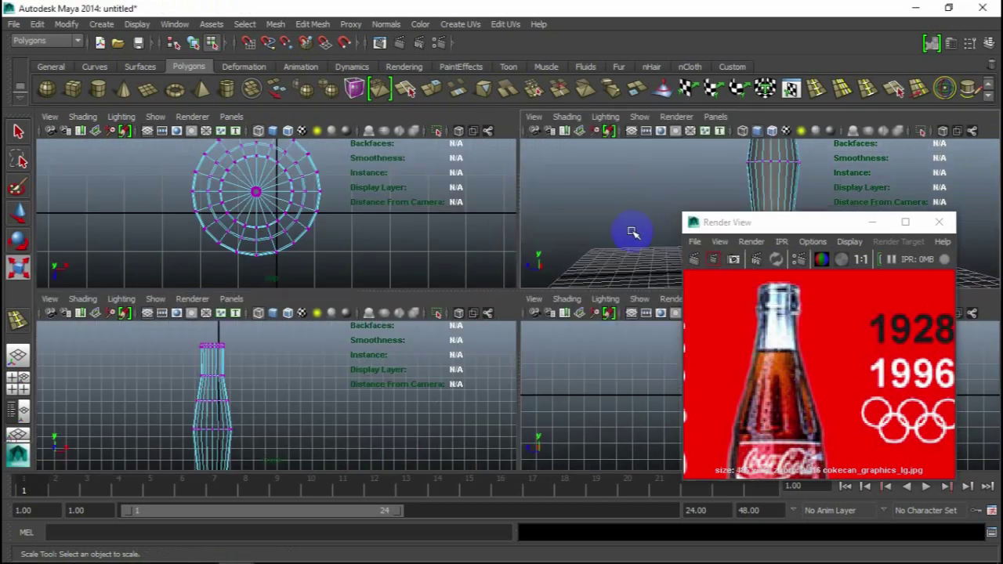
key(space)
mouse_move(587, 242)
alt+mouse_down()
mouse_move(470, 328)
mouse_move(465, 347)
alt+mouse_up()
key(space)
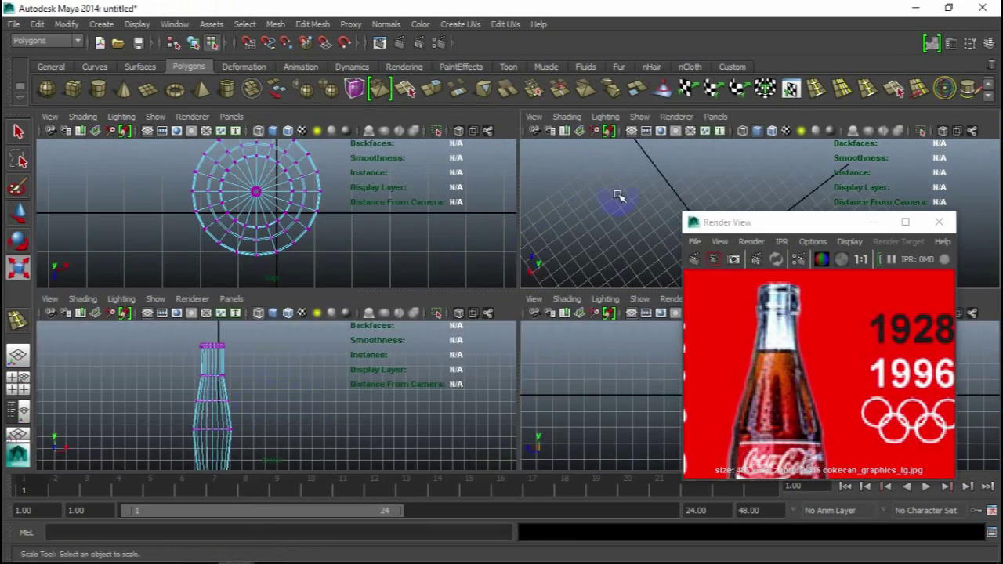
key(space)
right_drag(381, 394, 391, 376)
click(400, 355)
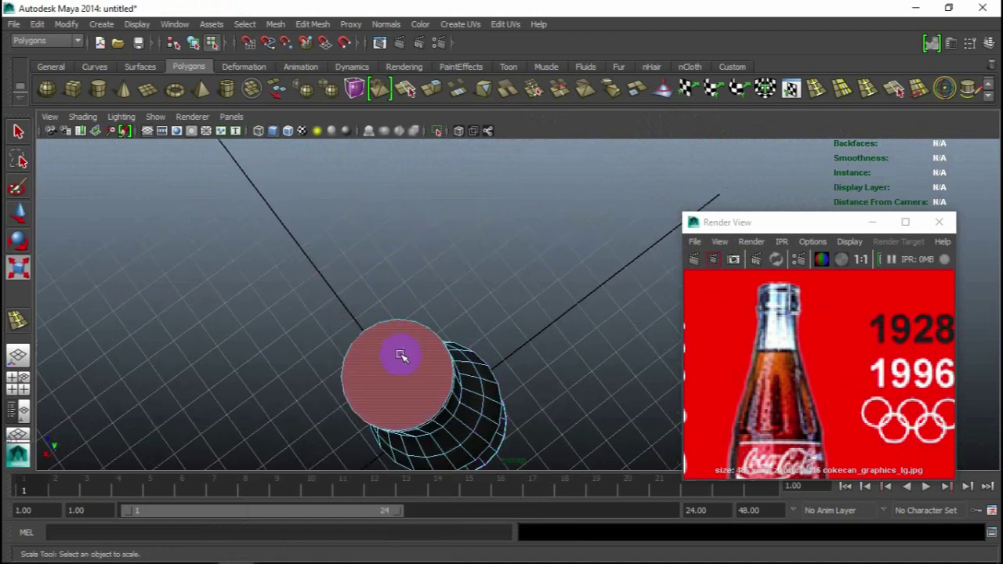
key(Delete)
In the front view, raise the top vertex ring slightly and lower the second ring
key(space)
key(space)
mouse_move(421, 259)
alt+middle_down()
mouse_move(431, 320)
mouse_move(371, 302)
alt+middle_up()
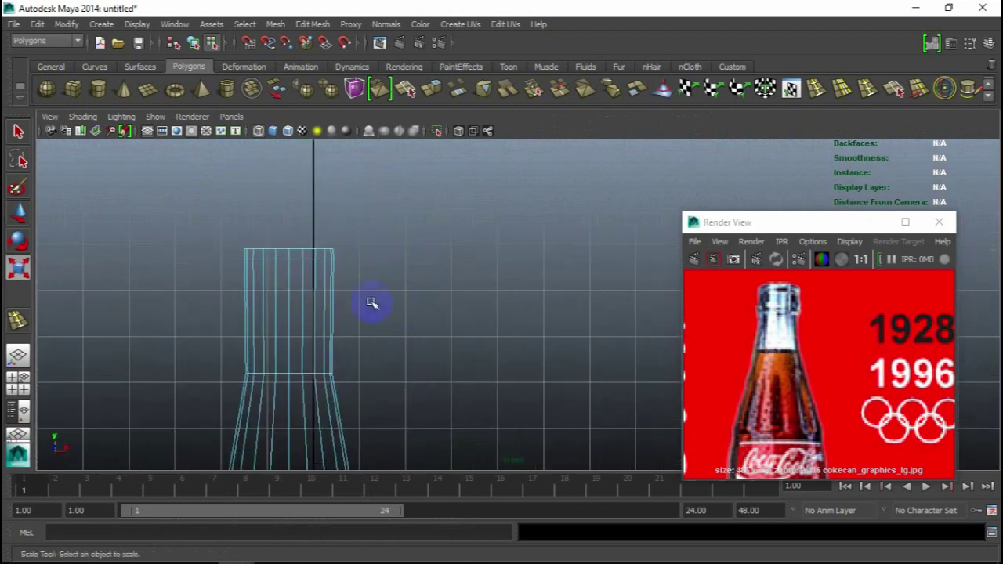
right_drag(308, 241, 258, 237)
alt+middle_drag(376, 267, 555, 341)
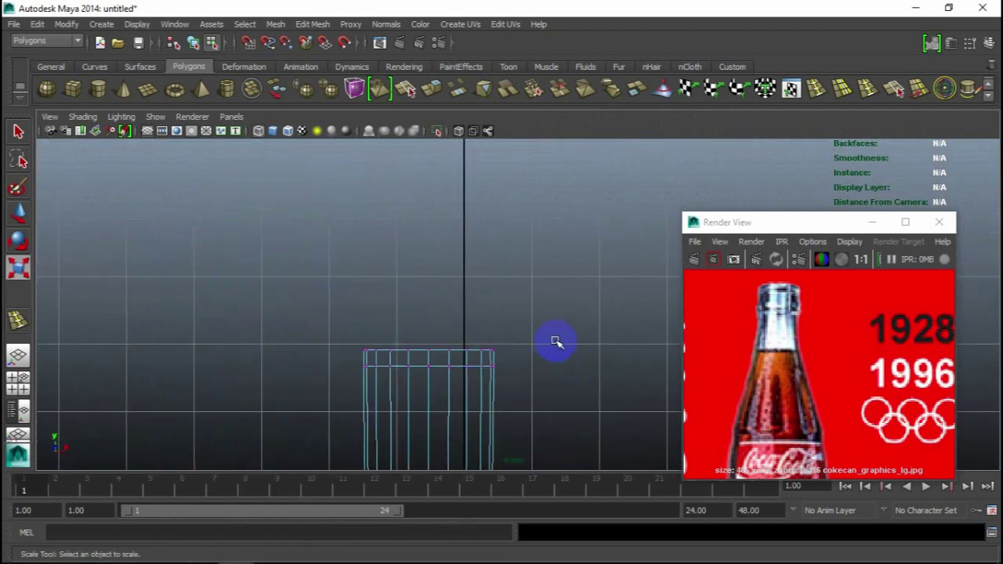
drag(342, 362, 313, 358)
key(w)
drag(430, 337, 427, 322)
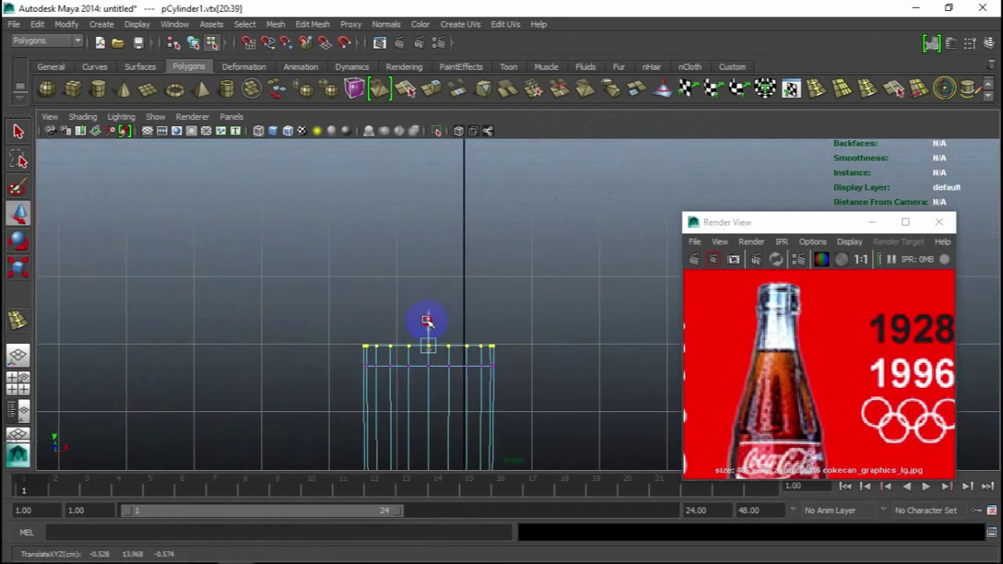
drag(524, 358, 309, 401)
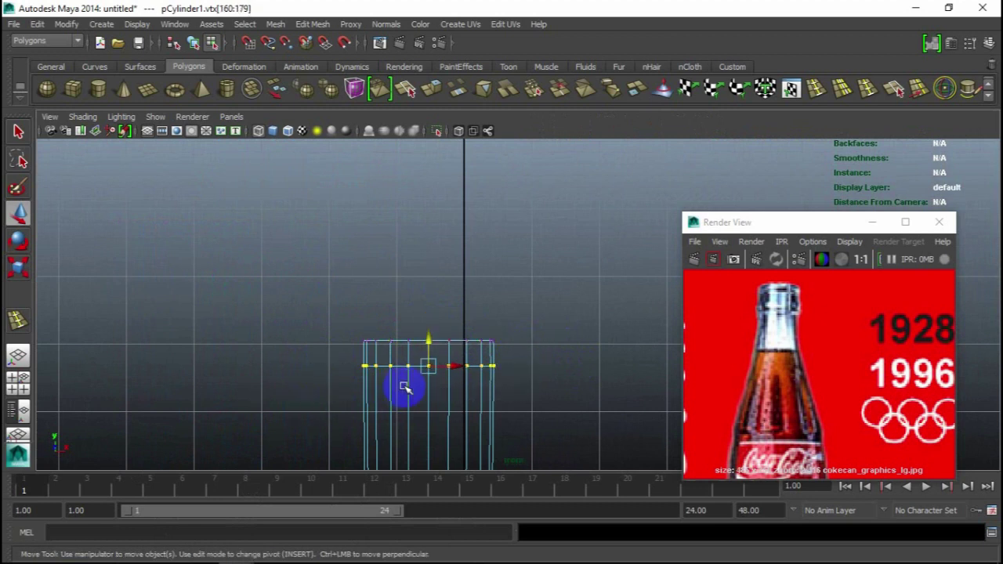
drag(425, 339, 435, 377)
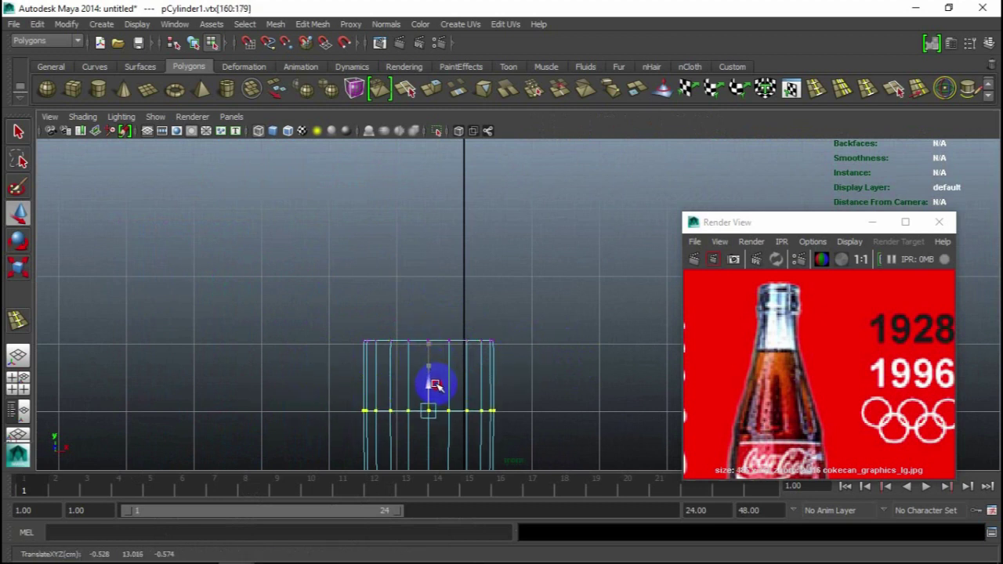
Insert a horizontal edge loop above the band near the bottle's top
alt+right_drag(575, 358, 668, 226)
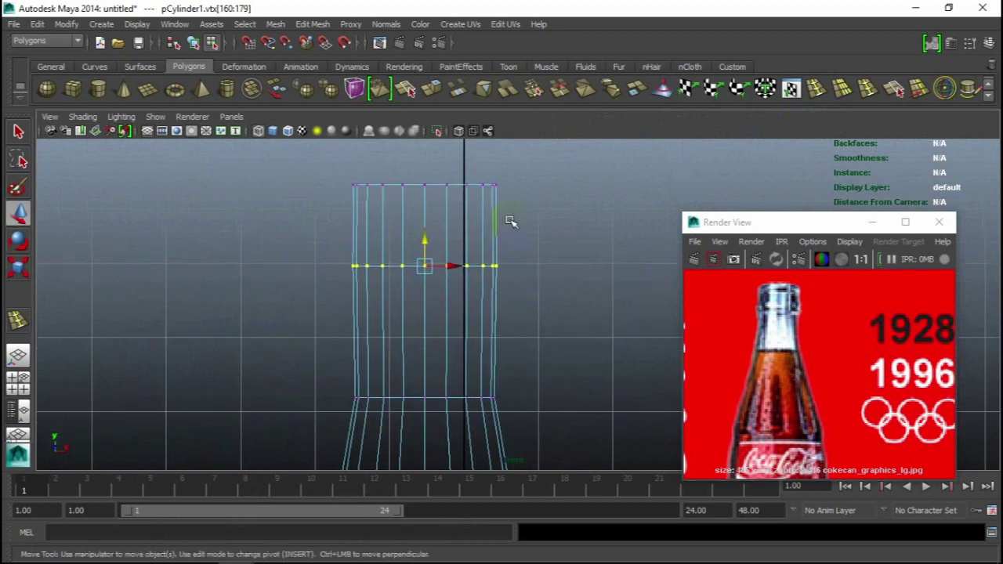
click(817, 89)
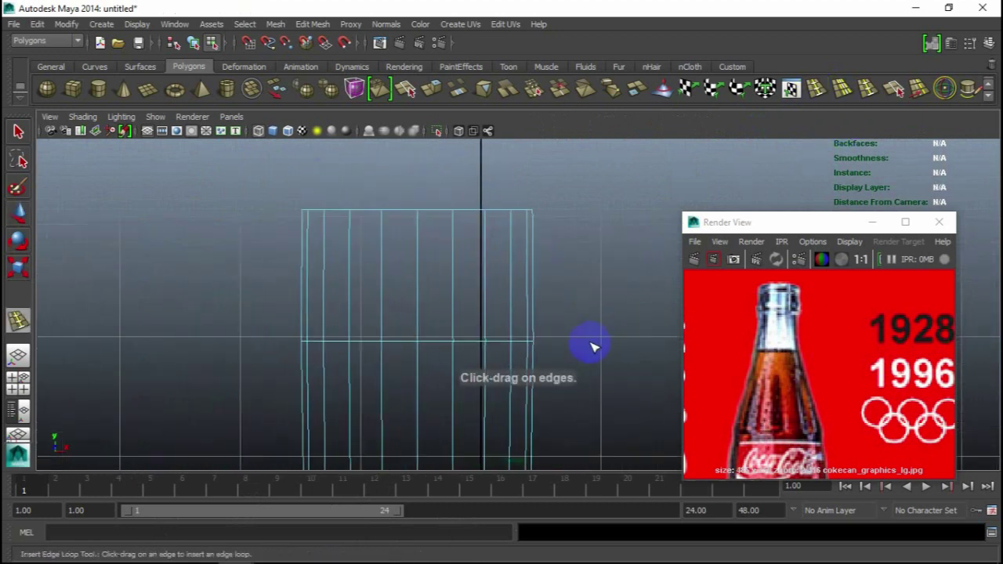
click(533, 329)
click(20, 214)
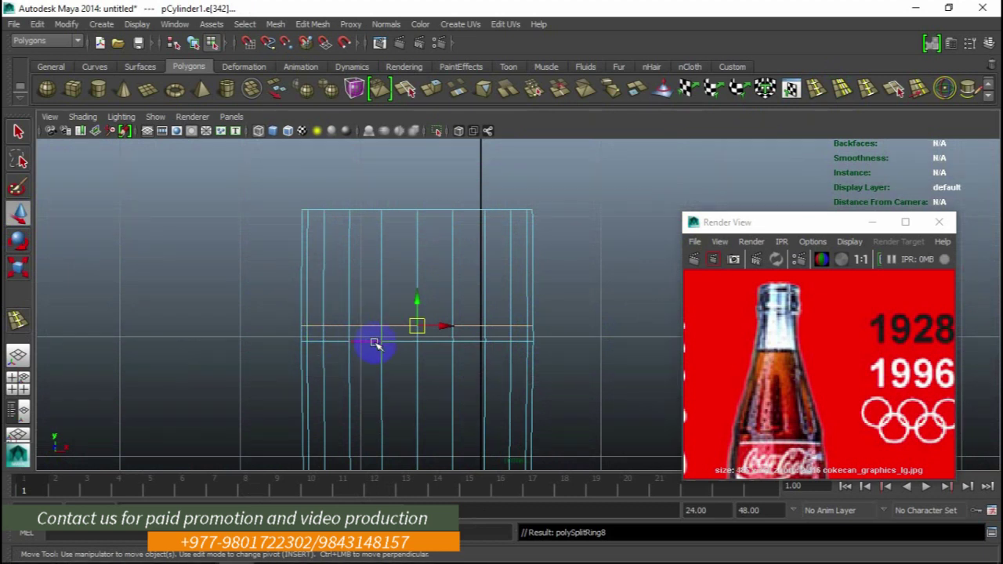
Select the thin band of faces and orbit the perspective view to inspect it
right_click(375, 337)
click(556, 335)
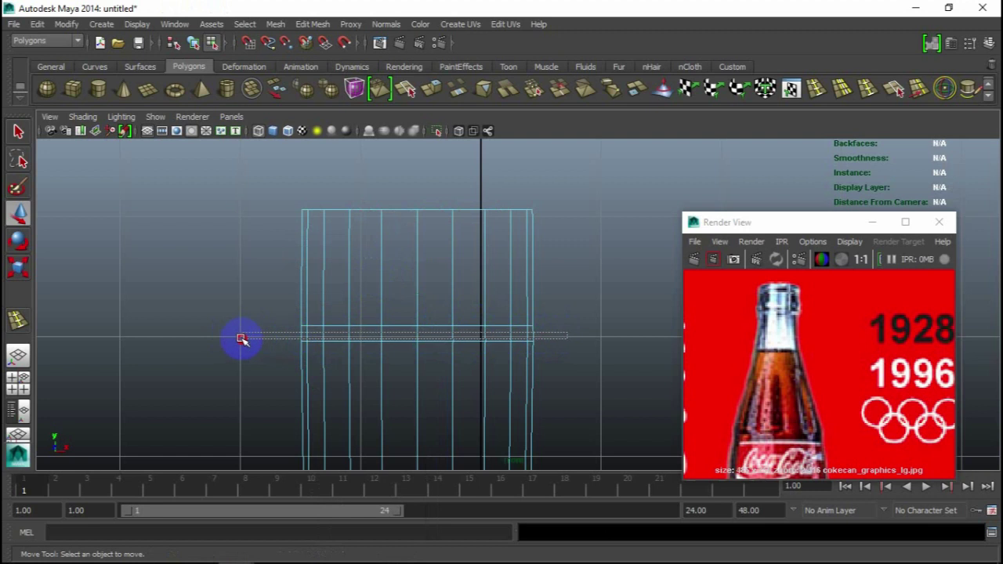
drag(241, 338, 186, 337)
key(space)
key(space)
alt+drag(561, 271, 485, 347)
key(space)
key(space)
key(space)
key(space)
mouse_move(597, 279)
alt+mouse_down()
mouse_move(564, 248)
mouse_move(575, 384)
mouse_move(539, 271)
mouse_move(563, 288)
mouse_move(559, 268)
alt+mouse_up()
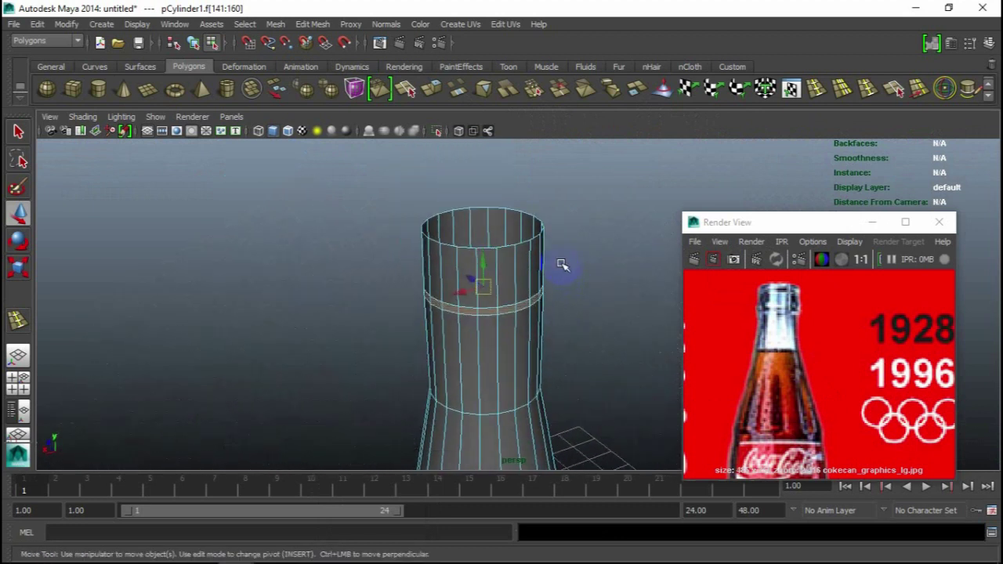
Extrude the selected face band with Edit Mesh > Extrude and scale it outward into a lip
click(464, 260)
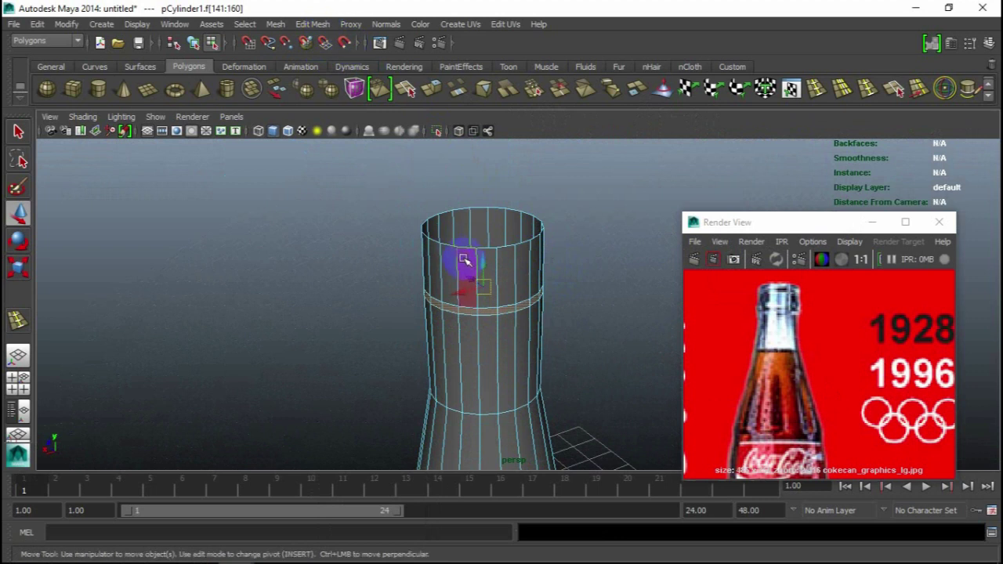
click(277, 23)
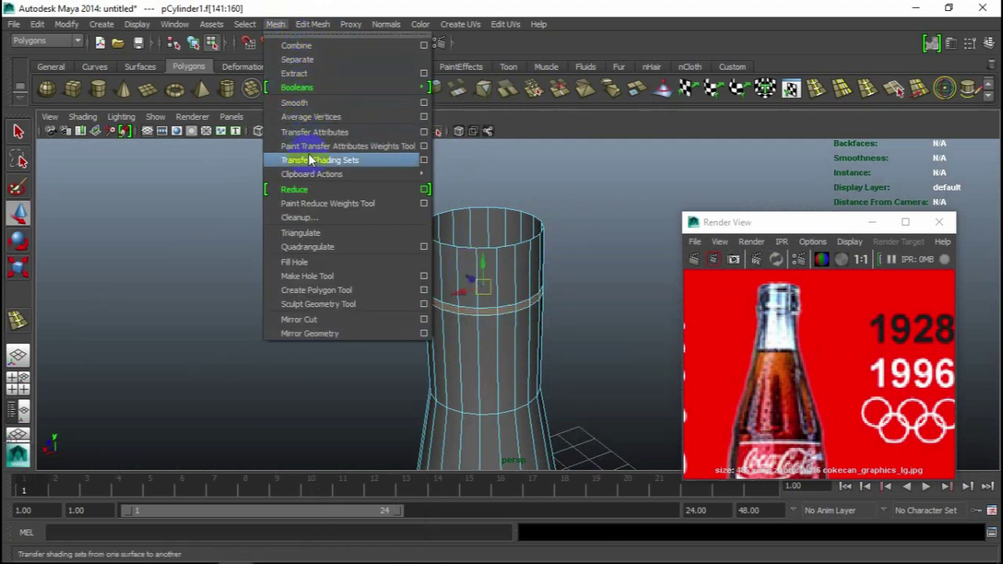
click(312, 23)
click(331, 74)
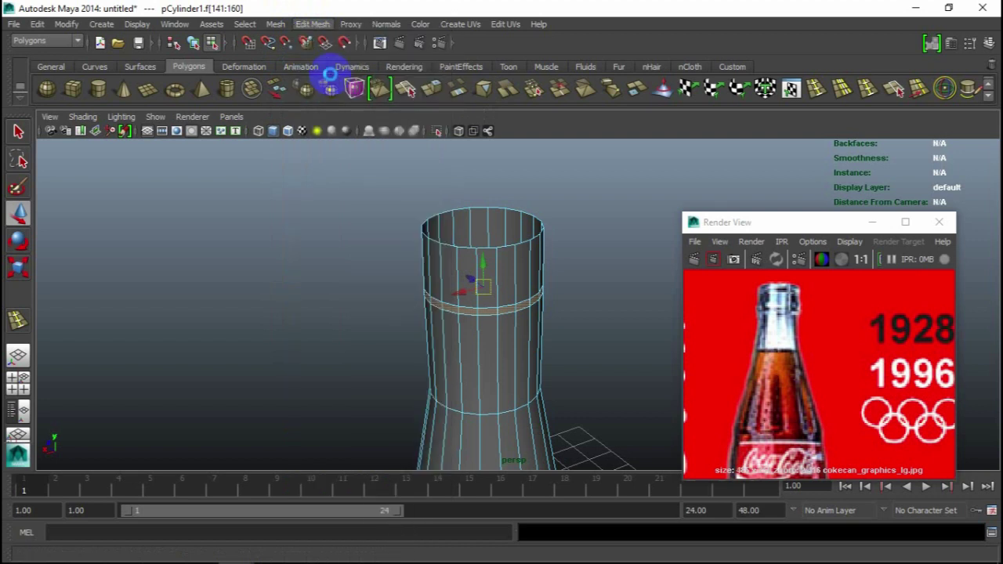
key(w)
key(r)
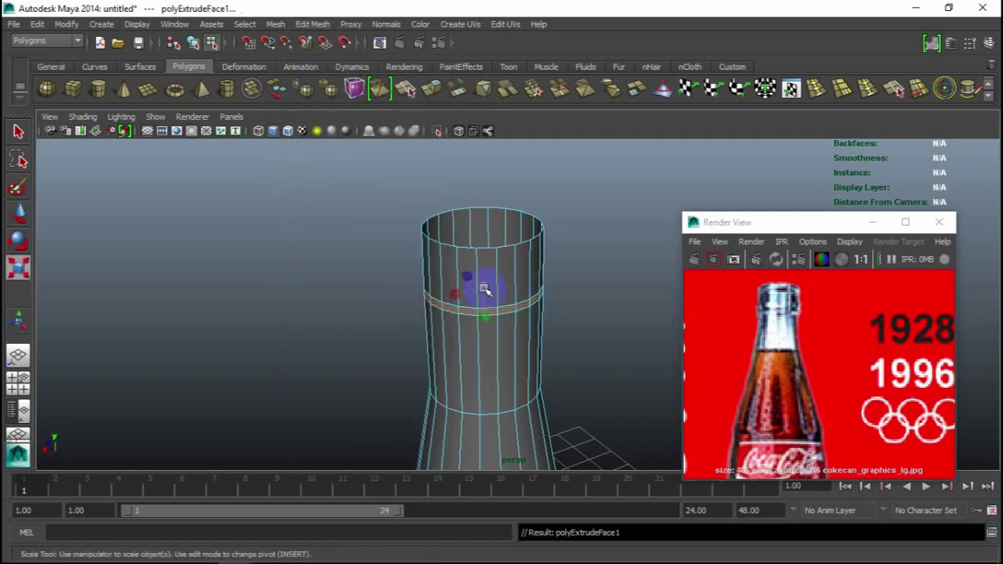
drag(491, 287, 496, 288)
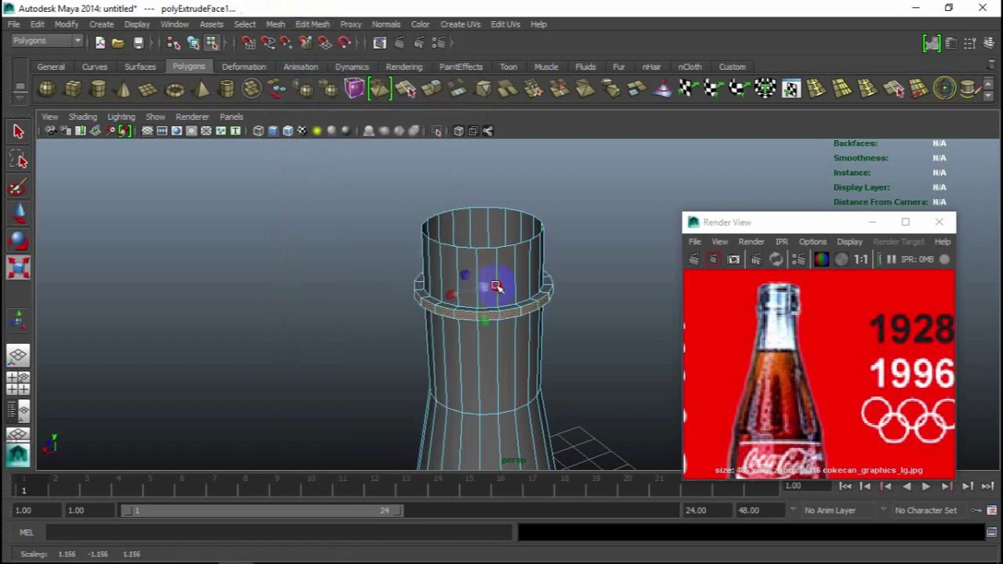
scroll(514, 357, up, 2)
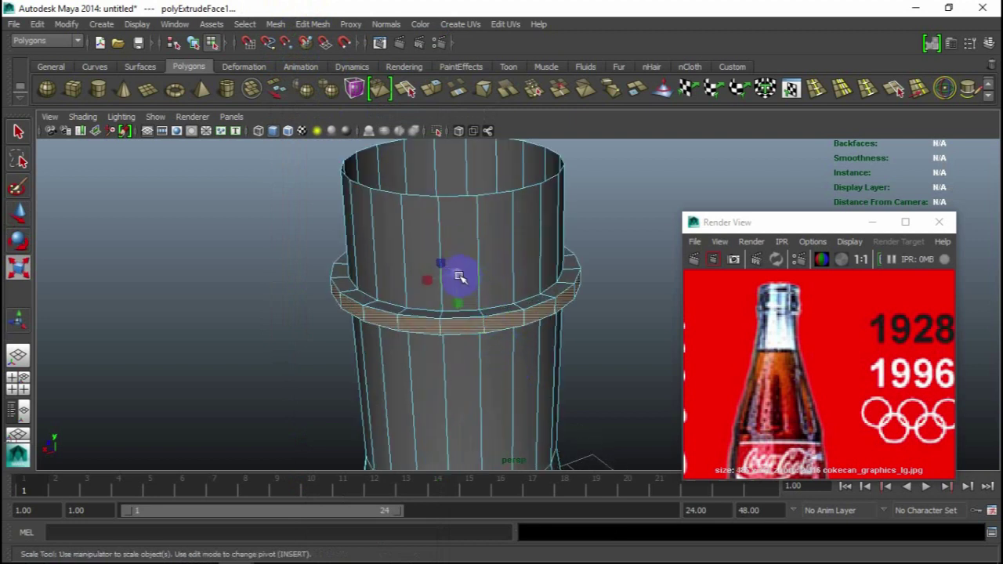
mouse_move(459, 291)
alt+mouse_down()
mouse_move(510, 324)
mouse_move(502, 313)
mouse_move(515, 420)
mouse_move(396, 296)
mouse_move(390, 269)
mouse_move(588, 350)
mouse_move(569, 352)
mouse_move(559, 334)
mouse_move(569, 292)
alt+mouse_up()
click(570, 291)
key(space)
key(space)
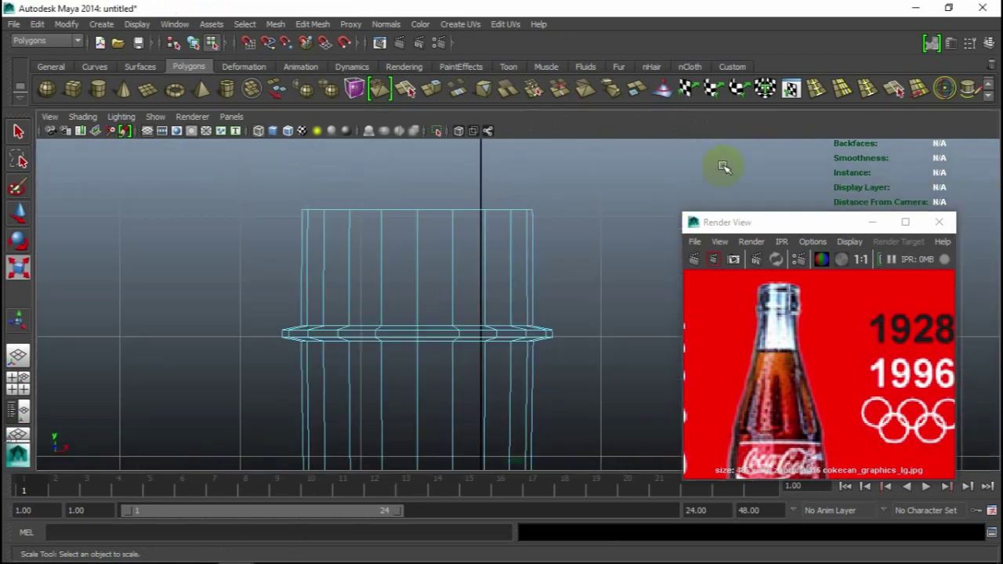
Insert an edge loop just below the cylinder's top rim
click(817, 92)
scroll(540, 227, up, 1)
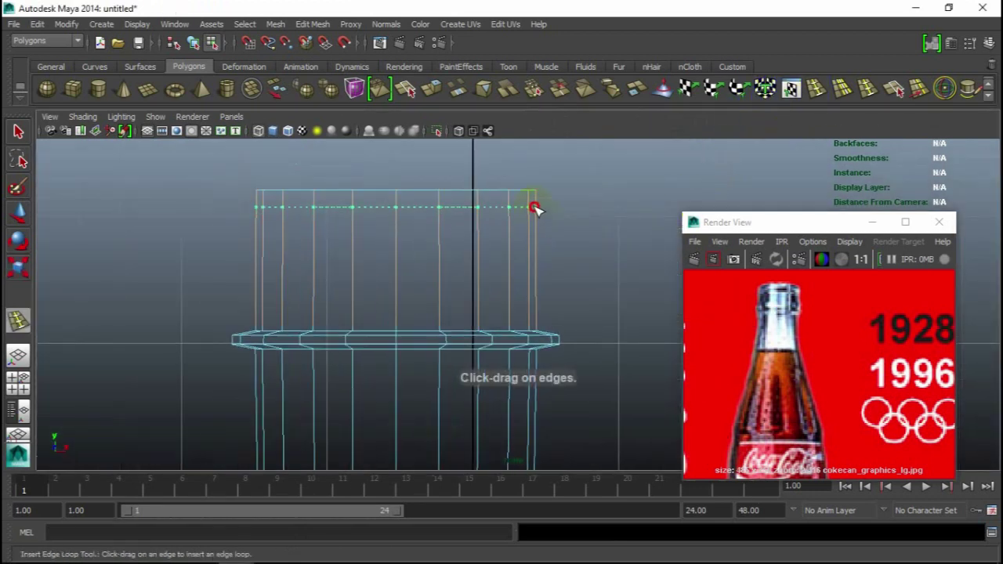
click(534, 206)
click(21, 216)
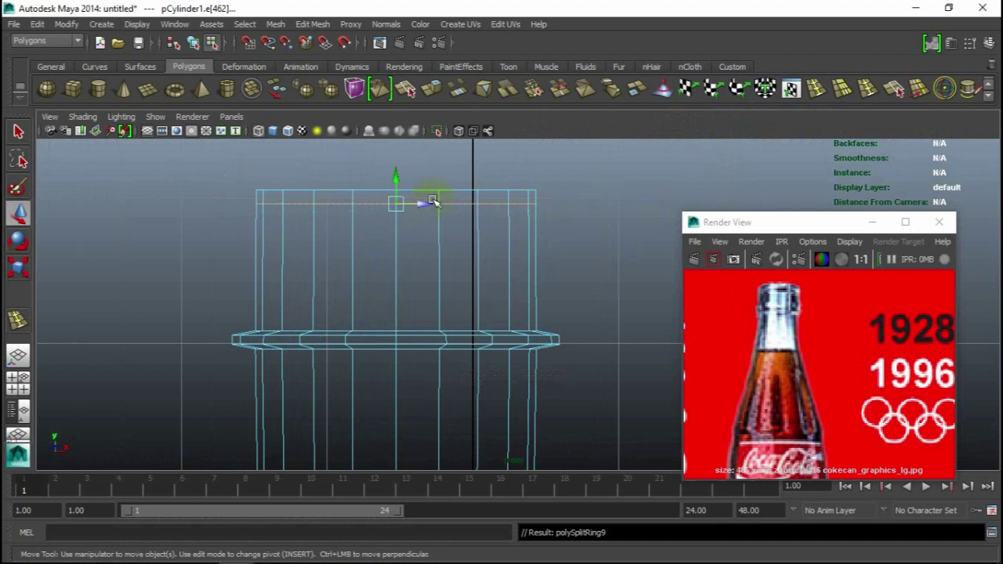
Switch to face mode and select the top row of faces above the new loop
right_drag(480, 193, 479, 221)
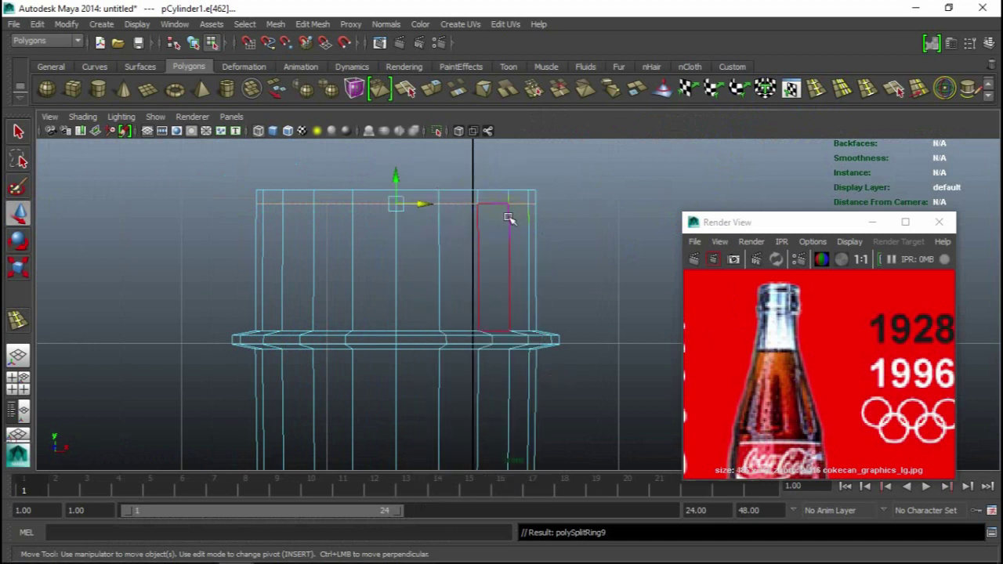
click(568, 203)
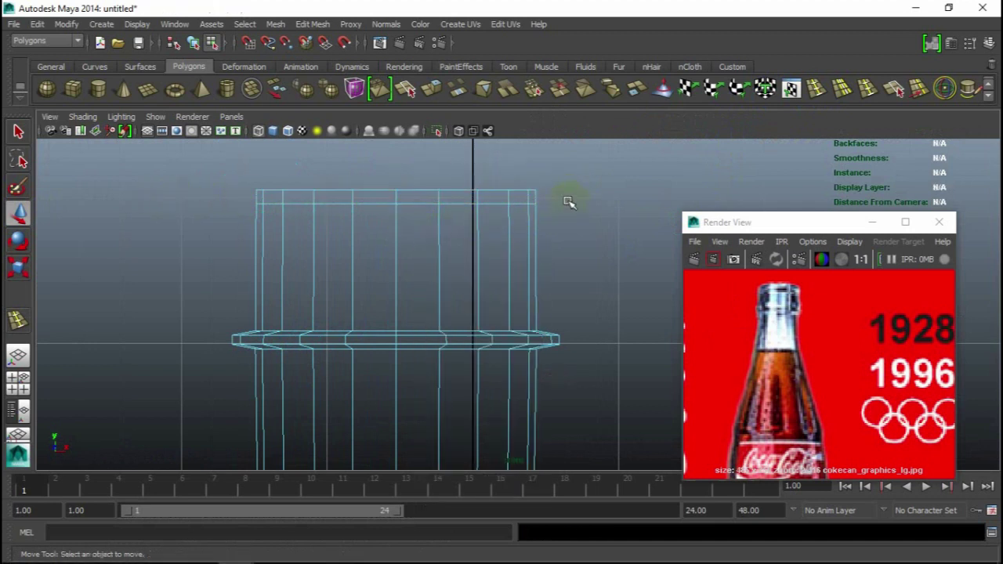
double_click(296, 194)
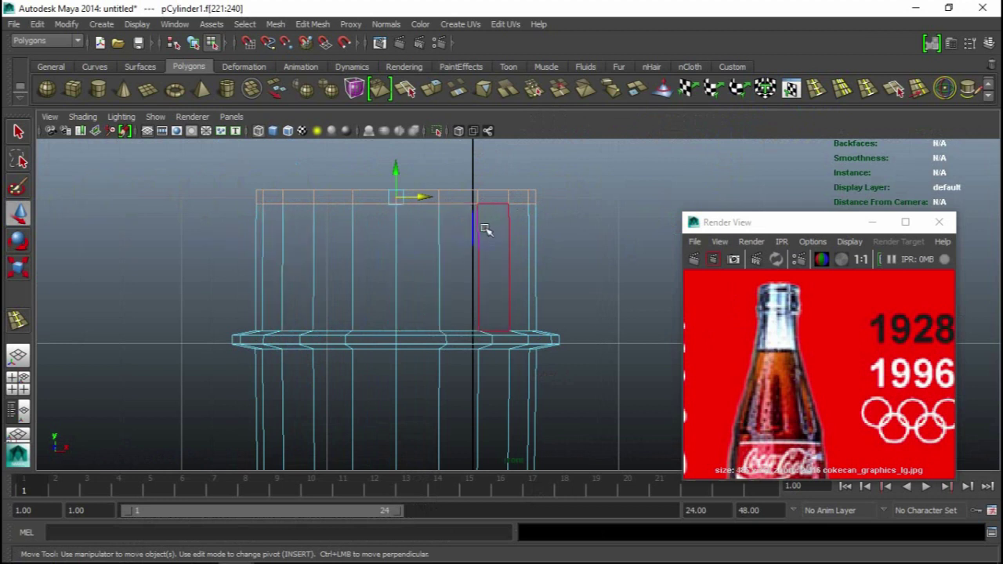
shift+right_drag(459, 210, 389, 202)
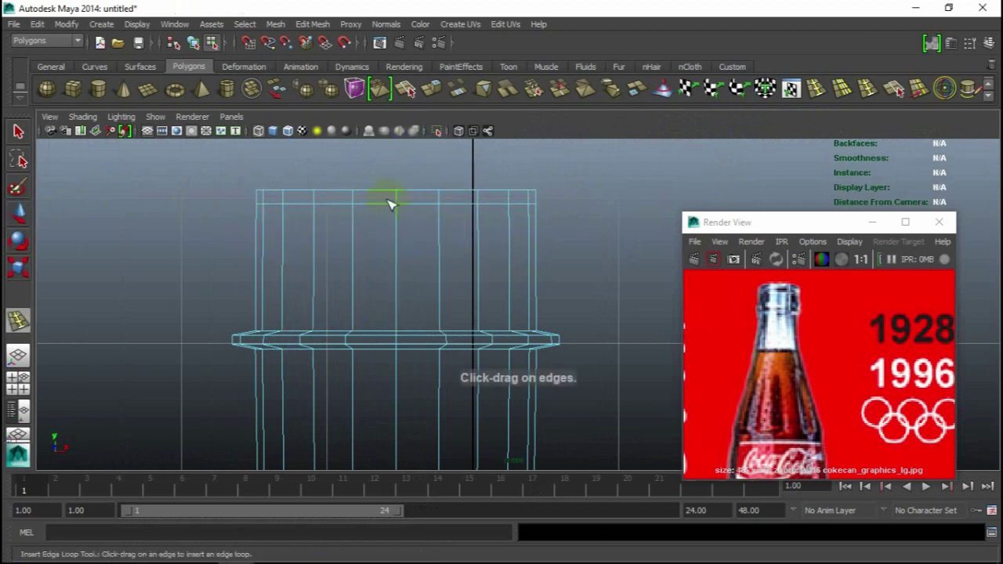
key(w)
key(r)
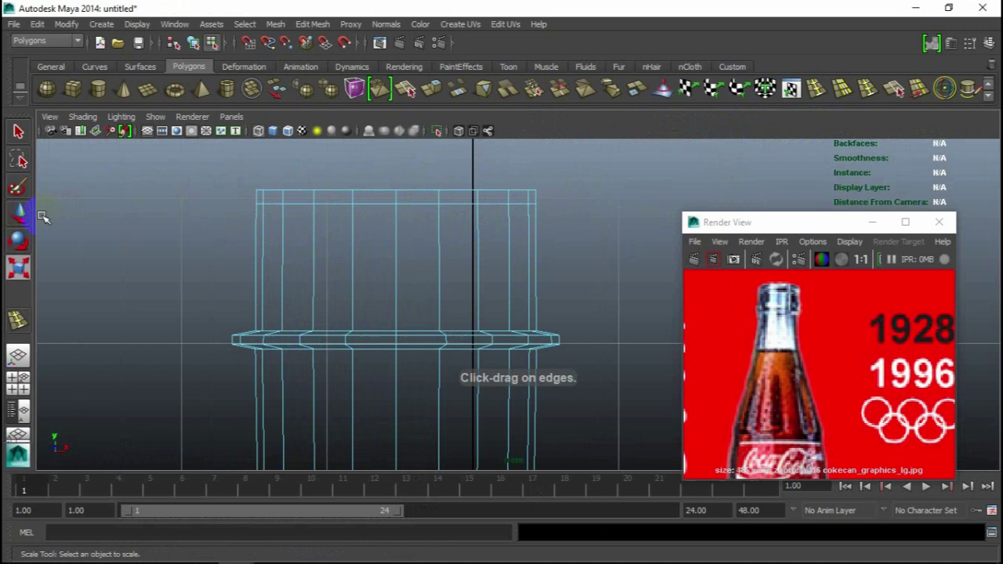
right_drag(520, 192, 560, 206)
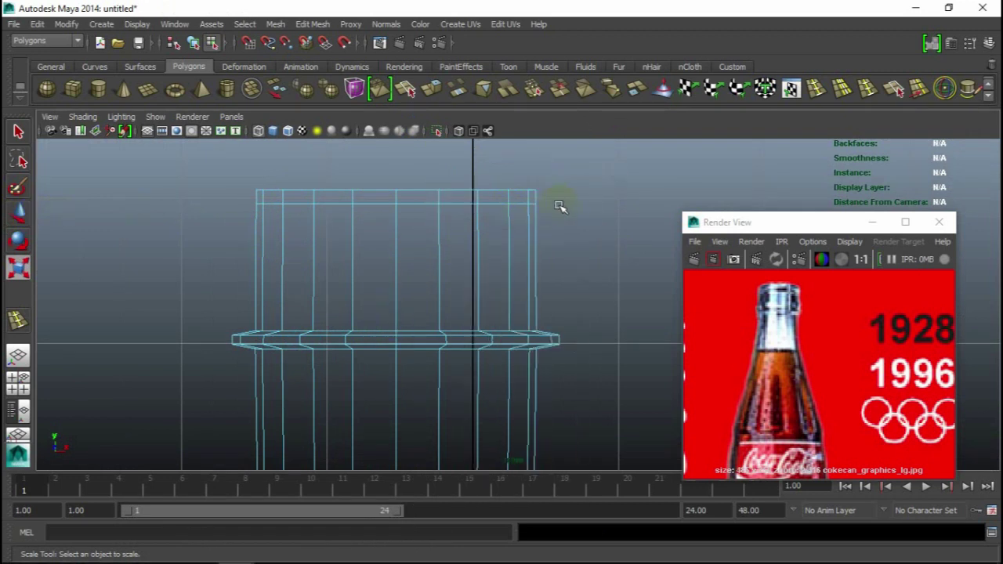
drag(109, 197, 242, 207)
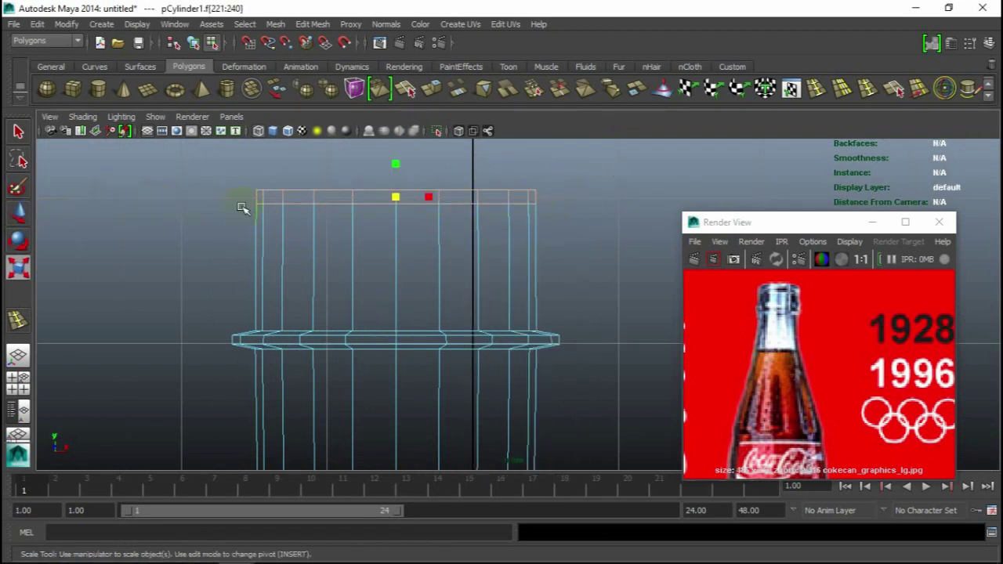
With the Move tool active, reselect the top face ring by double-clicking in face mode
key(y)
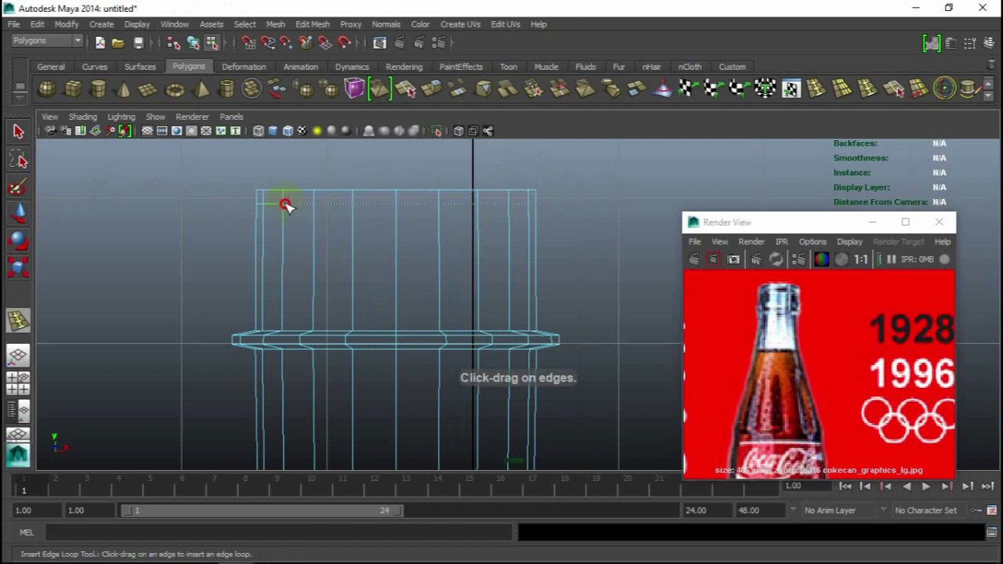
key(e)
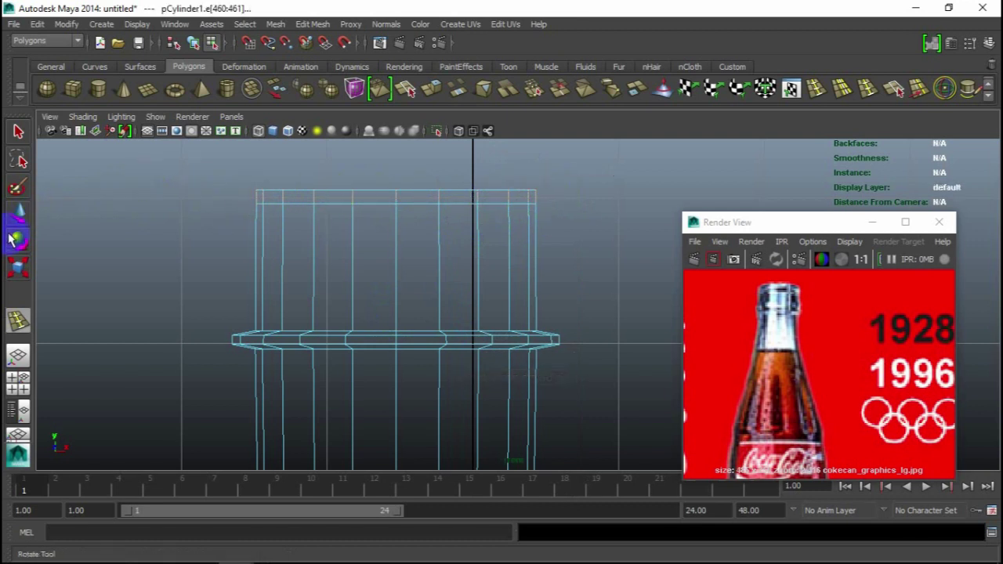
key(w)
right_click(464, 196)
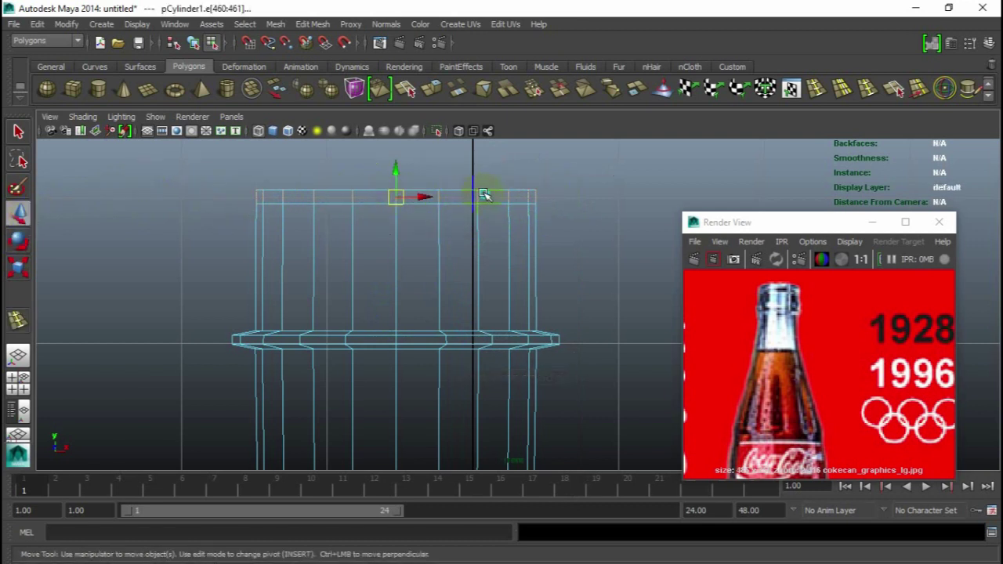
right_drag(481, 189, 483, 216)
click(483, 224)
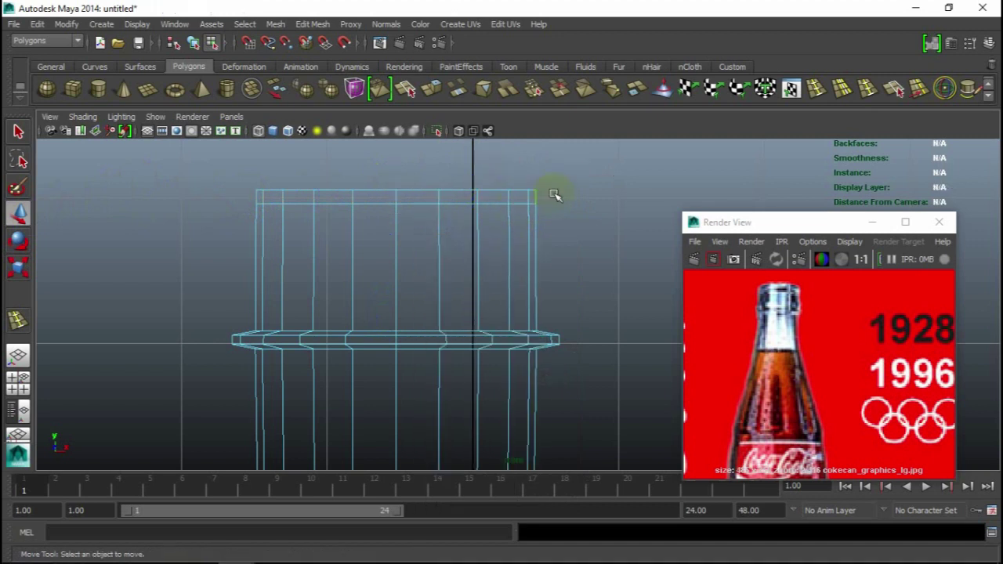
double_click(354, 193)
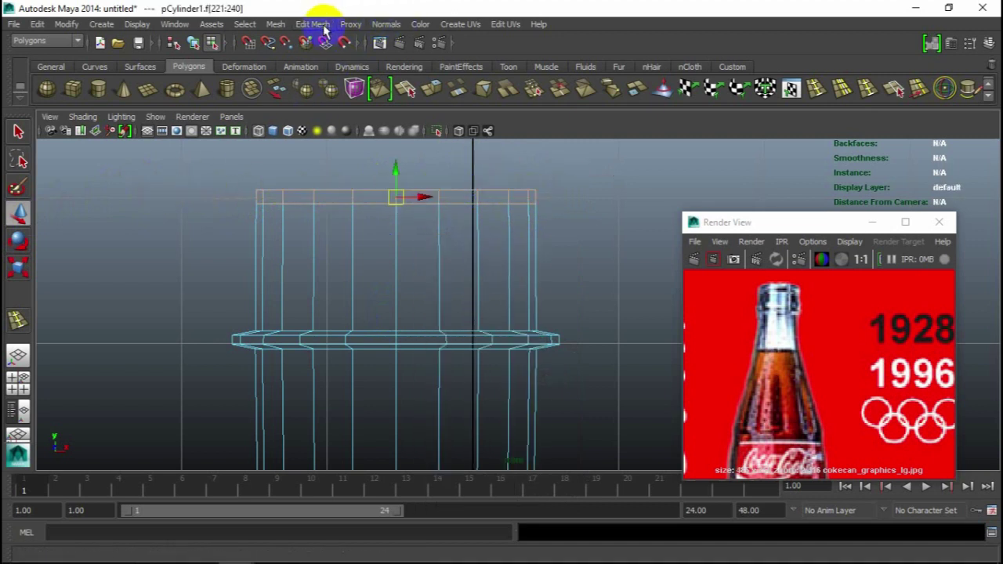
Extrude the top ring of faces and scale it outward into a second flared ring
click(318, 23)
click(364, 70)
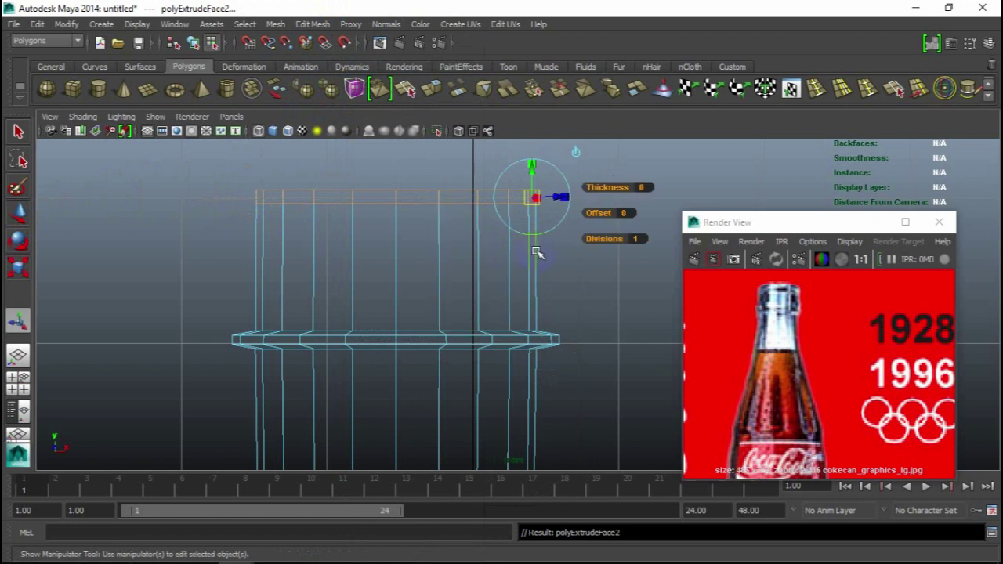
key(r)
drag(396, 197, 398, 198)
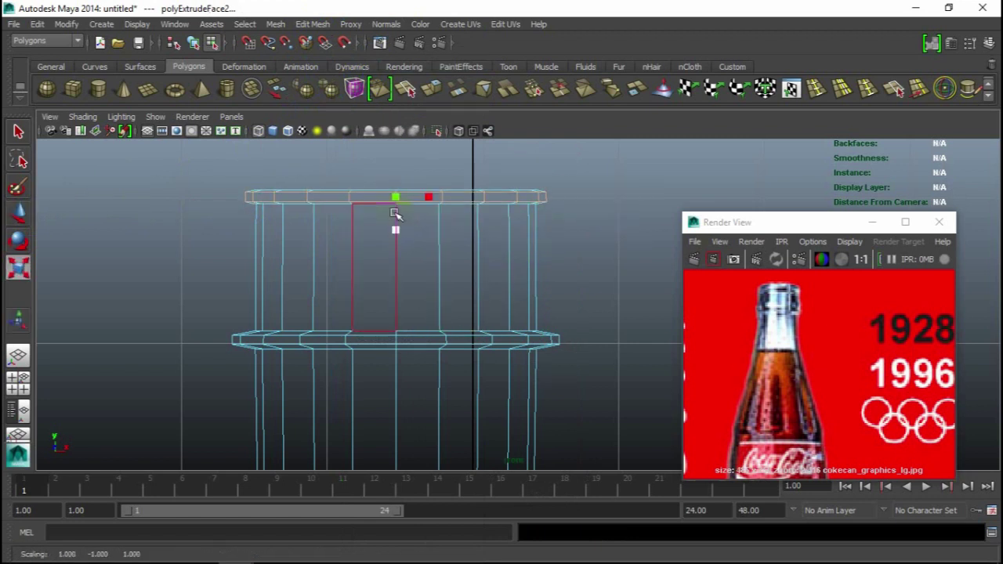
In the maximized perspective view, insert several edge loops around the rim and ring band
key(space)
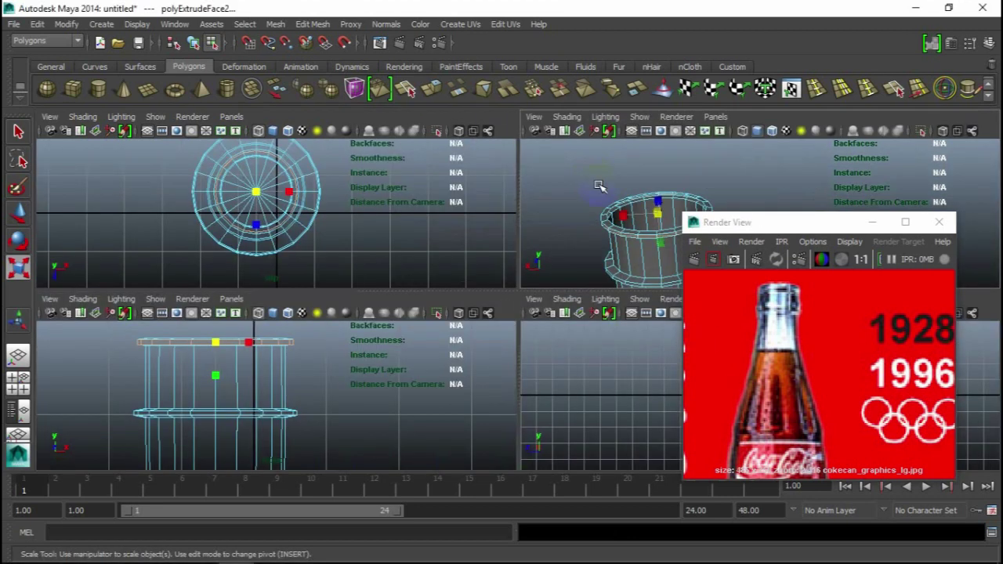
key(space)
mouse_move(524, 358)
alt+right_down()
mouse_move(462, 385)
mouse_move(594, 398)
alt+right_up()
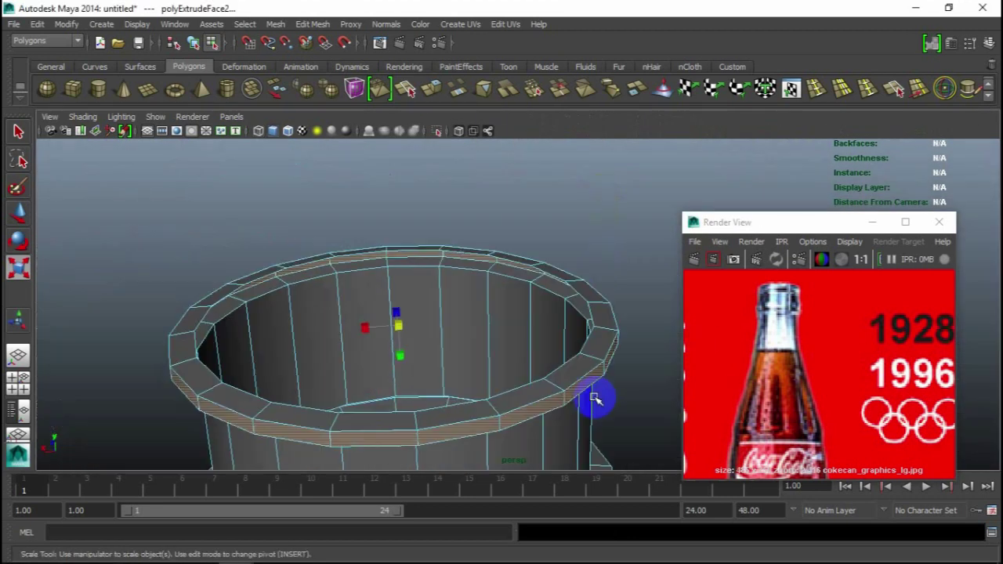
click(817, 89)
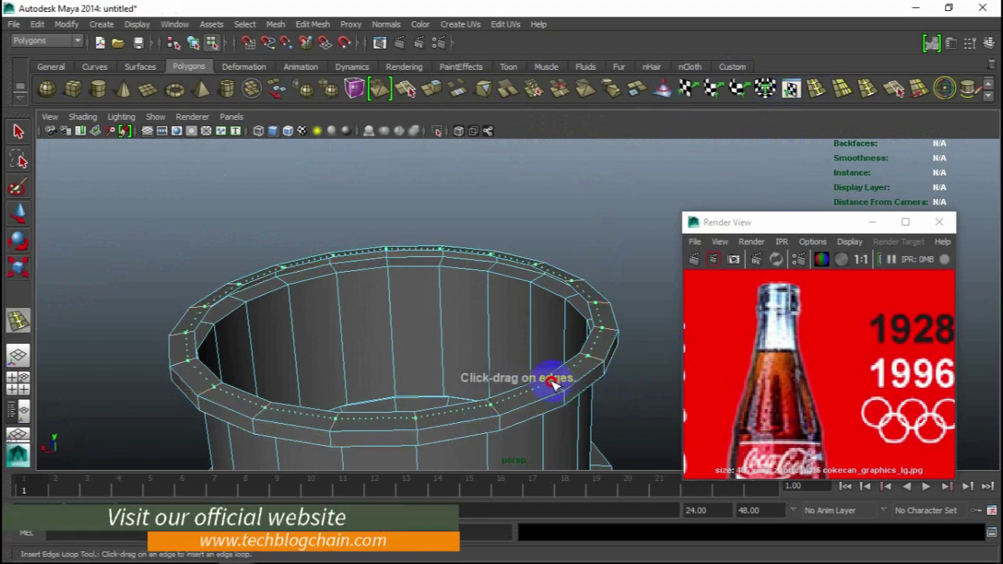
drag(549, 384, 439, 398)
alt+right_drag(438, 399, 453, 354)
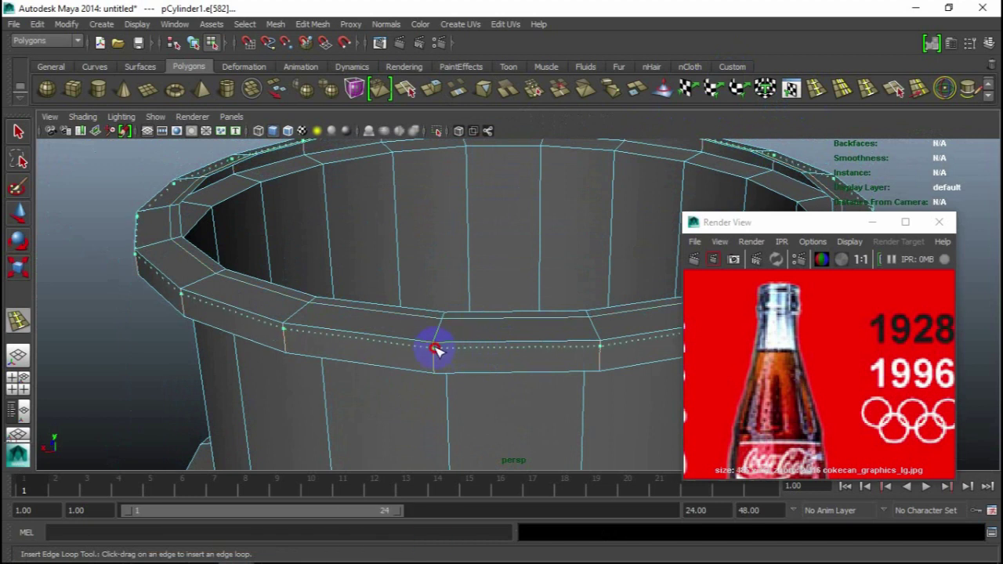
drag(435, 347, 435, 348)
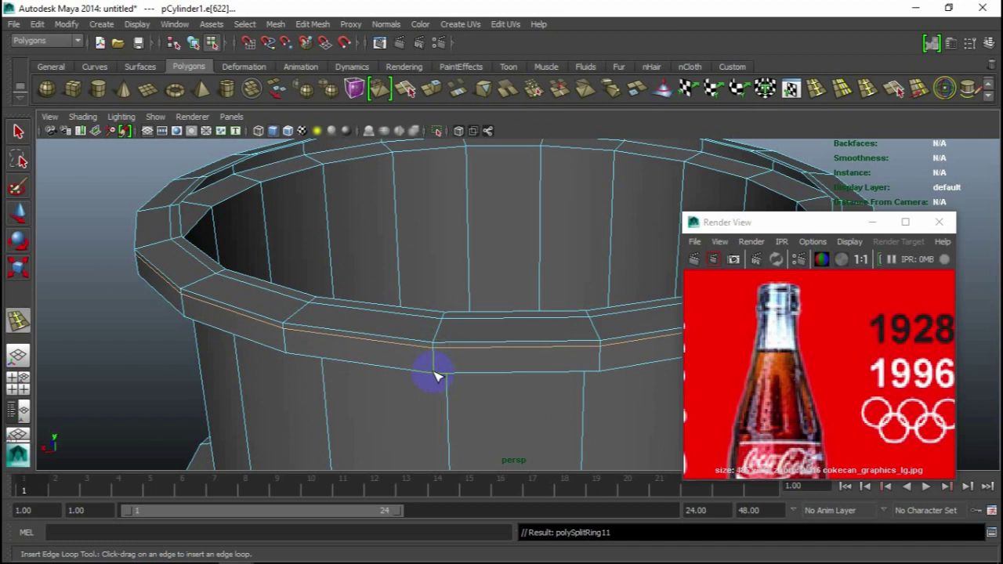
mouse_move(436, 372)
mouse_down()
mouse_move(463, 385)
mouse_move(473, 372)
mouse_up()
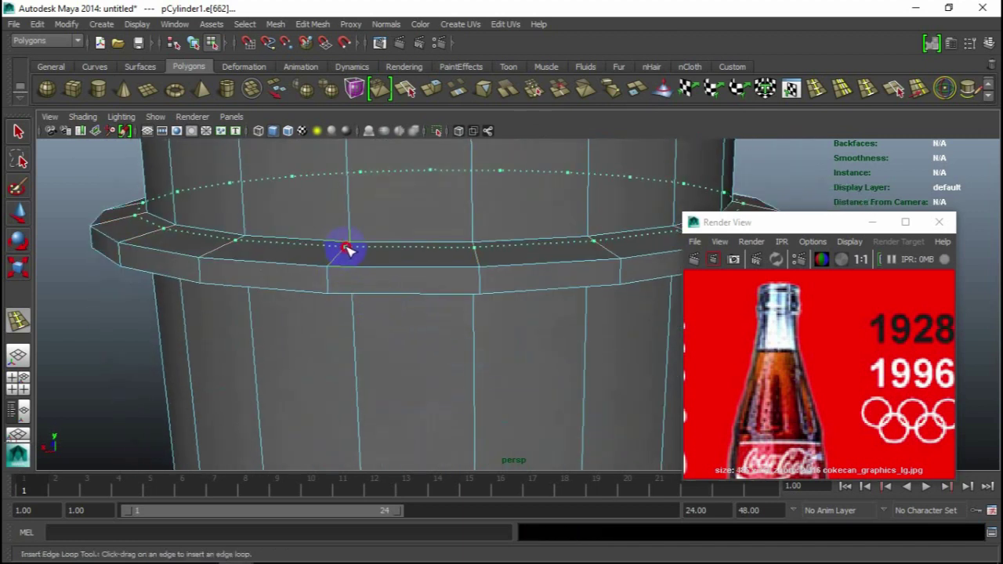
mouse_move(349, 249)
mouse_down()
mouse_move(354, 266)
mouse_move(463, 309)
mouse_move(465, 398)
mouse_up()
scroll(475, 290, up, 5)
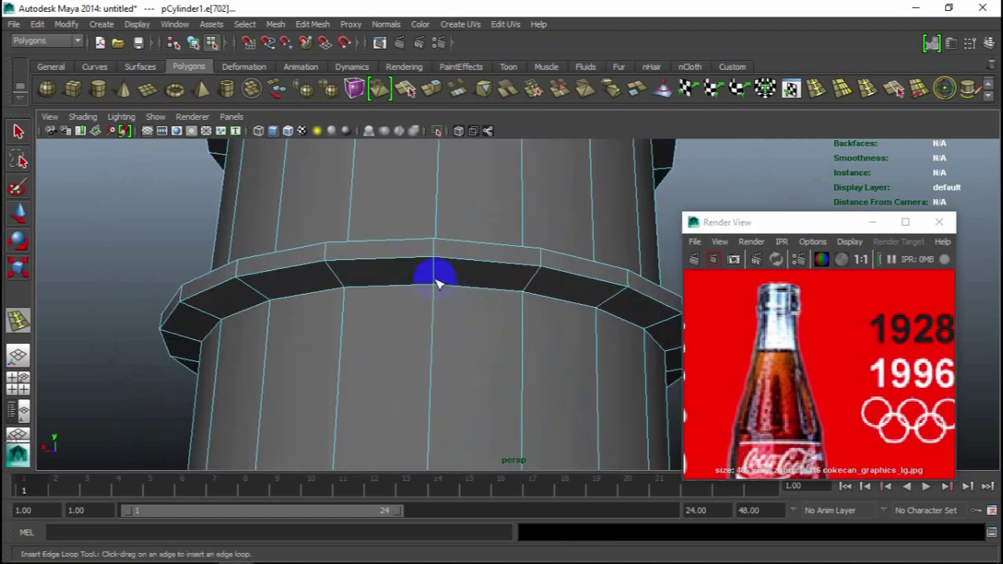
click(435, 281)
Frame the whole cylinder and select the inner rim edge loop with the Move tool
scroll(463, 293, down, 3)
alt+drag(486, 306, 488, 360)
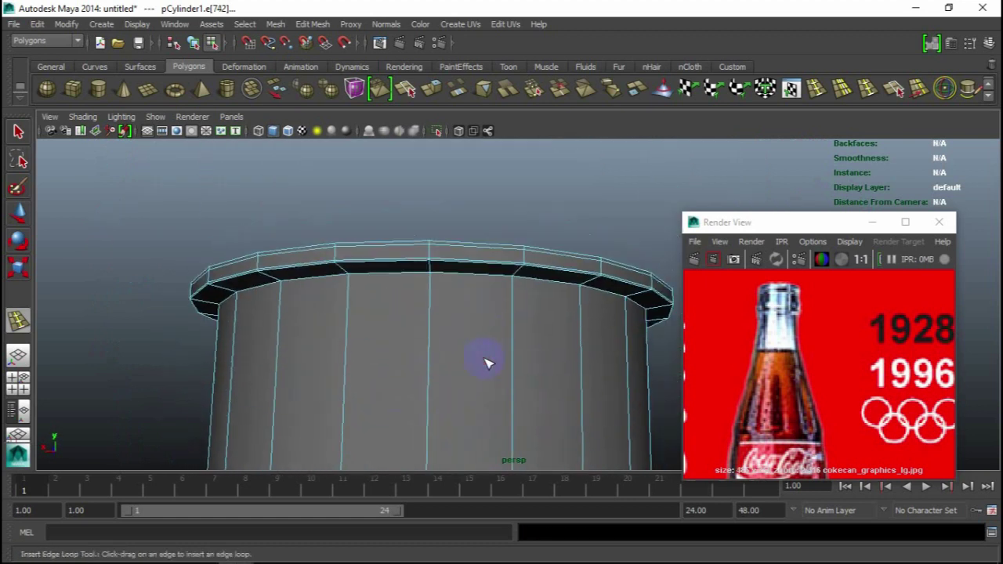
scroll(488, 361, down, 4)
alt+middle_drag(504, 324, 493, 180)
scroll(474, 302, up, 2)
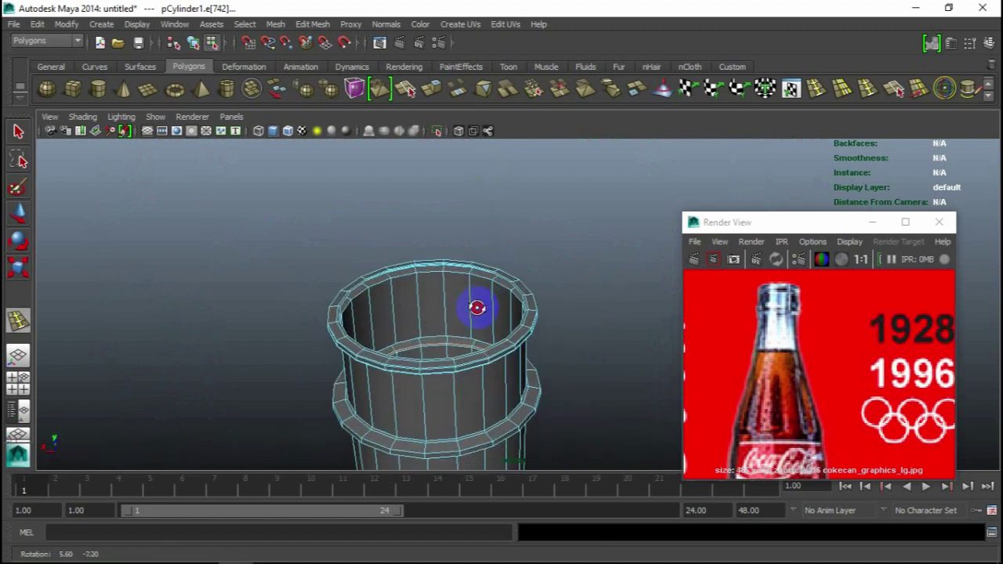
scroll(457, 340, up, 2)
scroll(473, 321, up, 3)
scroll(470, 321, down, 5)
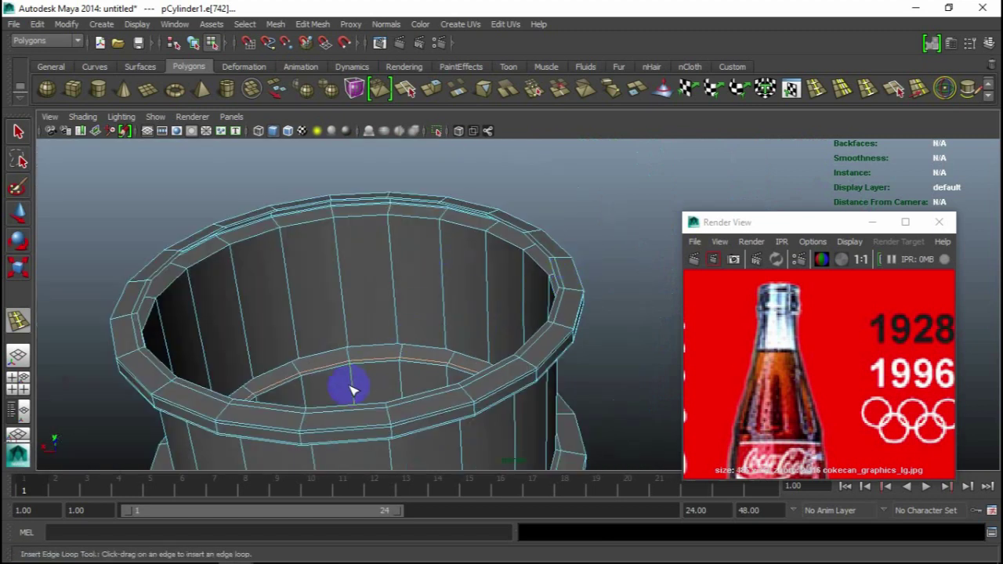
click(19, 211)
click(268, 402)
Extrude the rim edge loop, shrink it slightly, and lower it to form a thin inner lip
right_click(260, 251)
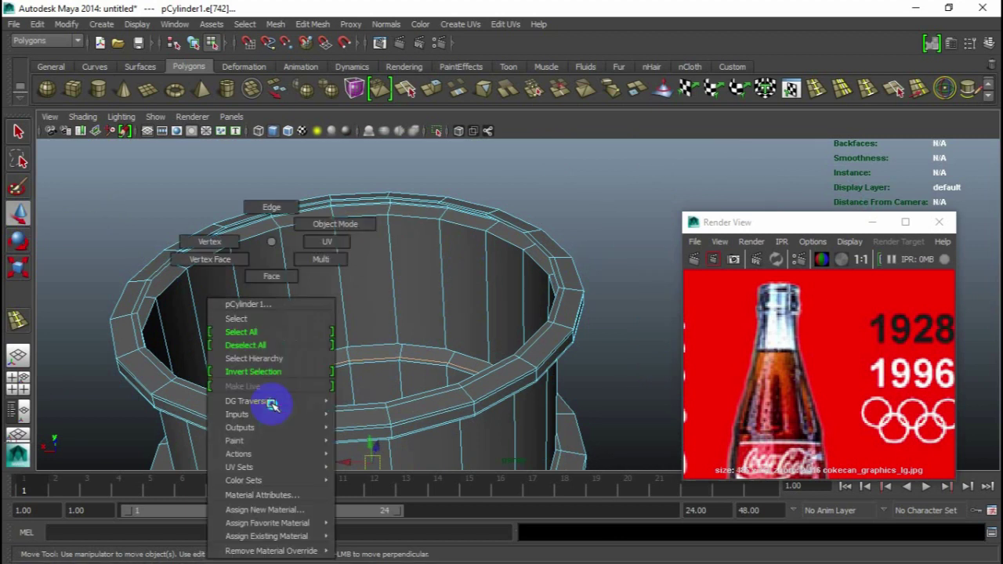
scroll(273, 402, up, 2)
scroll(300, 396, up, 2)
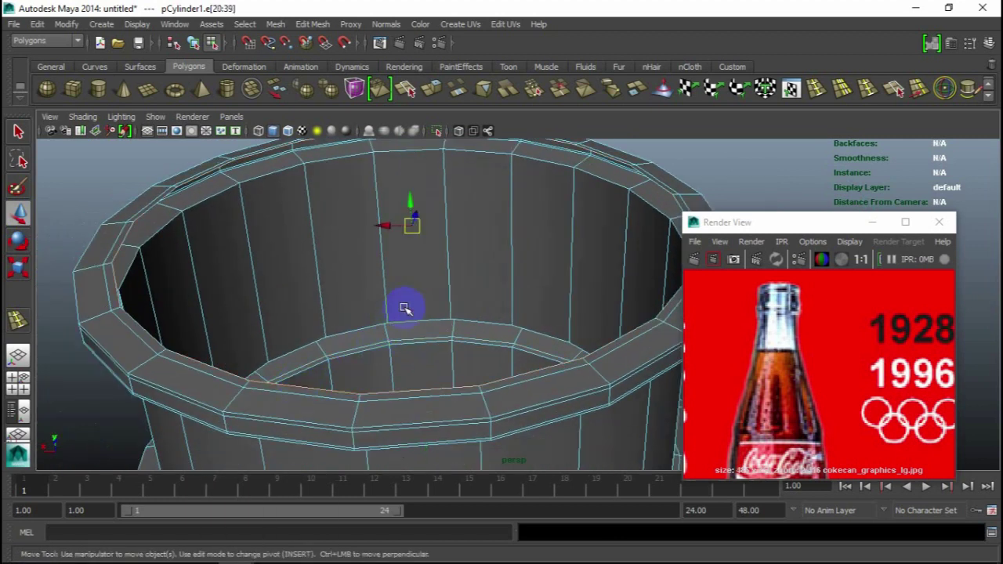
click(312, 23)
click(365, 69)
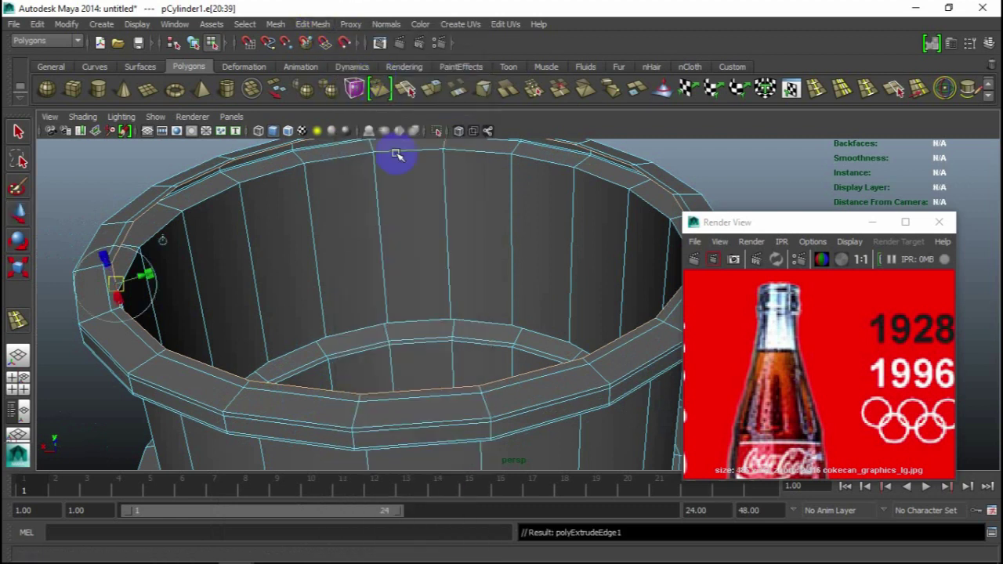
key(w)
key(r)
mouse_move(409, 233)
mouse_down()
mouse_move(390, 233)
mouse_move(409, 185)
mouse_move(363, 313)
mouse_move(380, 291)
mouse_up()
key(w)
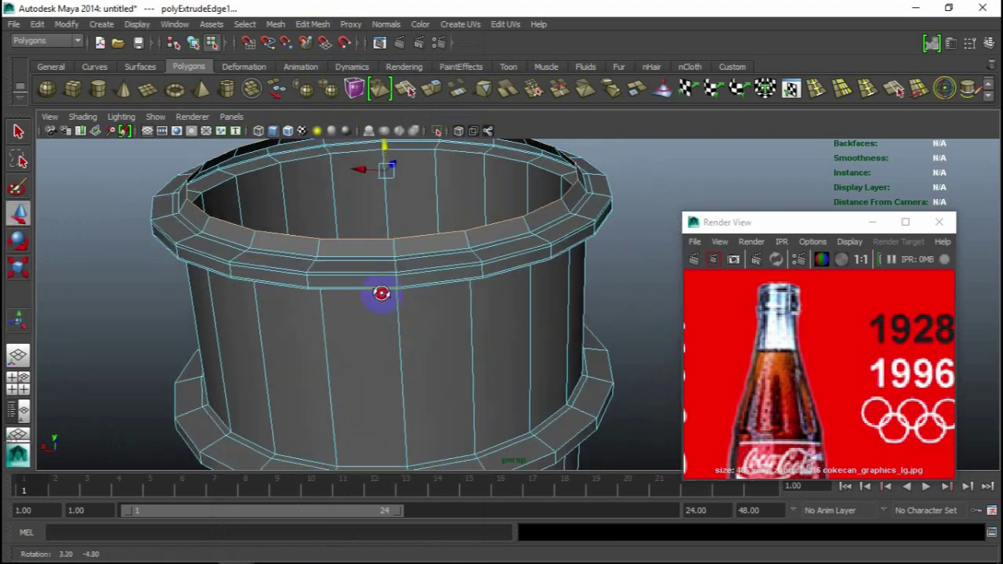
alt+right_drag(380, 291, 409, 342)
mouse_move(409, 343)
alt+mouse_down()
mouse_move(425, 306)
mouse_move(384, 313)
mouse_move(477, 308)
mouse_move(449, 338)
mouse_move(452, 294)
alt+mouse_up()
drag(465, 208, 463, 228)
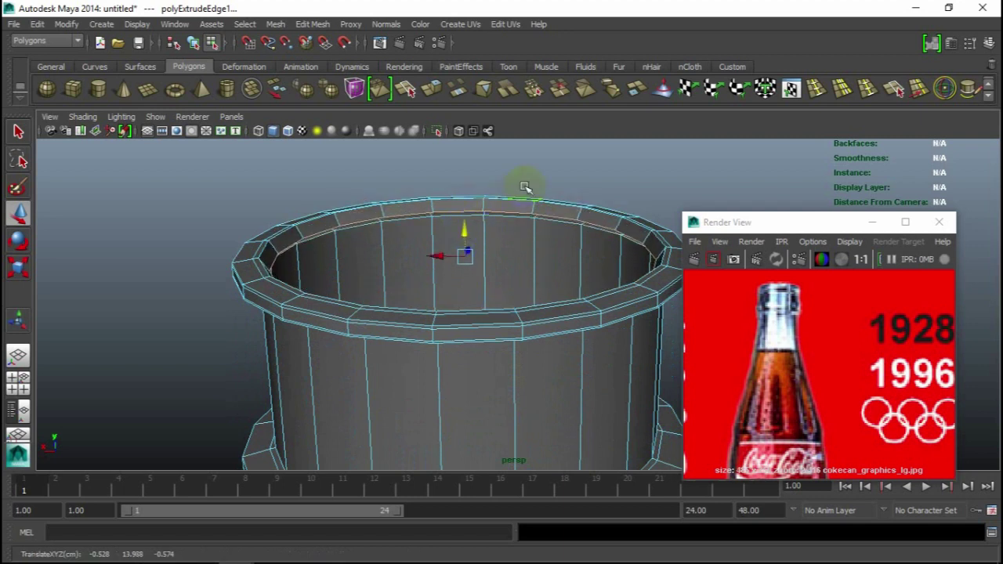
Add one more edge loop along the upper rim band
scroll(524, 187, up, 3)
click(815, 88)
scroll(261, 297, up, 5)
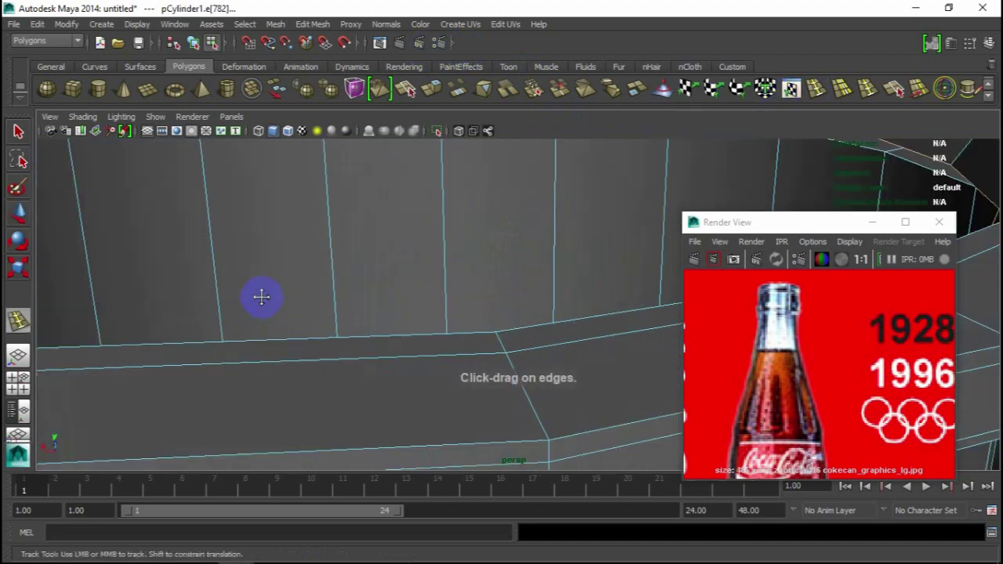
alt+drag(261, 296, 304, 339)
click(284, 260)
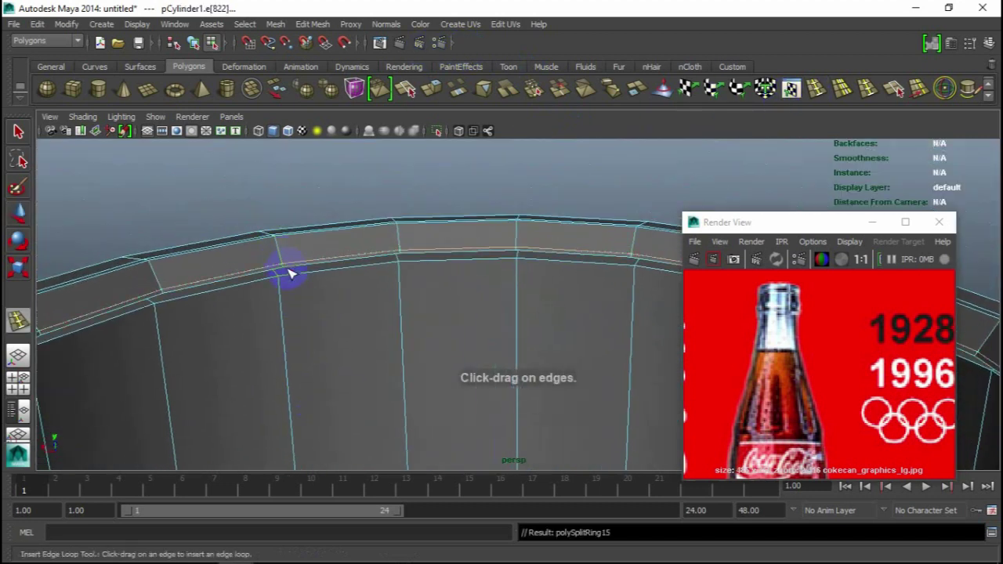
scroll(447, 369, down, 5)
mouse_move(448, 369)
alt+mouse_down()
mouse_move(449, 347)
mouse_move(505, 366)
mouse_move(513, 446)
alt+mouse_up()
scroll(500, 385, down, 2)
scroll(500, 385, down, 3)
scroll(501, 407, up, 3)
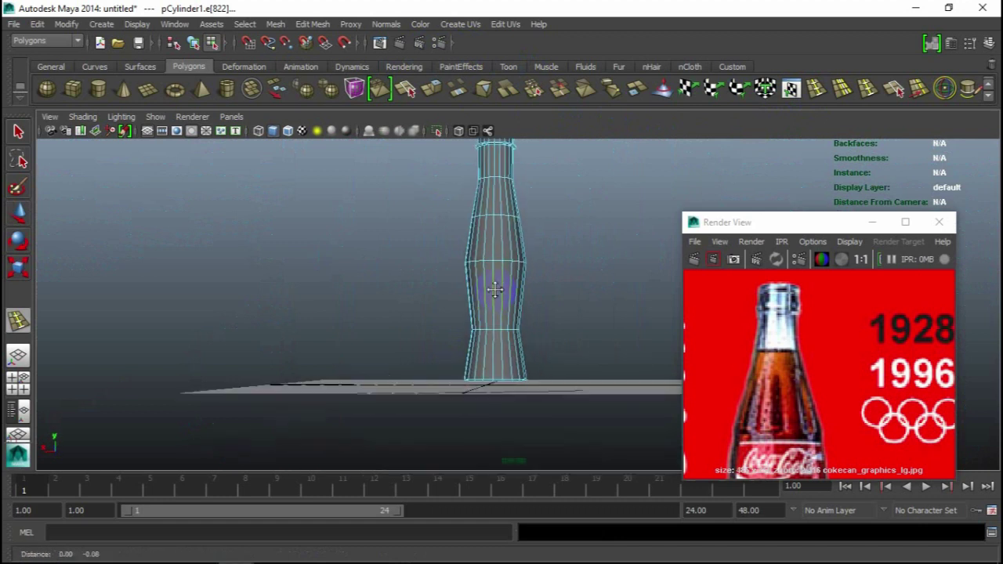
Check the bottle in smooth preview (3), then return to the unsmoothed display (1)
alt+drag(494, 344, 499, 365)
key(3)
click(510, 383)
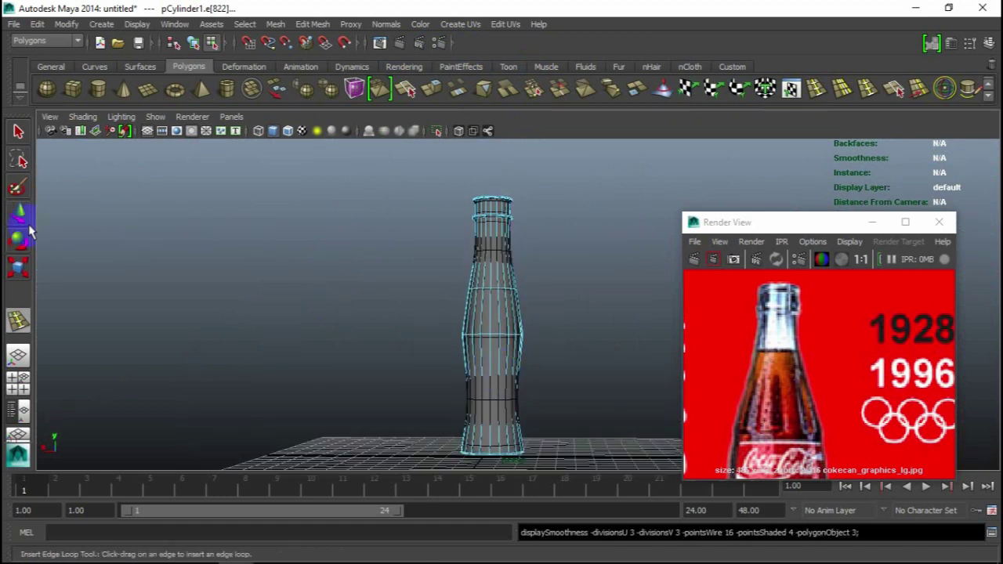
click(23, 221)
right_drag(505, 262, 570, 224)
click(577, 320)
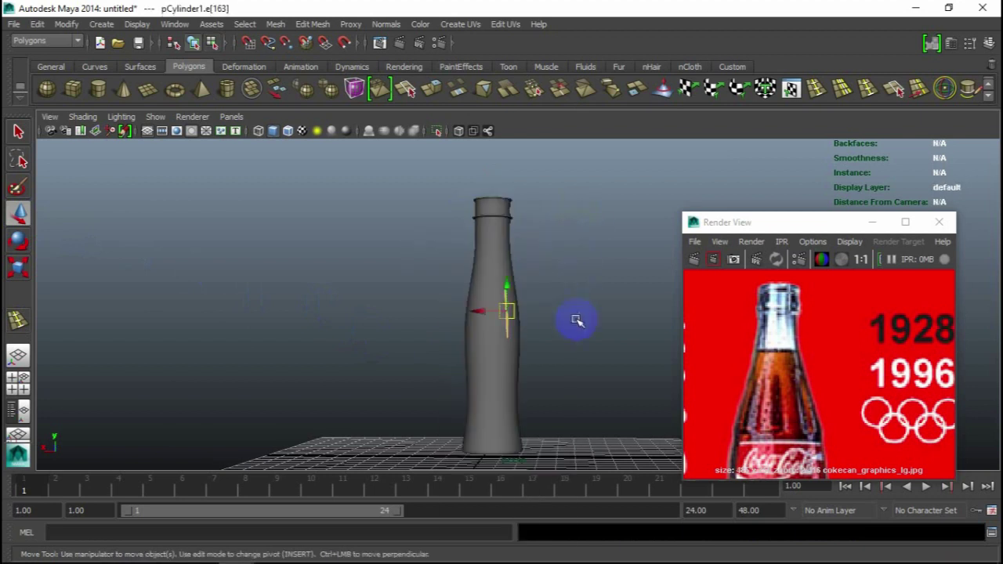
click(510, 347)
click(527, 388)
mouse_move(527, 389)
alt+mouse_down()
mouse_move(470, 420)
mouse_move(504, 362)
mouse_move(618, 403)
mouse_move(467, 288)
alt+mouse_up()
alt+right_drag(468, 288, 501, 352)
click(476, 339)
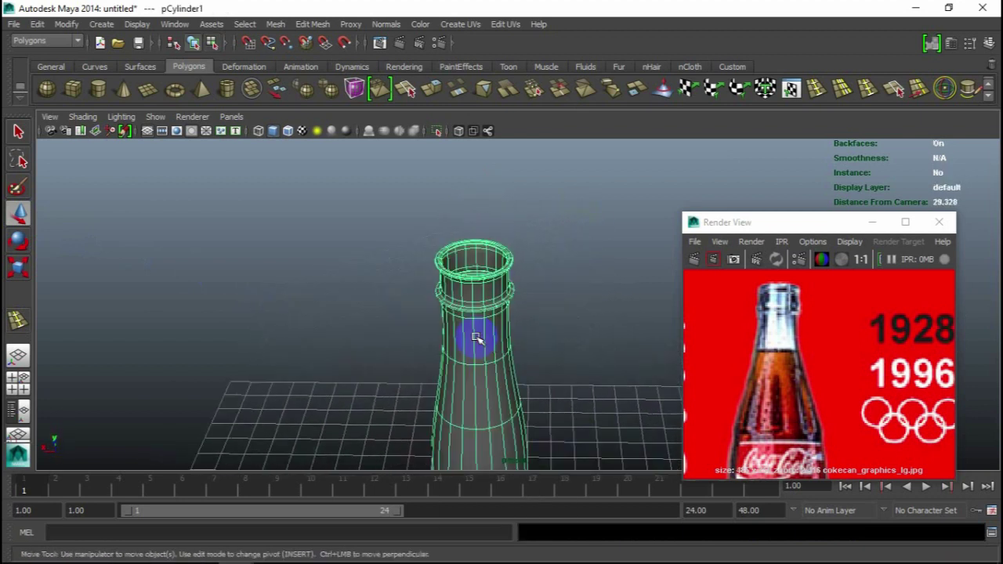
key(1)
Zoom in on the neck in a single front view and enter face selection mode
alt+drag(572, 339, 473, 133)
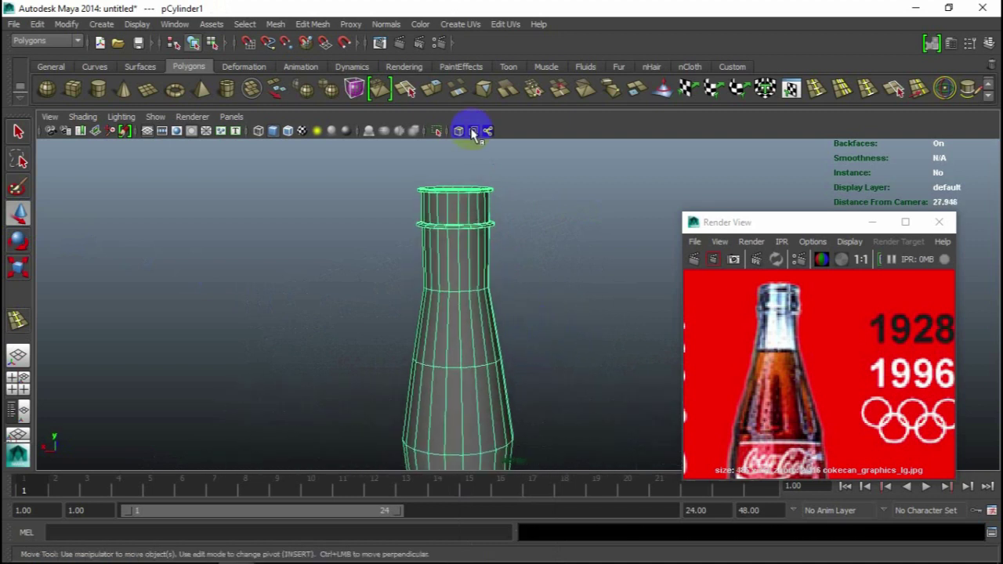
alt+right_drag(478, 245, 519, 386)
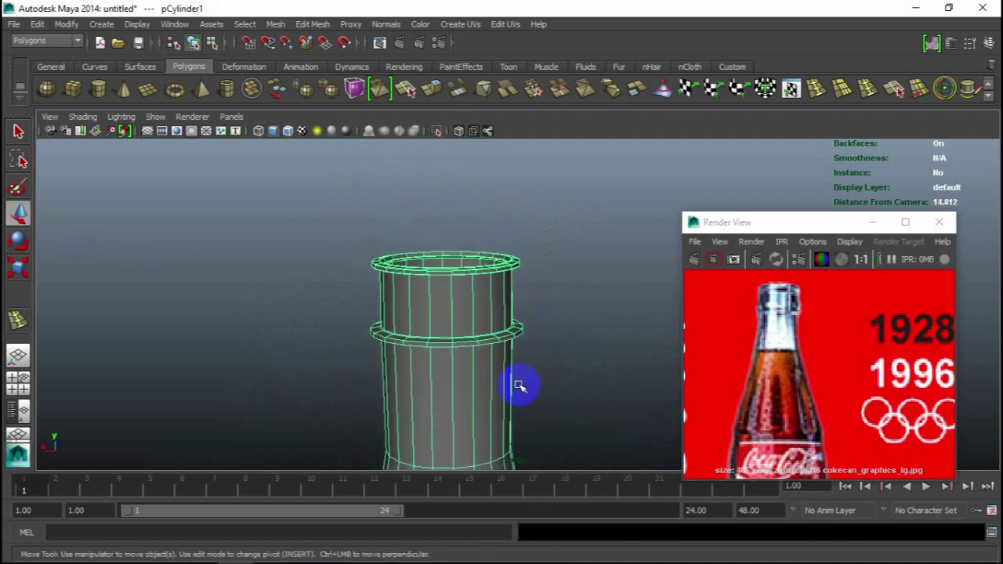
key(space)
key(space)
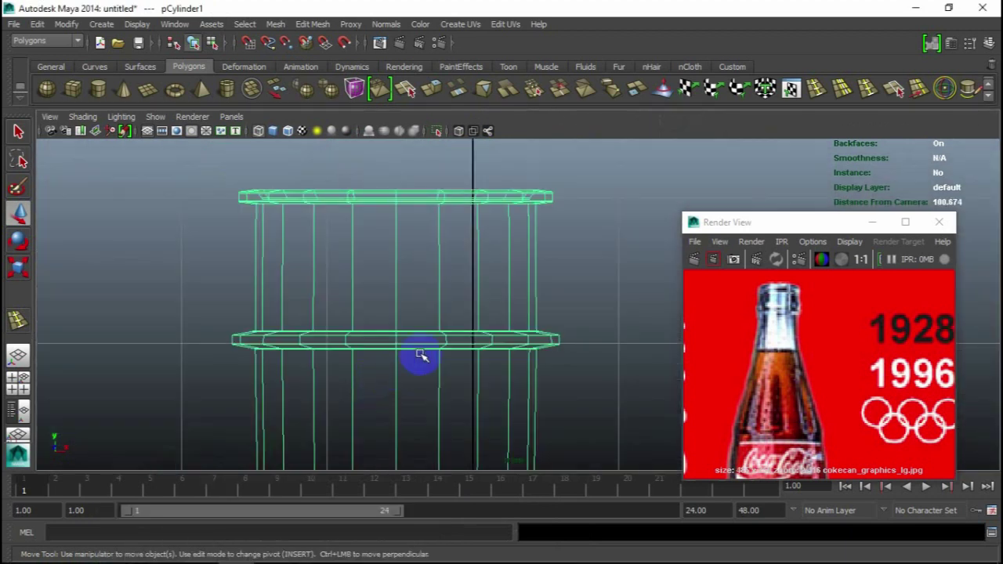
right_drag(531, 242, 531, 283)
Scale the face band below the top lip slightly wider and taller, then preview it smoothed
drag(614, 225, 202, 305)
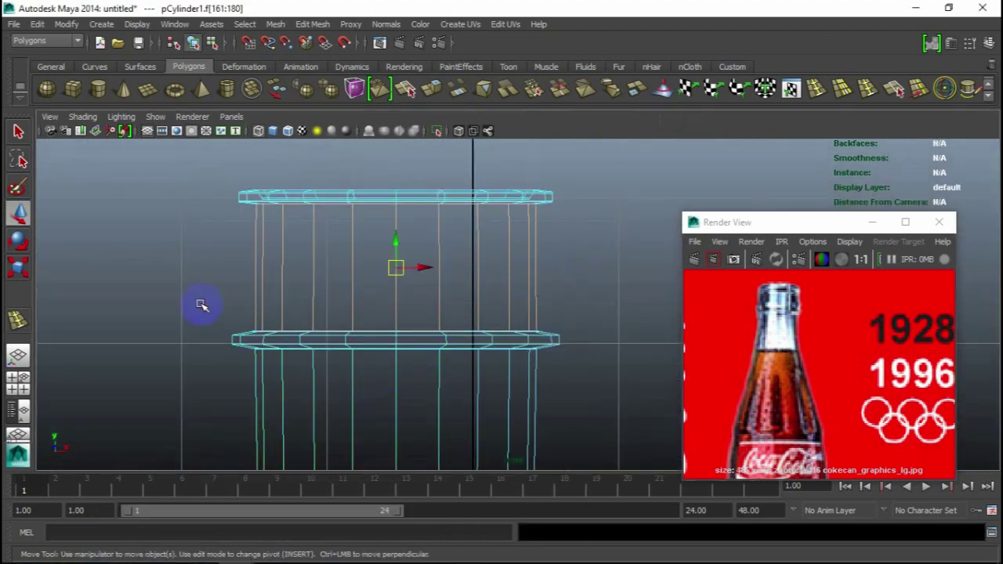
right_drag(366, 292, 385, 282)
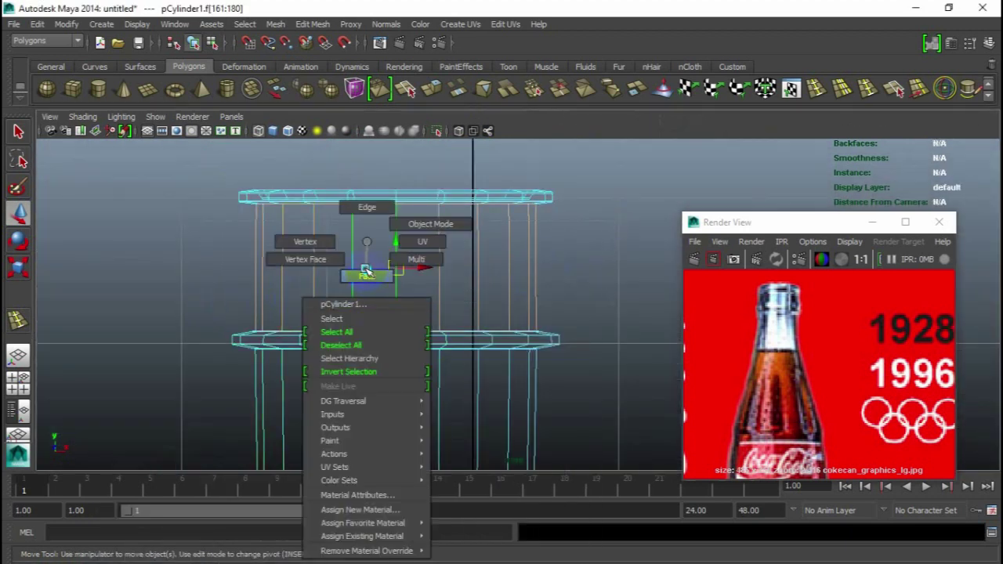
key(r)
drag(395, 268, 415, 267)
drag(396, 303, 395, 295)
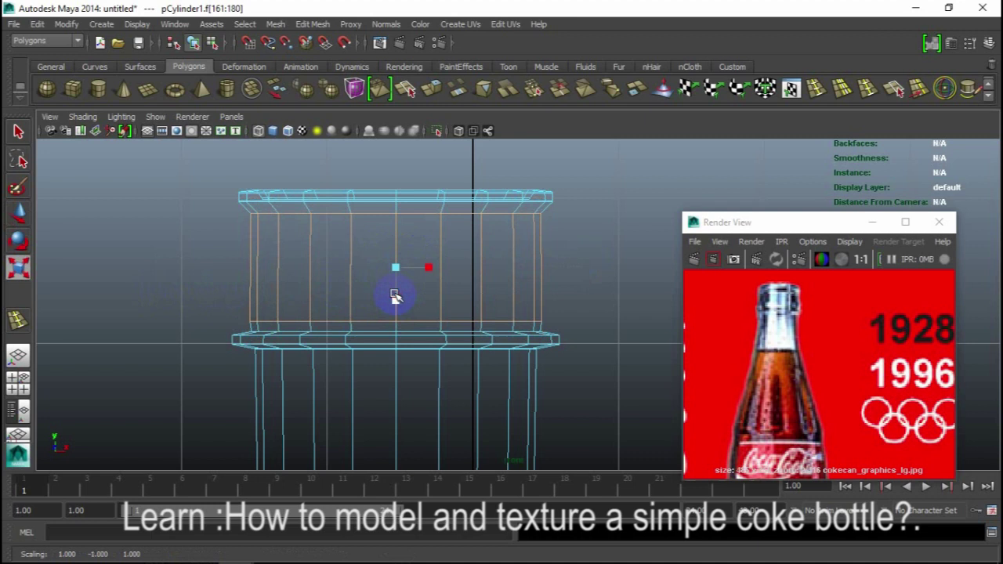
key(3)
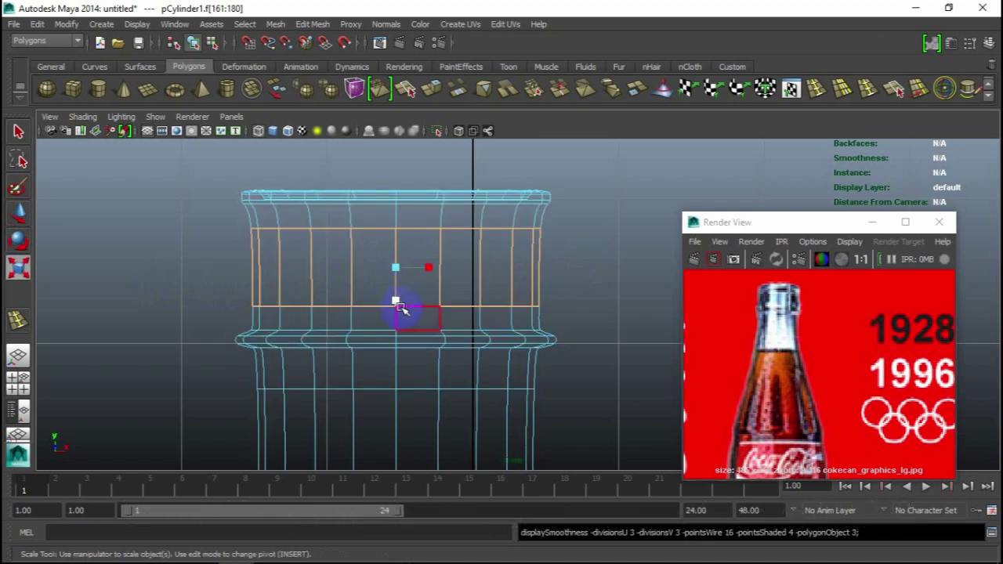
Inspect the smoothed bottle neck in the perspective and front views
right_drag(400, 308, 542, 226)
click(580, 206)
key(space)
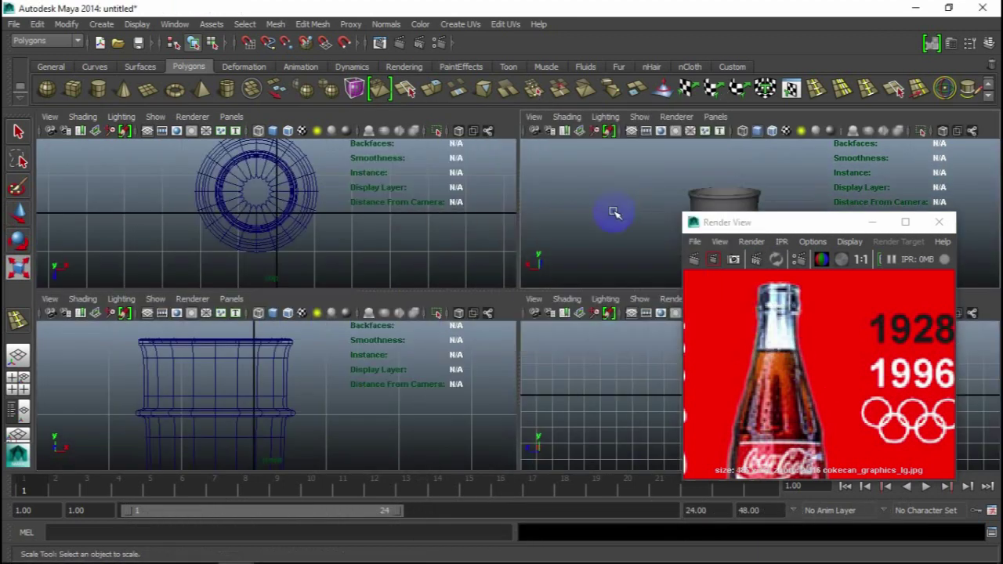
key(space)
mouse_move(517, 302)
alt+mouse_down()
mouse_move(485, 315)
mouse_move(485, 378)
mouse_move(487, 353)
mouse_move(510, 351)
mouse_move(416, 365)
alt+mouse_up()
key(space)
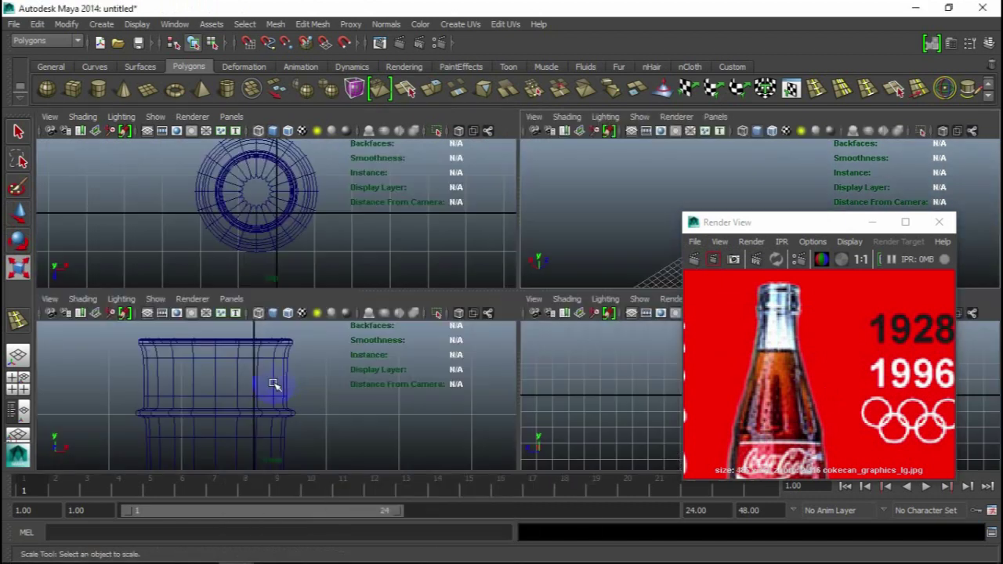
key(space)
alt+right_drag(358, 369, 394, 300)
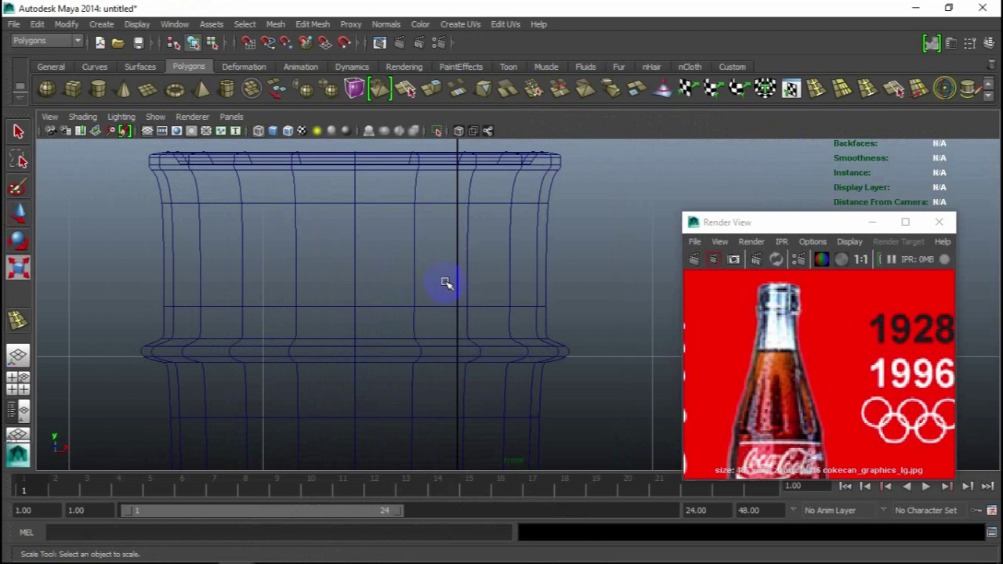
Delete a horizontal edge loop in the face band and preview the smoothed result
click(446, 283)
key(1)
right_drag(461, 241, 457, 304)
right_drag(457, 206, 457, 206)
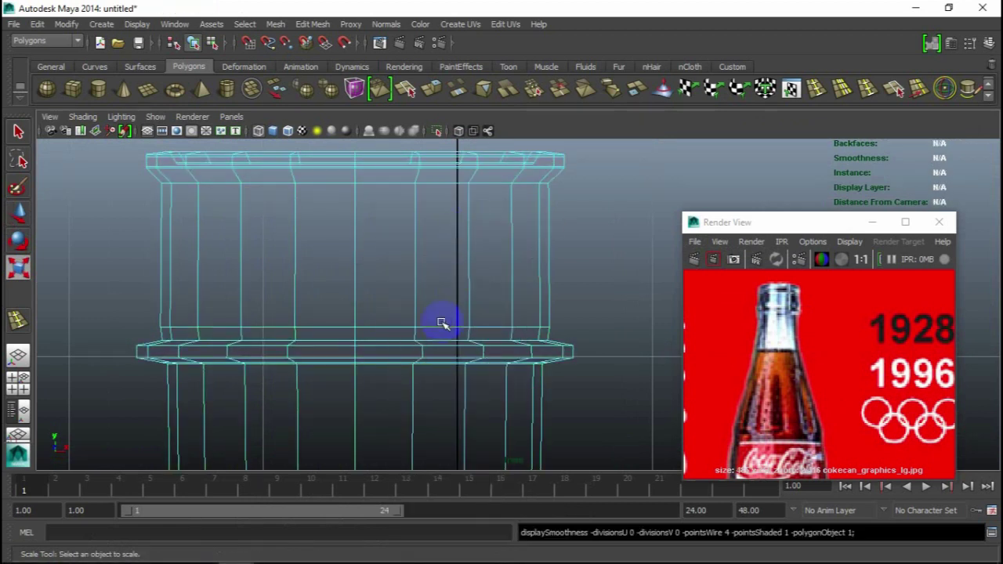
click(441, 326)
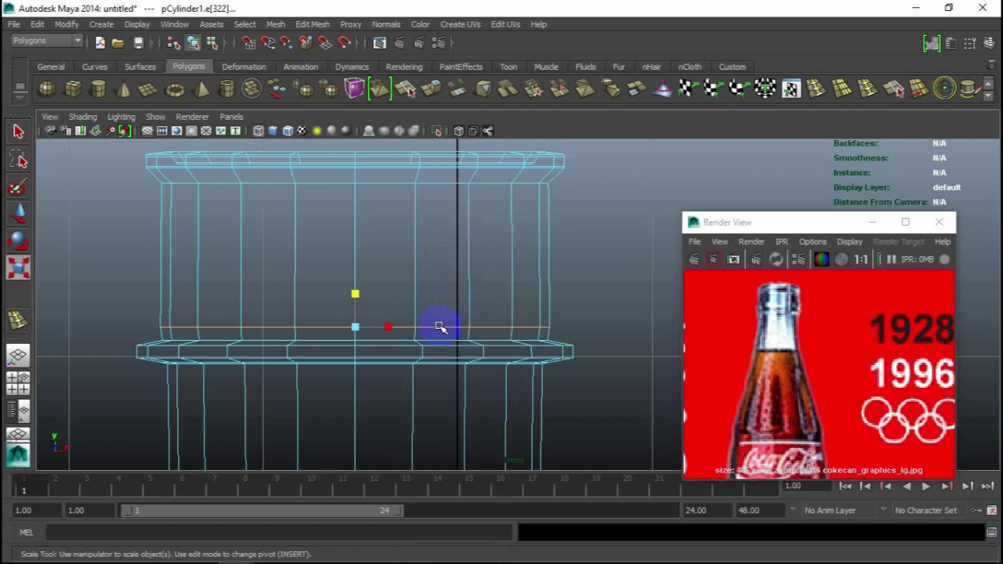
key(ctrl+Delete)
key(w)
key(3)
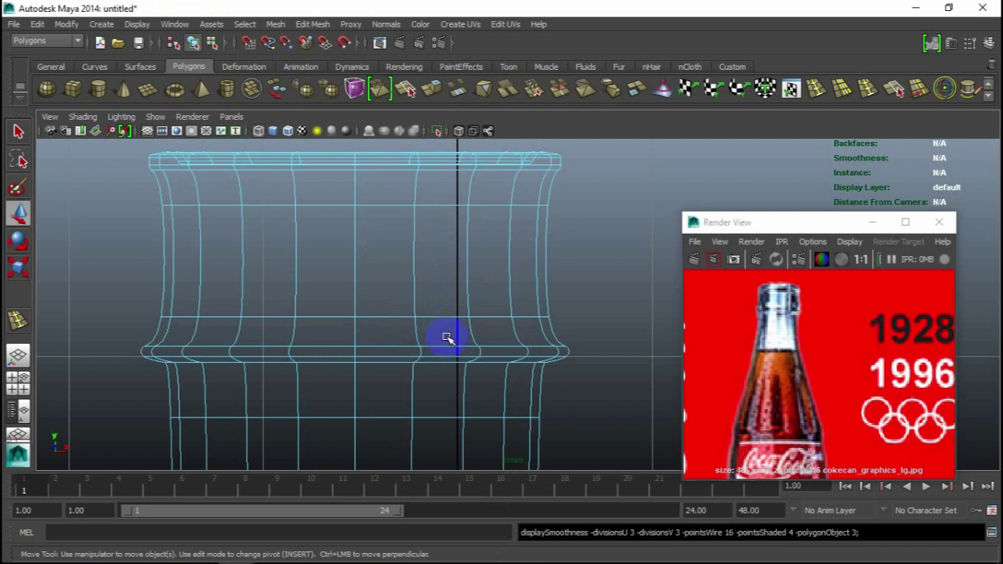
right_click(531, 228)
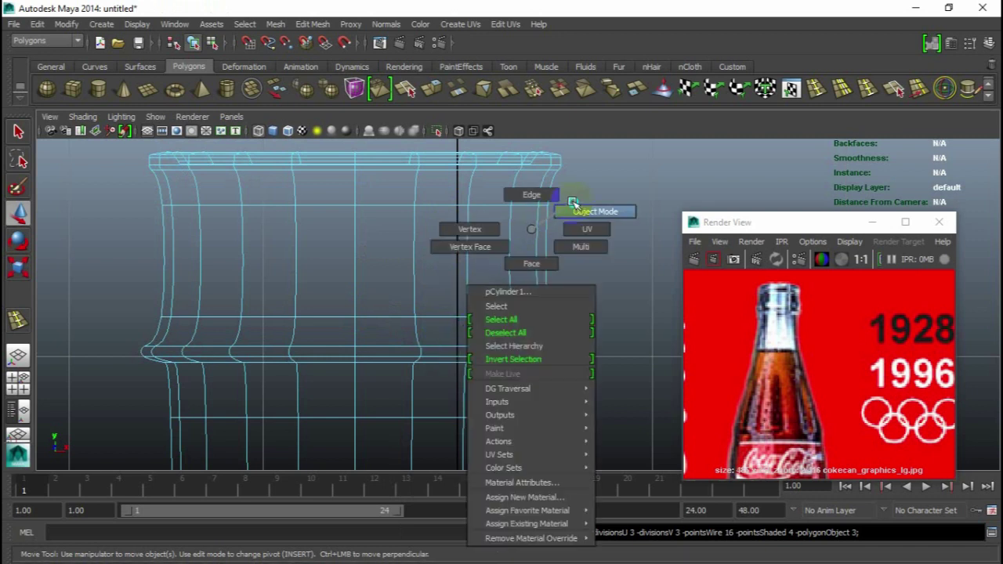
Turn on shaded display and frame the bottle's neck in the perspective view
click(573, 206)
click(529, 224)
key(5)
key(space)
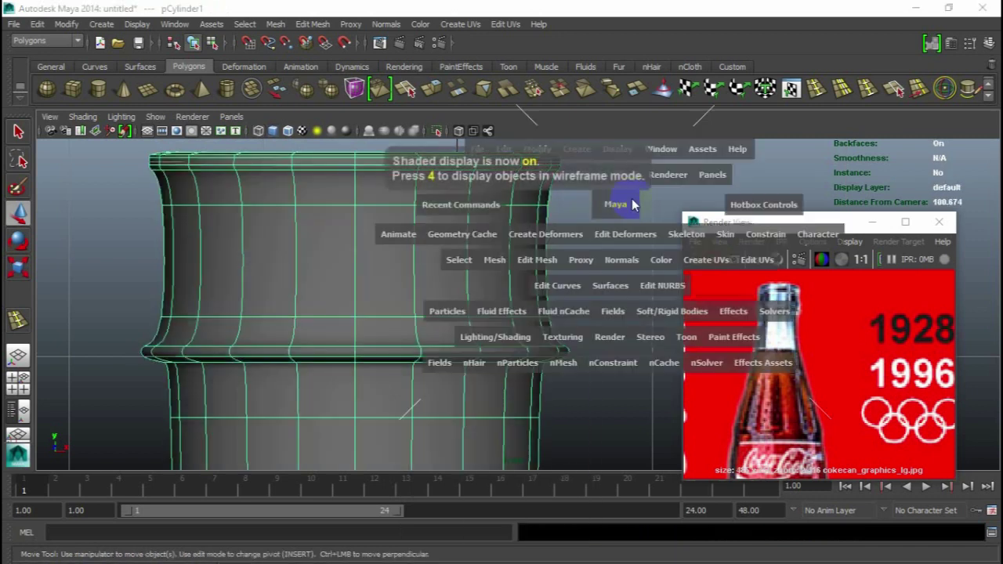
key(space)
right_click(481, 311)
click(539, 209)
mouse_move(540, 208)
alt+mouse_down()
mouse_move(358, 357)
mouse_move(428, 320)
mouse_move(447, 380)
mouse_move(457, 353)
alt+mouse_up()
click(441, 287)
scroll(441, 287, up, 3)
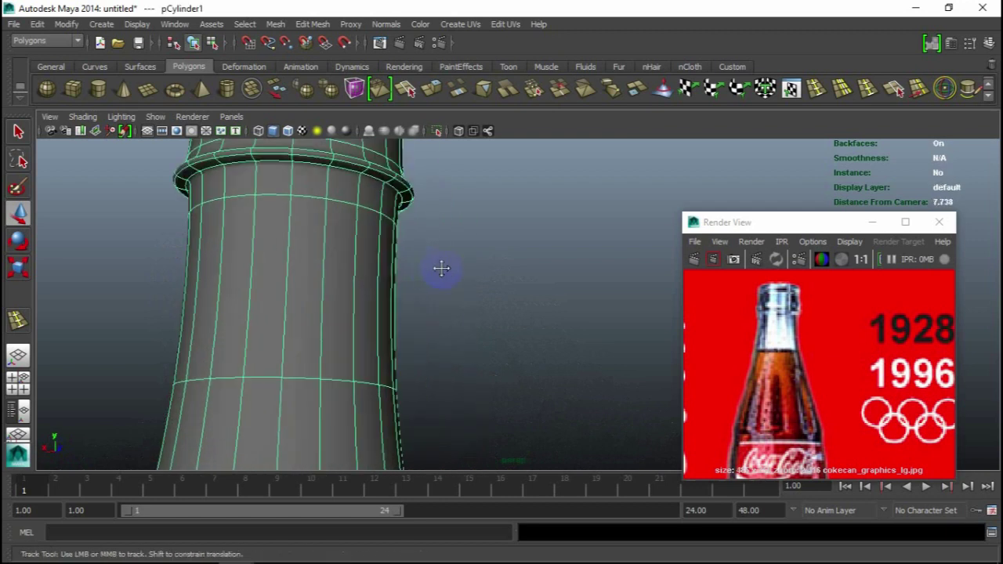
scroll(494, 371, up, 3)
scroll(477, 353, up, 3)
Move the edge loop under the neck ring down to make that ring taller
right_drag(463, 273, 463, 208)
double_click(461, 274)
drag(397, 337, 405, 379)
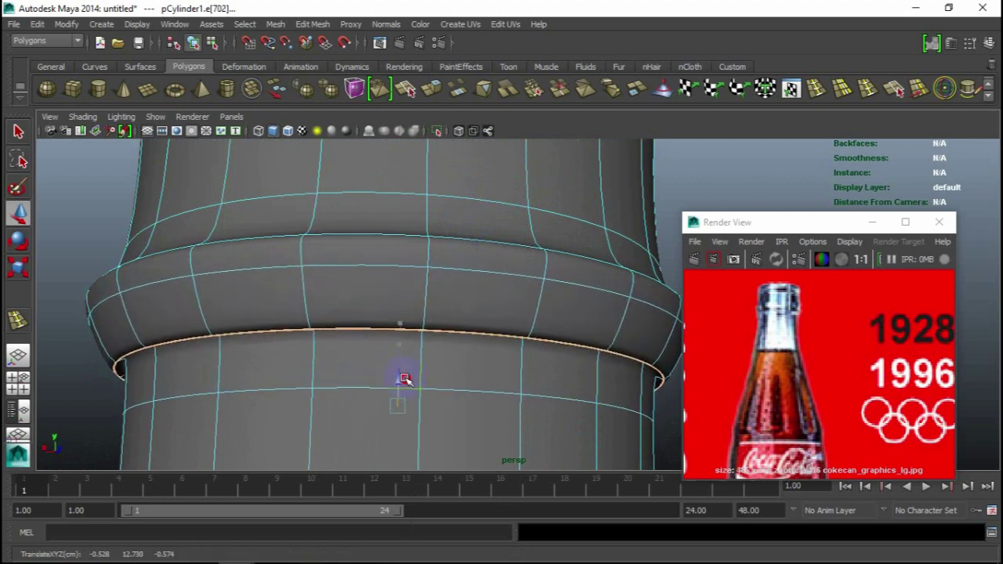
scroll(404, 380, down, 3)
scroll(410, 381, down, 3)
scroll(453, 398, down, 2)
drag(452, 398, 458, 392)
right_drag(477, 243, 548, 216)
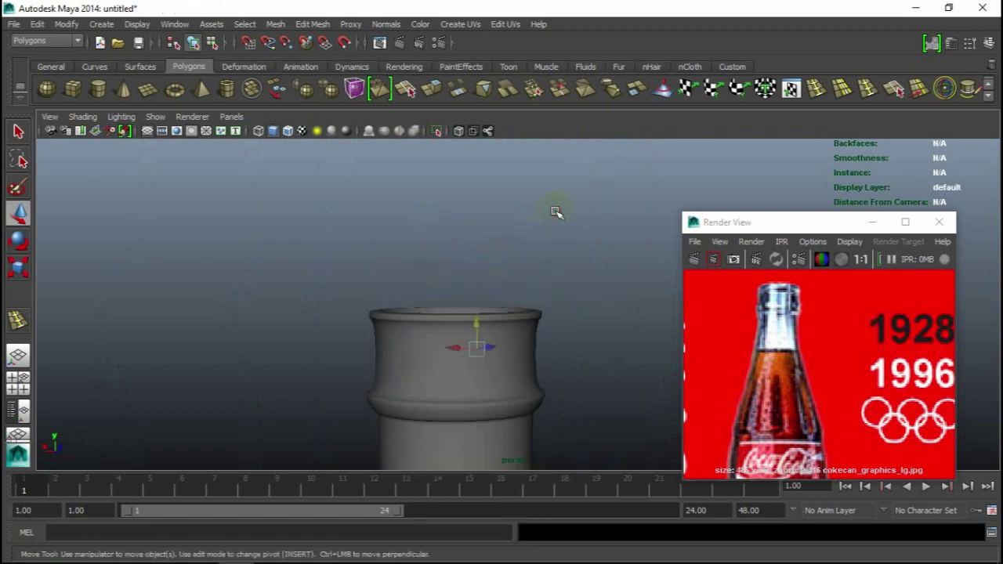
scroll(537, 383, down, 3)
scroll(525, 390, down, 2)
alt+drag(525, 390, 510, 321)
In the front view, widen a vertex ring on the bottle's lower body
click(510, 321)
key(space)
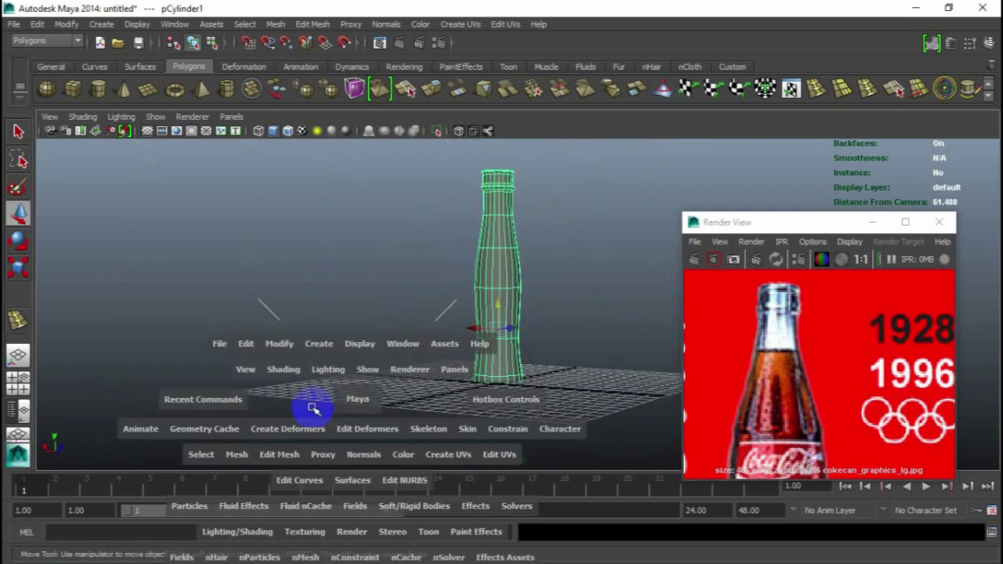
key(space)
alt+middle_drag(437, 368, 447, 302)
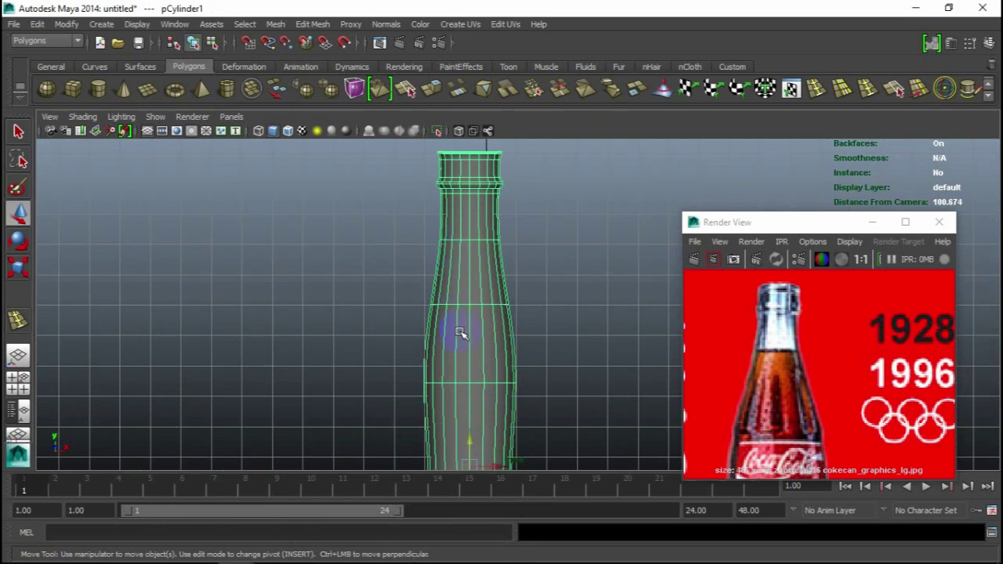
key(1)
right_click(481, 373)
click(423, 242)
drag(538, 375, 416, 404)
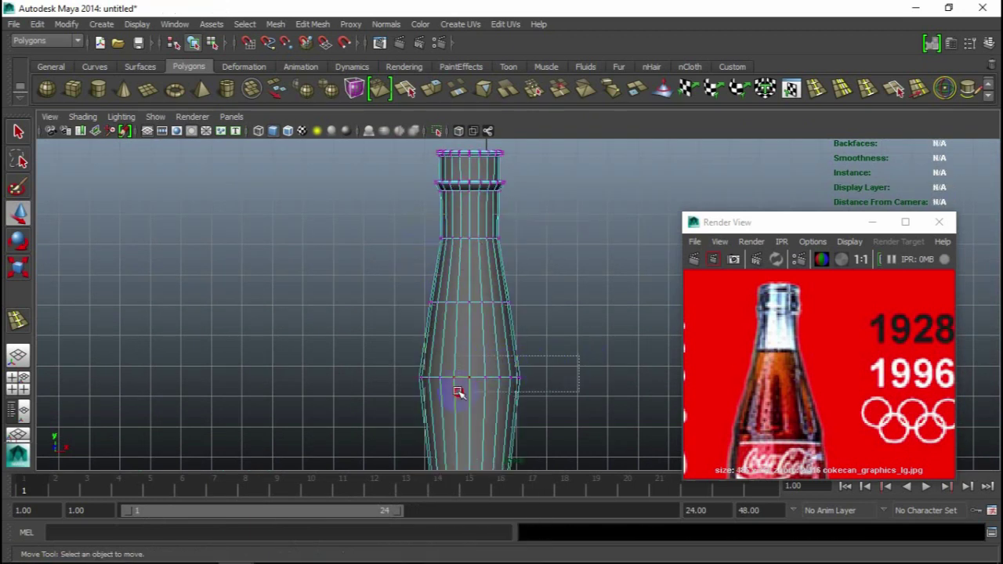
key(r)
drag(470, 380, 480, 376)
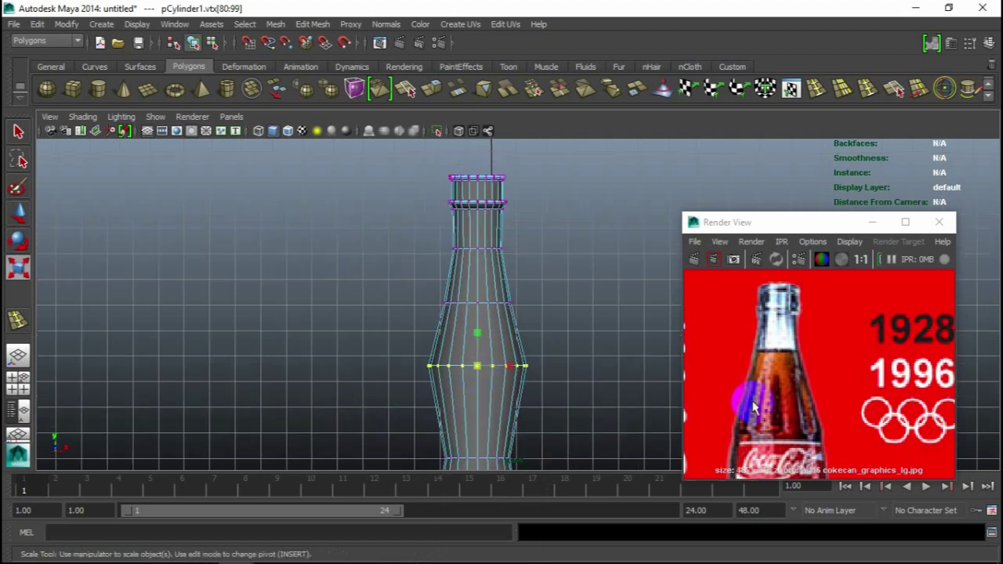
scroll(728, 399, down, 3)
alt+middle_drag(459, 416, 444, 346)
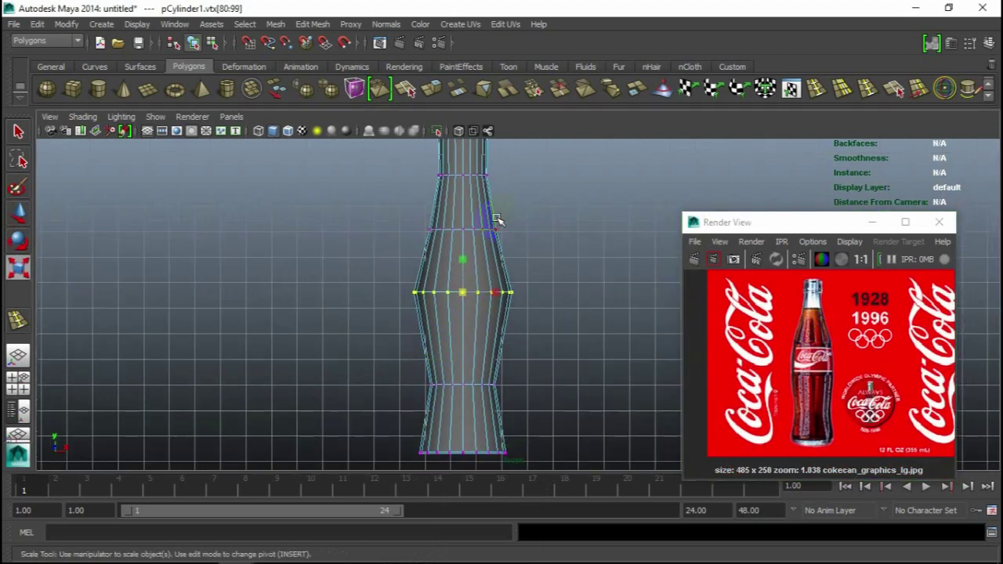
drag(467, 224, 471, 227)
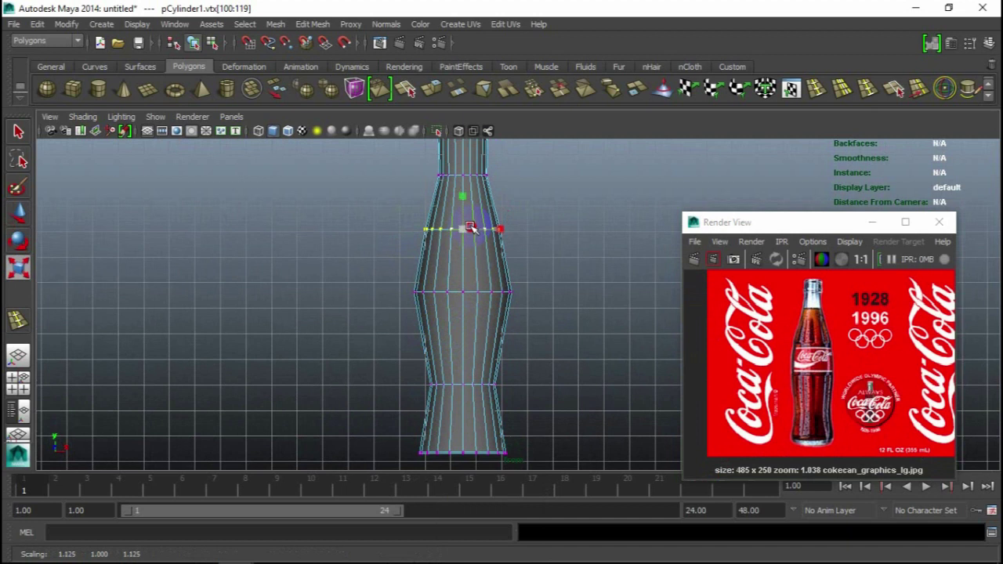
Nudge the widest middle vertex ring down and back up slightly
drag(540, 278, 380, 322)
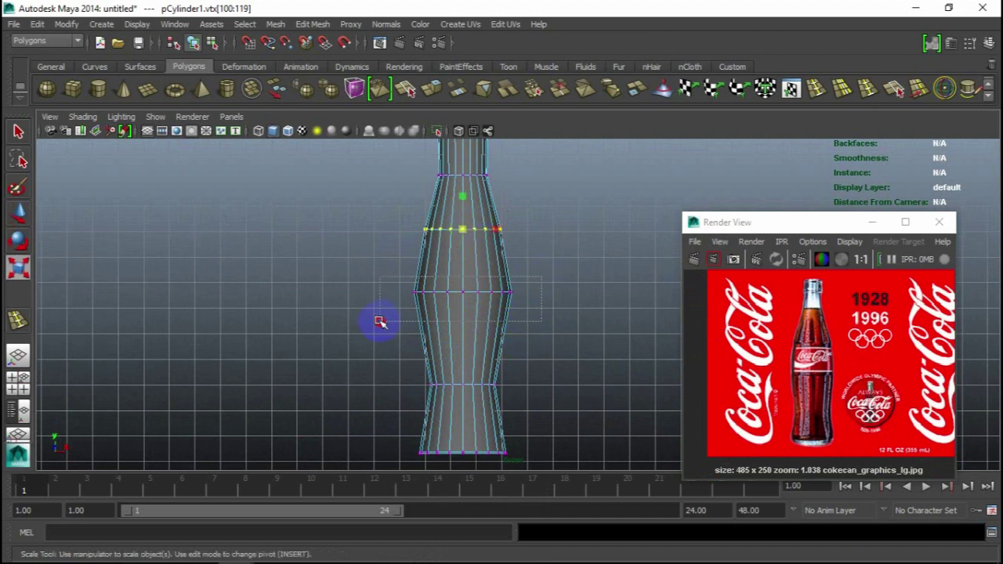
key(w)
drag(469, 273, 464, 278)
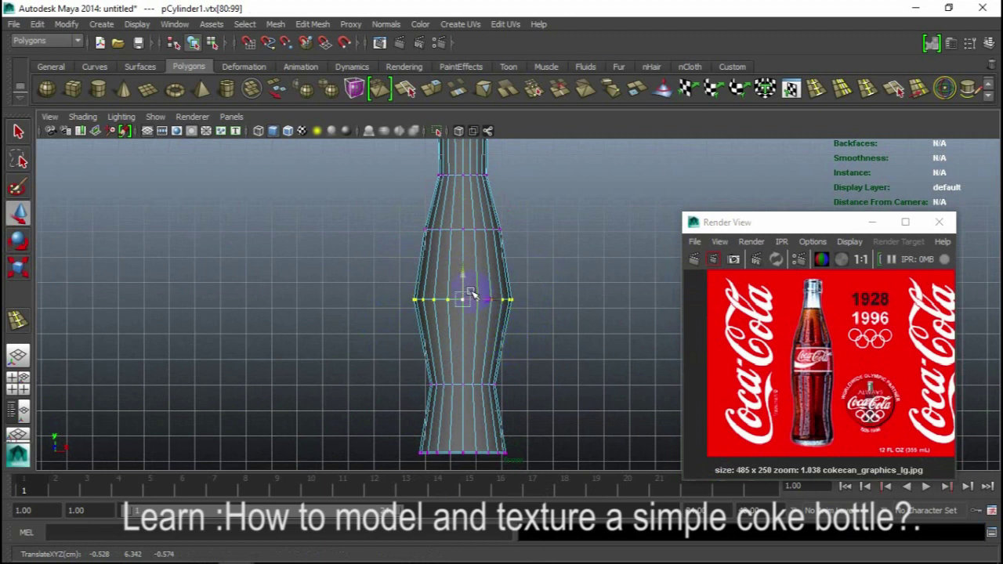
drag(465, 274, 468, 269)
Widen the lower vertex ring and move the bottom ring down to lower the base
drag(515, 369, 403, 400)
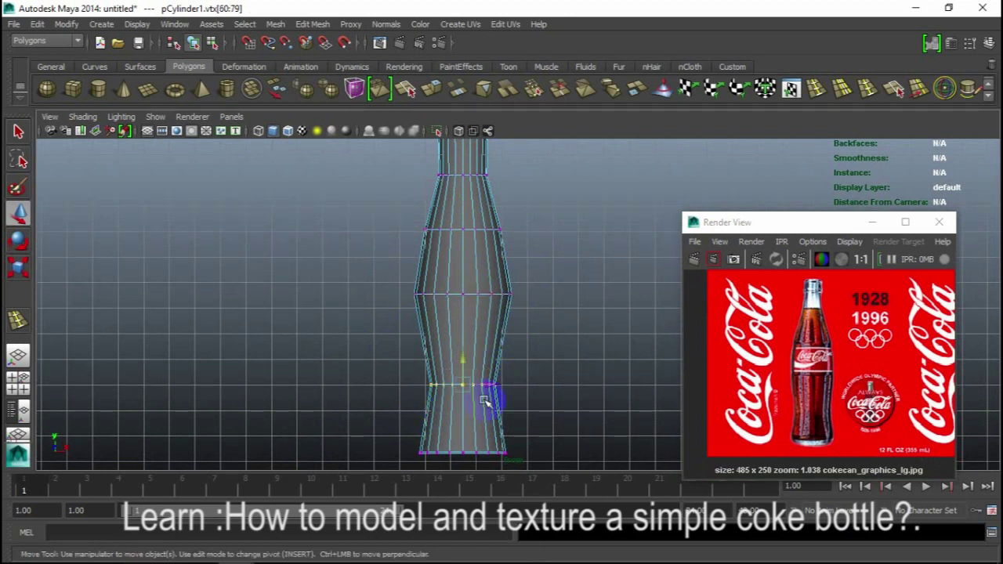
key(r)
drag(460, 384, 474, 383)
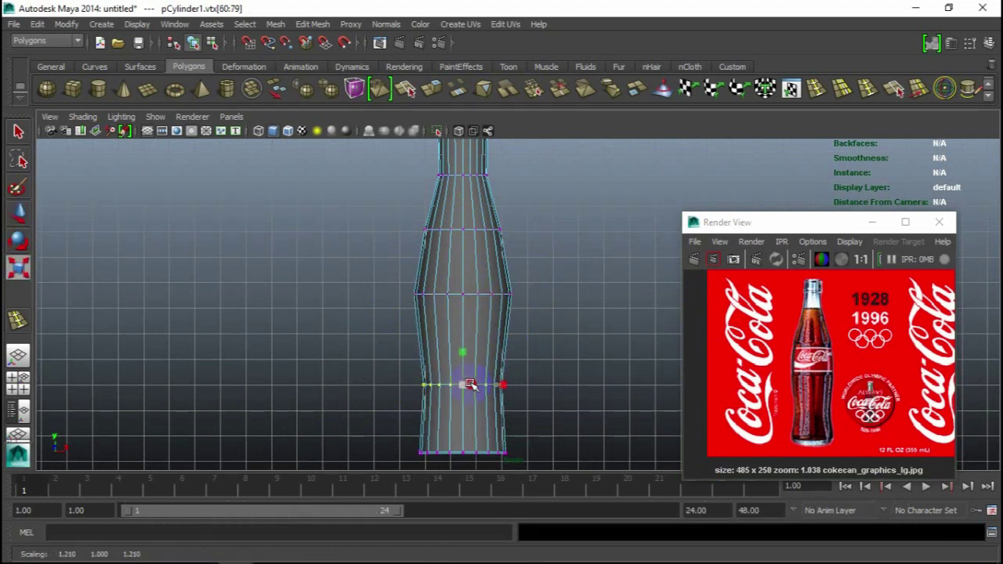
alt+middle_drag(473, 383, 464, 337)
drag(515, 340, 389, 400)
key(w)
drag(447, 340, 446, 350)
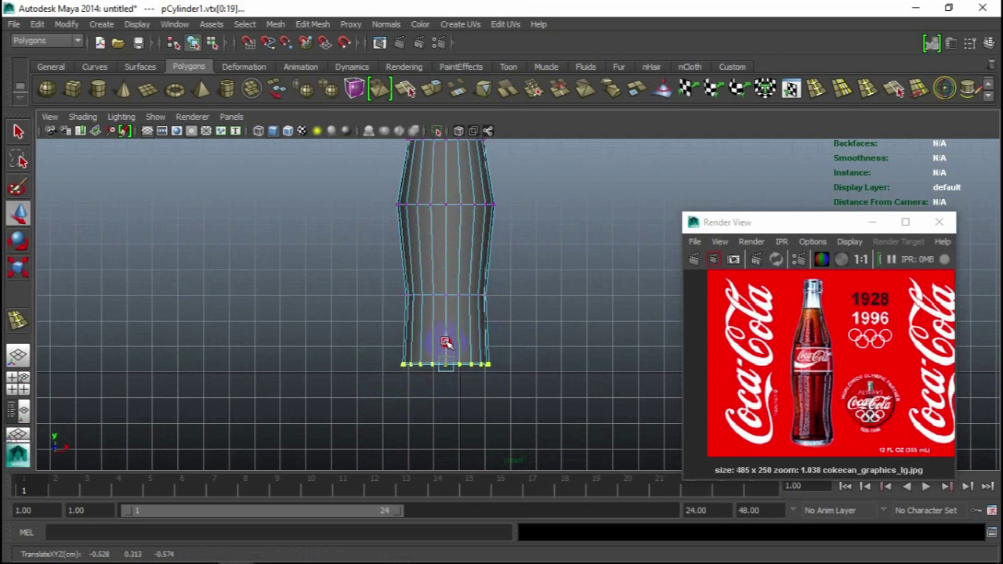
Narrow the lower vertex ring slightly and review the reshaped bottle
drag(519, 282, 392, 310)
key(e)
key(r)
drag(450, 296, 442, 298)
right_drag(444, 294, 457, 334)
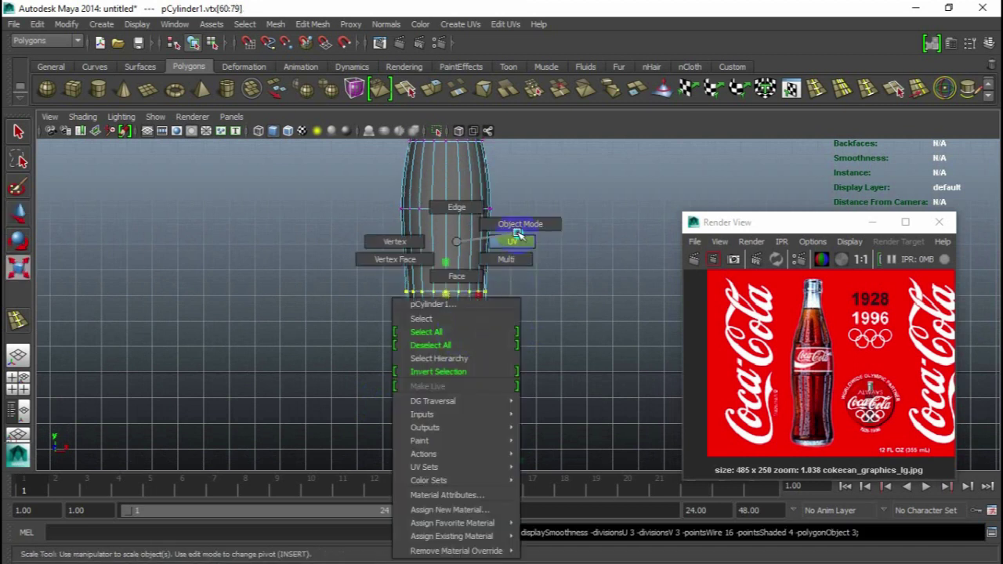
right_drag(517, 234, 519, 228)
alt+drag(519, 228, 541, 314)
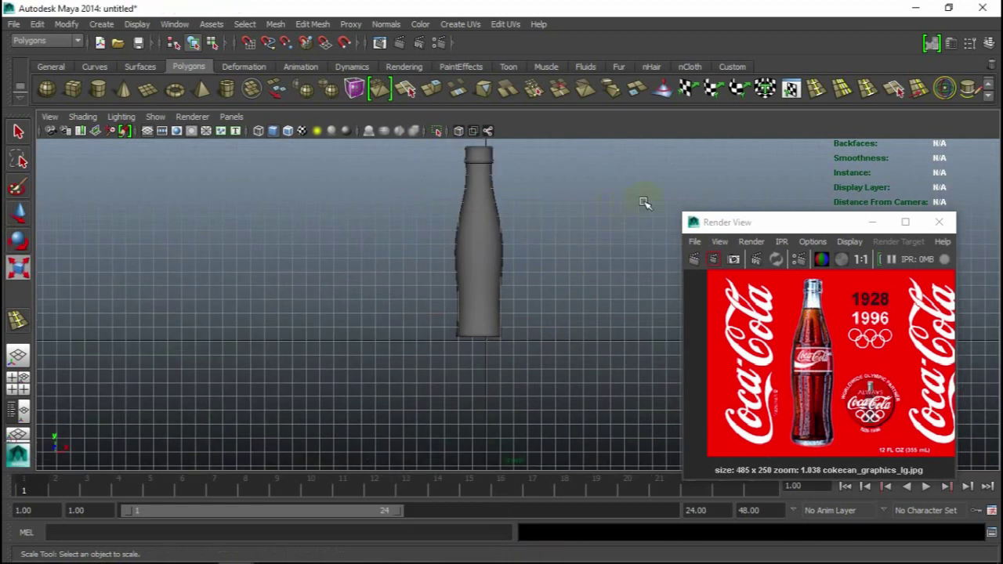
key(space)
key(space)
mouse_move(557, 266)
alt+mouse_down()
mouse_move(486, 258)
mouse_move(477, 246)
mouse_move(410, 298)
mouse_move(517, 240)
mouse_move(398, 298)
alt+mouse_up()
key(space)
key(space)
mouse_move(430, 253)
alt+middle_down()
mouse_move(347, 376)
mouse_move(470, 314)
alt+middle_up()
Scale the top two vertex rings to 0.828 to narrow the neck
right_drag(416, 241, 368, 237)
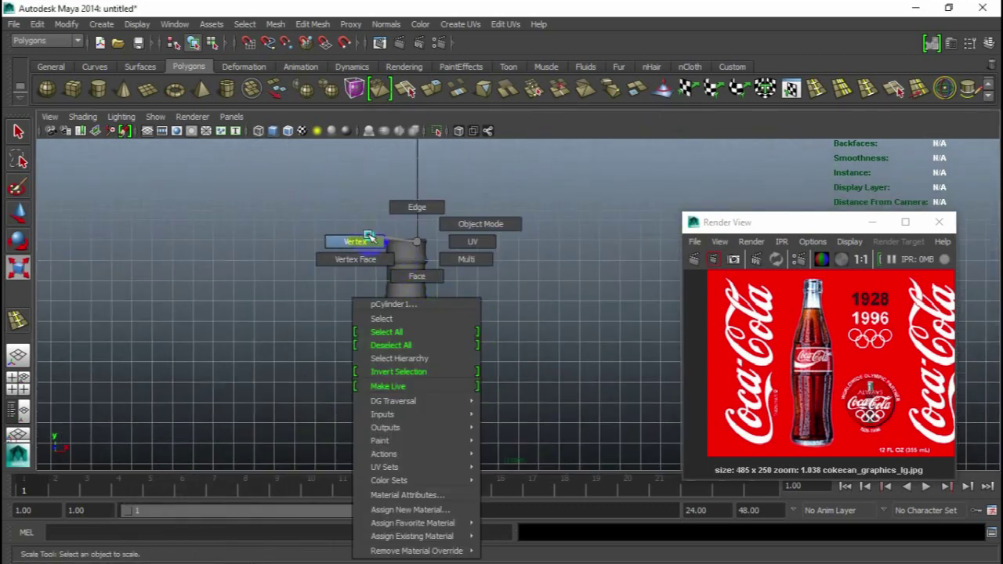
alt+middle_drag(368, 236, 410, 267)
key(ctrl+z)
mouse_move(436, 172)
mouse_down()
mouse_move(295, 271)
mouse_move(270, 267)
mouse_up()
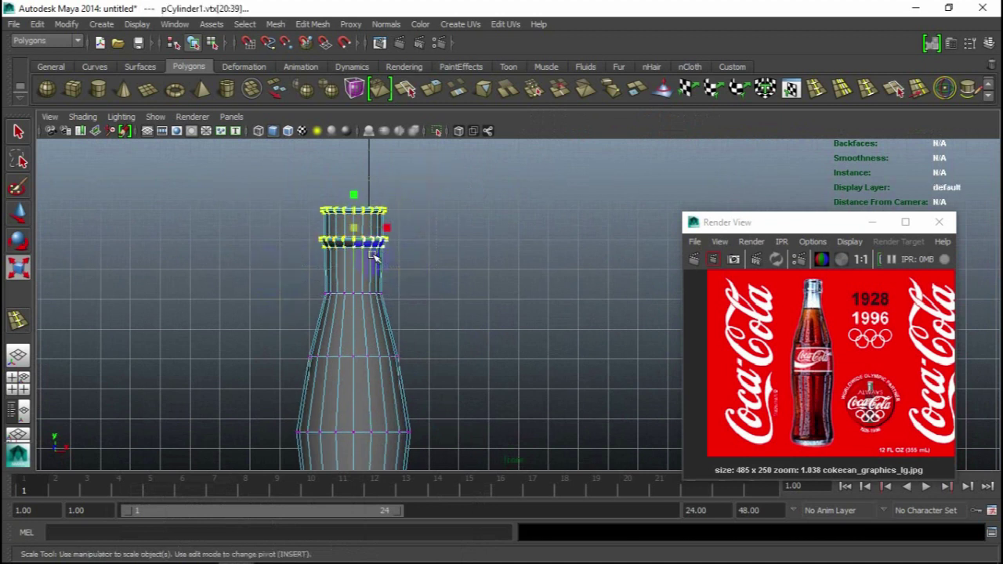
key(2)
key(1)
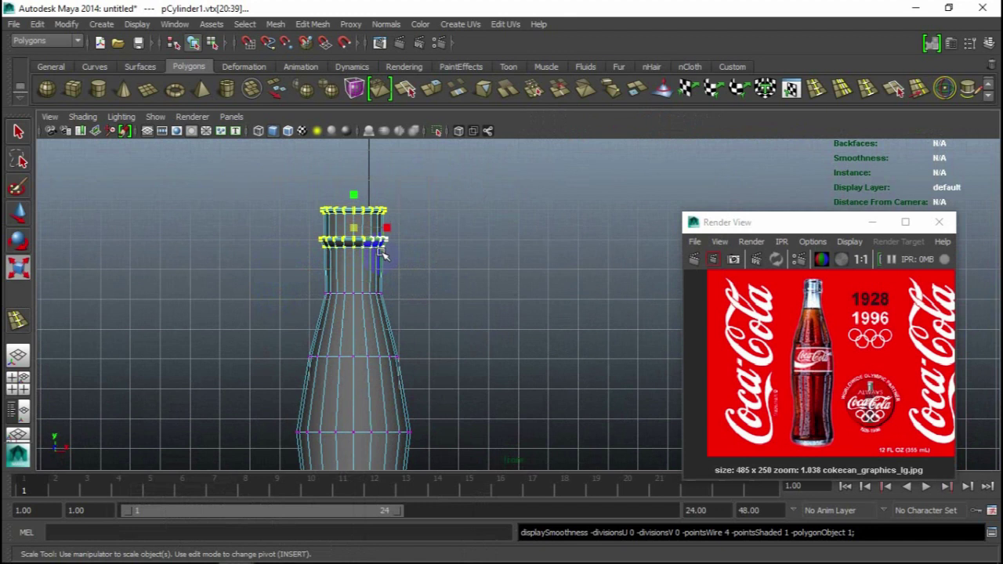
drag(369, 236, 344, 232)
key(3)
Orbit around the smoothed bottle to inspect the new silhouette
right_drag(352, 227, 414, 224)
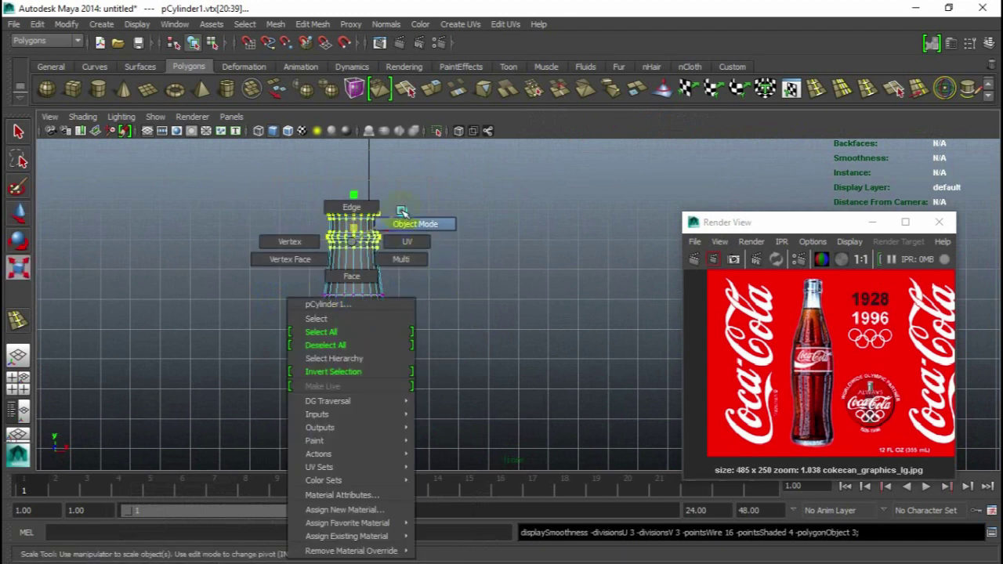
click(622, 168)
key(space)
key(space)
mouse_move(564, 322)
alt+mouse_down()
mouse_move(541, 394)
mouse_move(591, 333)
mouse_move(545, 333)
mouse_move(533, 273)
alt+mouse_up()
key(r)
alt+right_drag(532, 274, 493, 399)
Select the bottle, turn off smooth preview and orbit in on its bottom cap
alt+drag(493, 399, 445, 310)
click(445, 311)
scroll(420, 405, up, 5)
key(1)
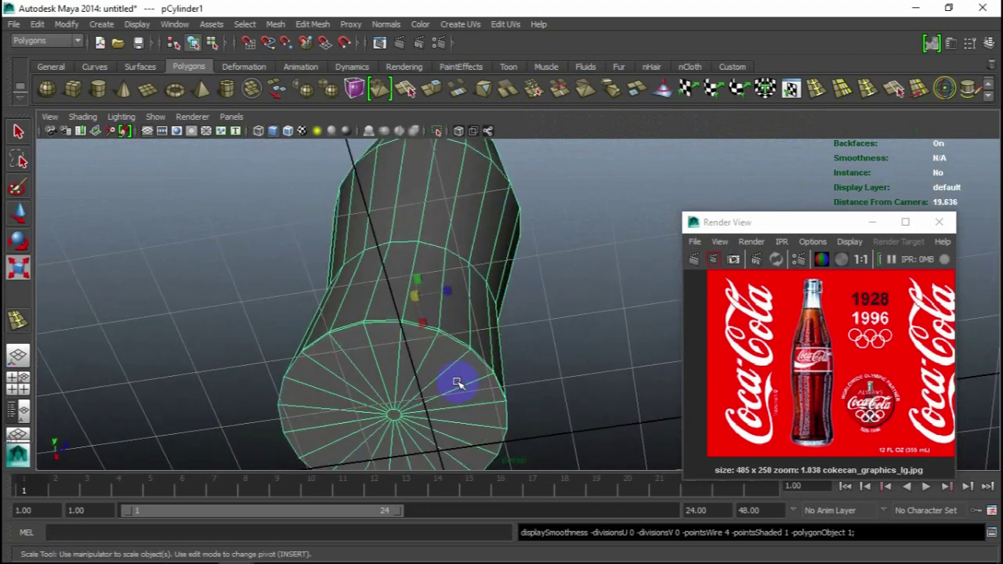
right_drag(457, 383, 369, 238)
mouse_move(432, 414)
alt+mouse_down()
mouse_move(495, 314)
mouse_move(391, 365)
mouse_move(522, 369)
alt+mouse_up()
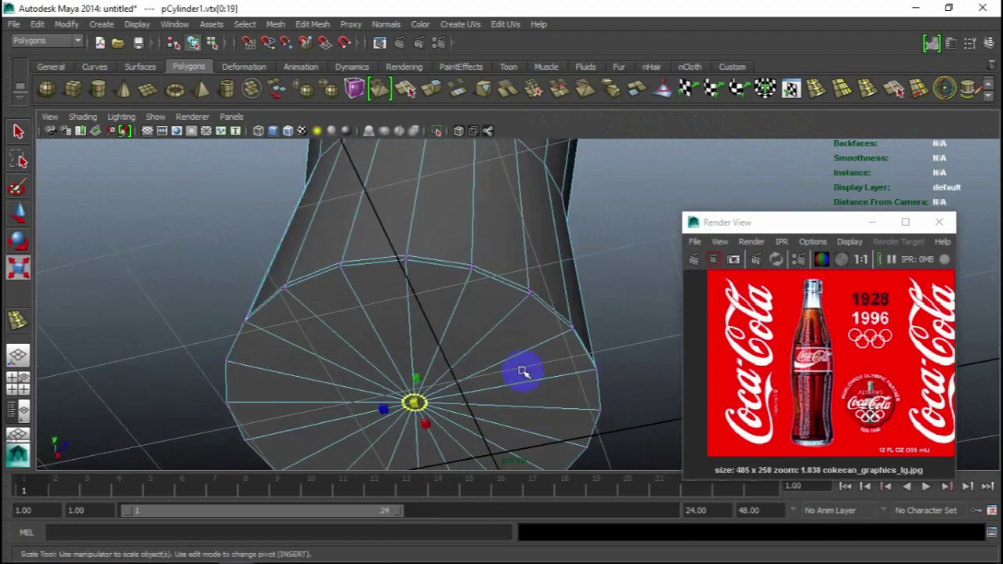
Insert an edge loop around the bottom cap with the Insert Edge Loop Tool
click(817, 92)
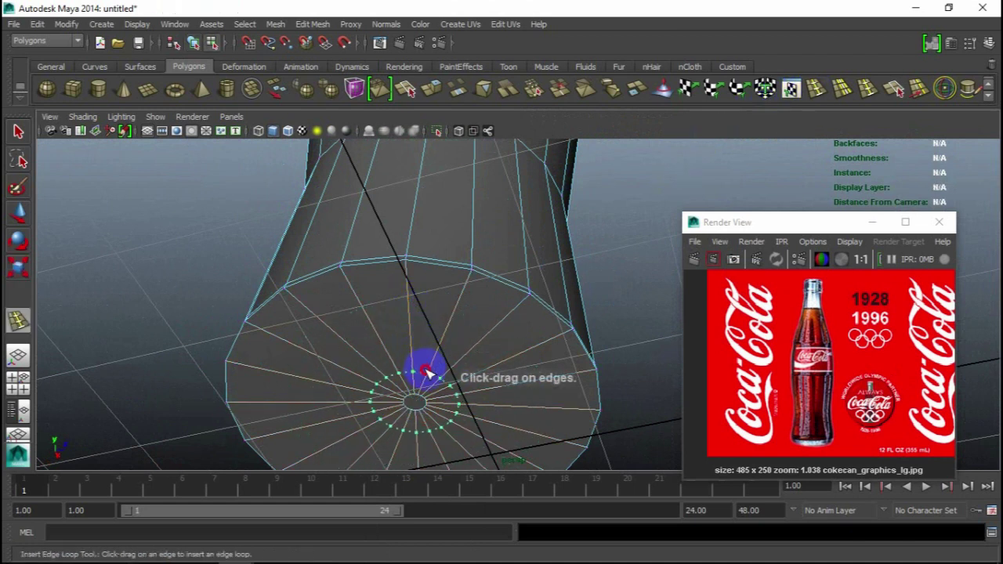
click(408, 313)
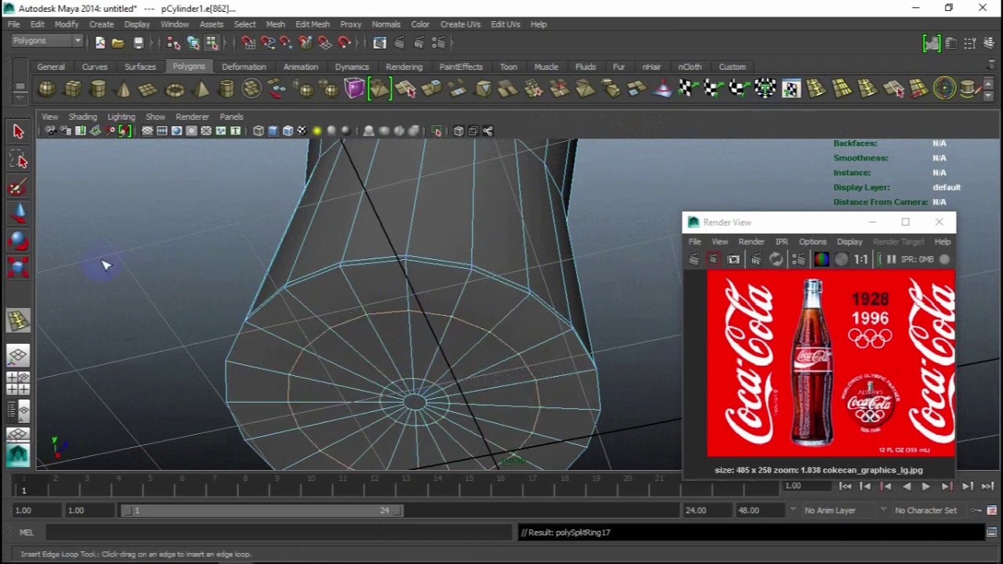
click(19, 212)
mouse_move(458, 241)
right_down()
mouse_move(459, 384)
mouse_move(392, 232)
right_up()
alt+drag(458, 407, 497, 196)
mouse_move(390, 276)
alt+mouse_down()
mouse_move(537, 258)
mouse_move(474, 436)
mouse_move(454, 465)
mouse_move(392, 350)
mouse_move(287, 420)
alt+mouse_up()
key(space)
key(space)
Frame the bottle's base in the front view, then orbit to a side view
alt+right_drag(403, 384, 409, 337)
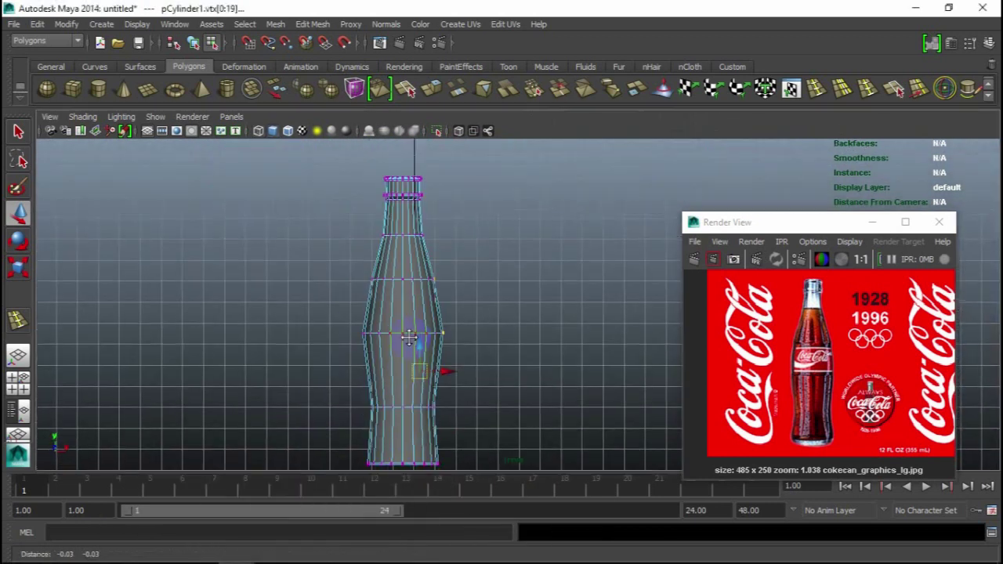
alt+middle_drag(409, 337, 532, 149)
mouse_move(551, 389)
mouse_down()
mouse_move(313, 392)
mouse_move(243, 403)
mouse_move(212, 418)
mouse_move(207, 440)
mouse_up()
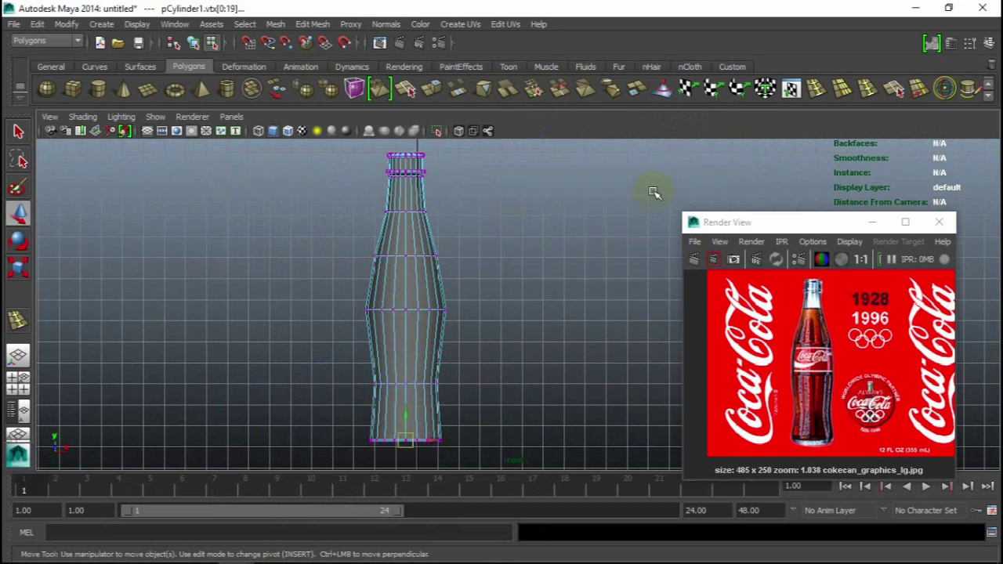
key(space)
key(space)
alt+drag(522, 264, 523, 292)
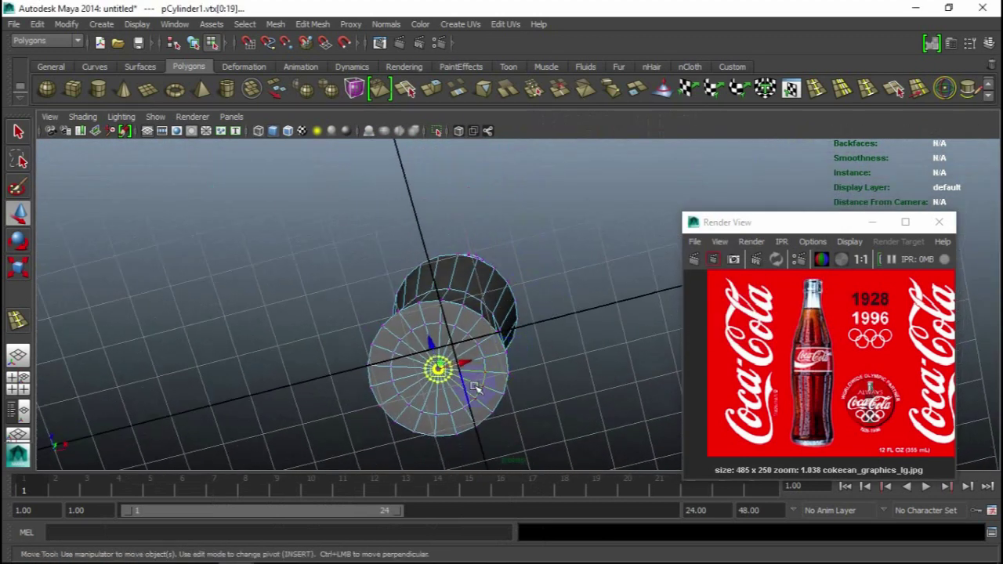
key(r)
click(556, 339)
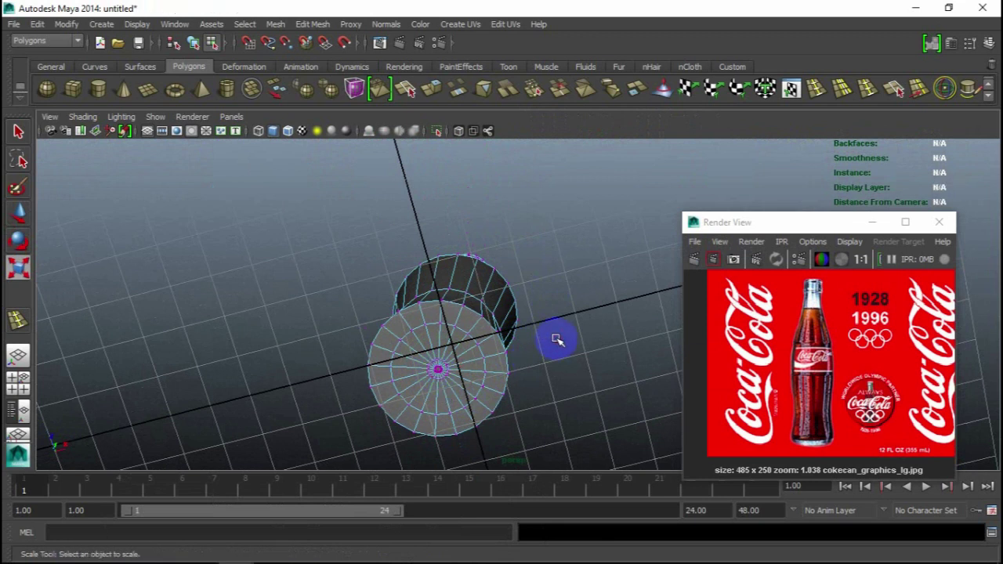
right_drag(481, 336, 541, 223)
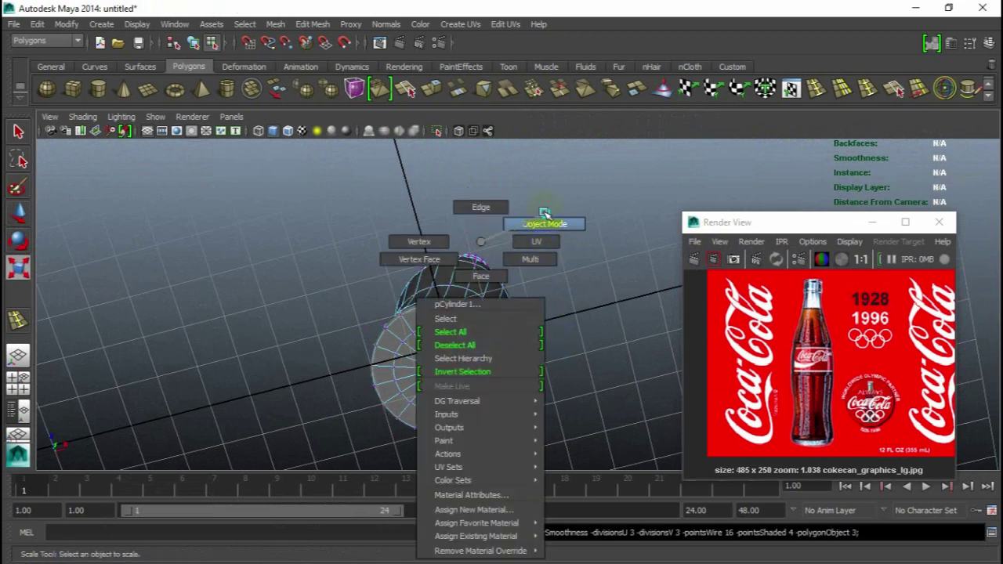
mouse_move(588, 265)
alt+mouse_down()
mouse_move(555, 362)
mouse_move(512, 355)
mouse_move(476, 436)
mouse_move(470, 352)
alt+mouse_up()
click(476, 436)
Select the centre vertices of the bottle's base
right_drag(467, 301, 437, 235)
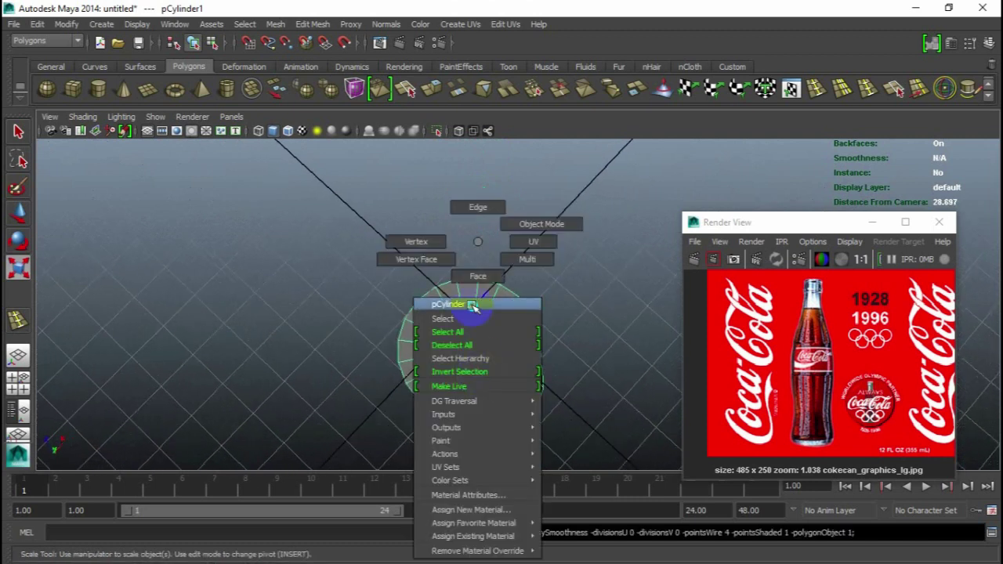
click(470, 347)
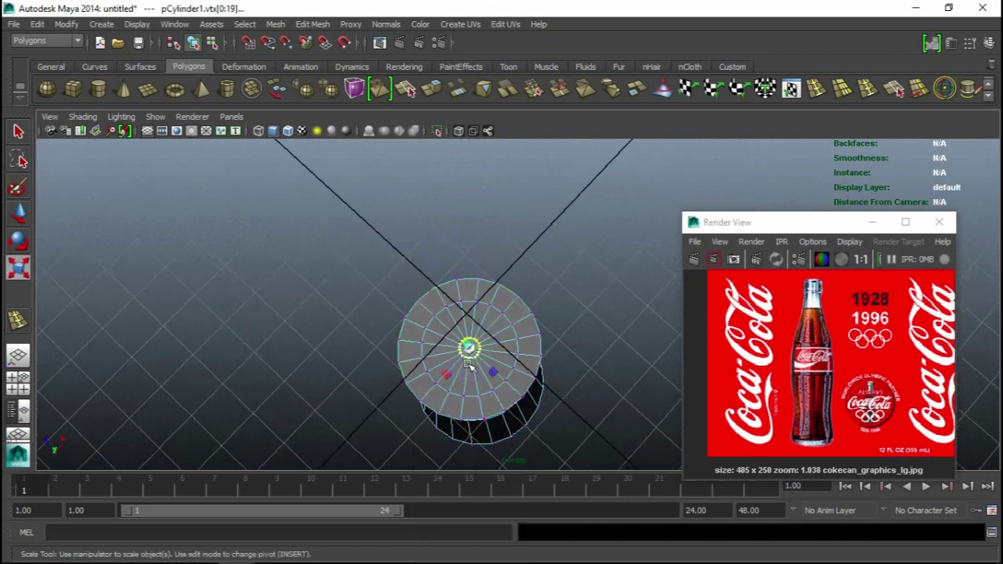
scroll(470, 352, up, 3)
click(479, 355)
drag(439, 375, 407, 415)
Pull the base's centre vertices up into the bottle for an inward dome
key(space)
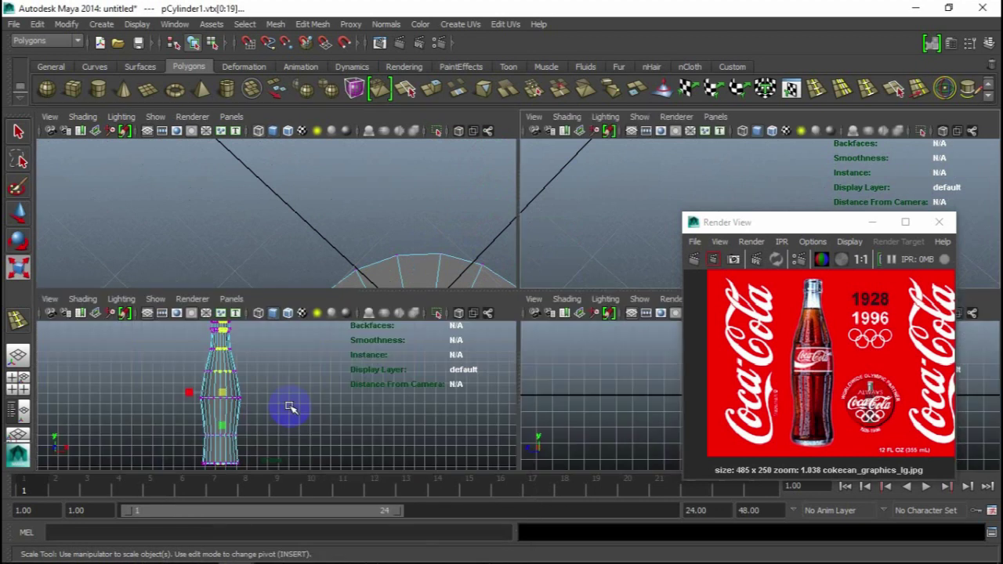
key(space)
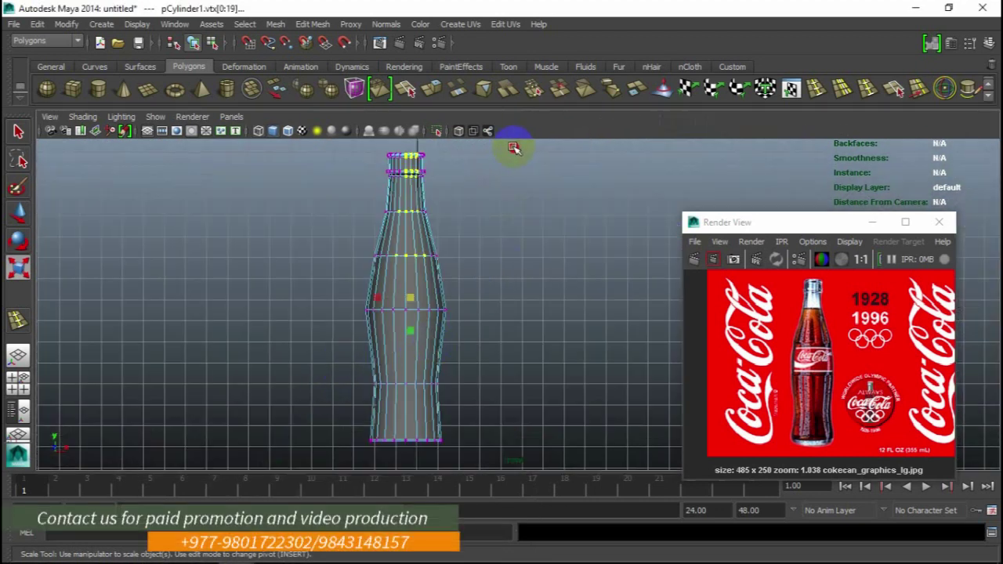
key(space)
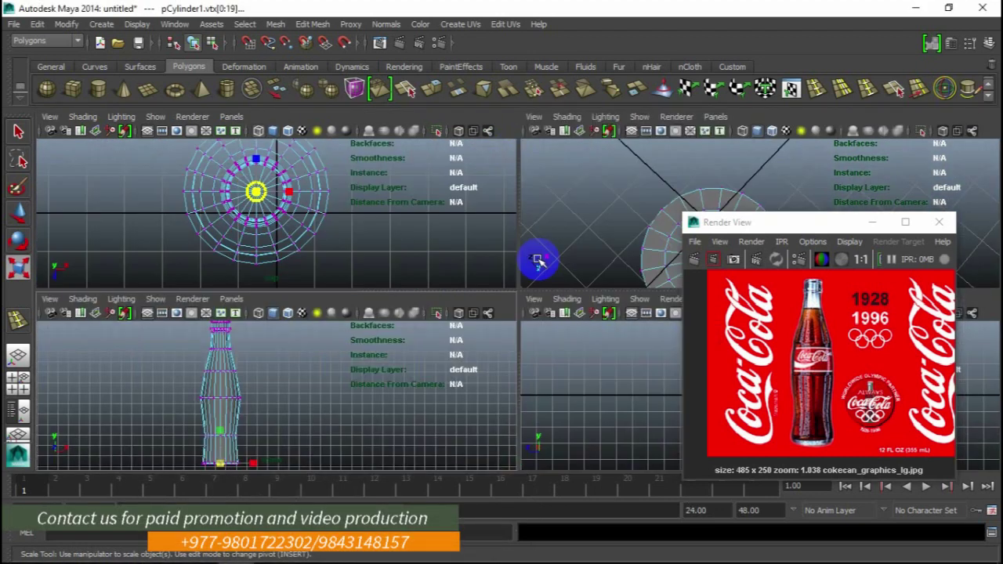
key(space)
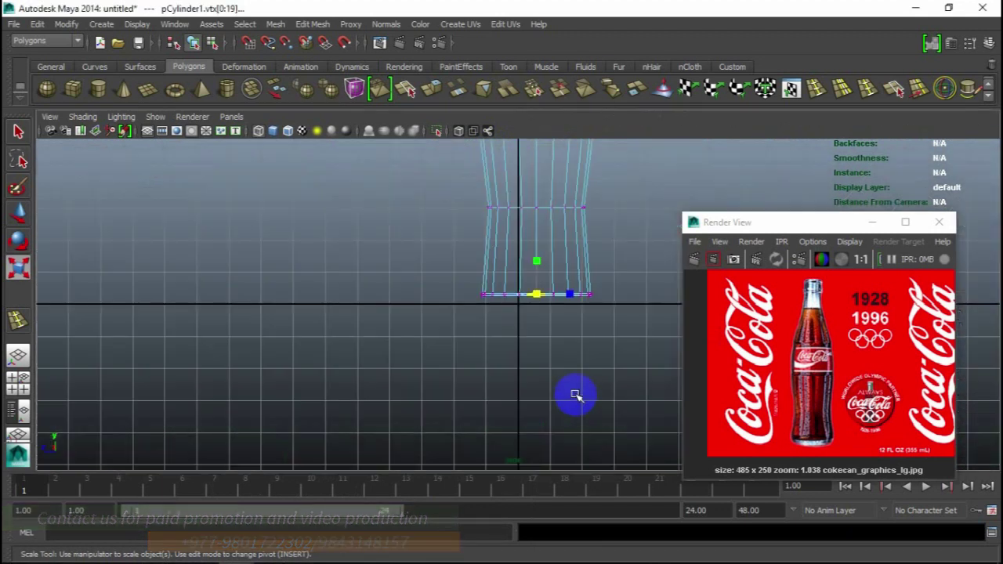
drag(821, 217, 847, 214)
alt+middle_drag(595, 286, 454, 365)
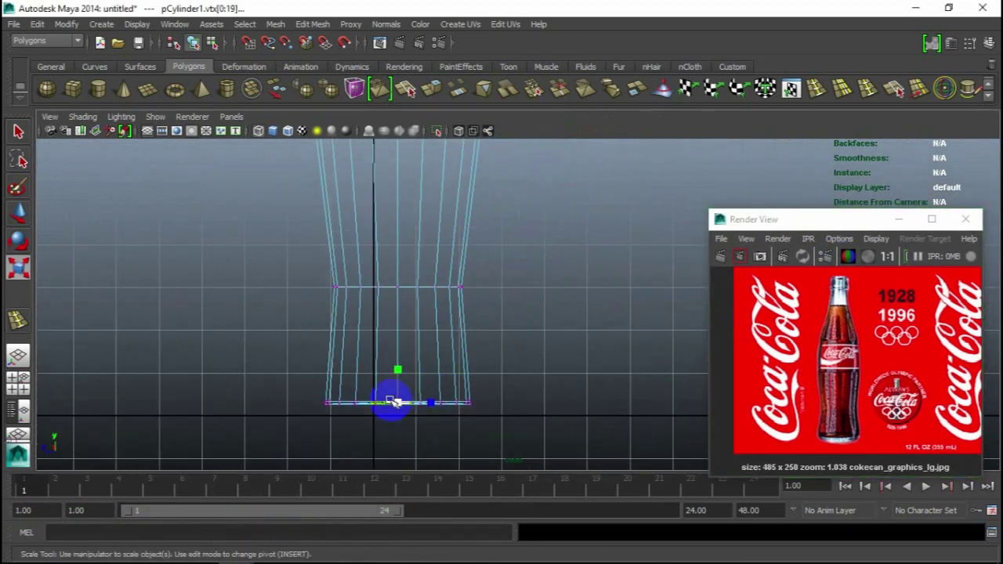
key(w)
drag(392, 403, 396, 360)
key(3)
right_drag(447, 239, 526, 197)
Orbit the large perspective view around the bottle to inspect its underside and sides
key(space)
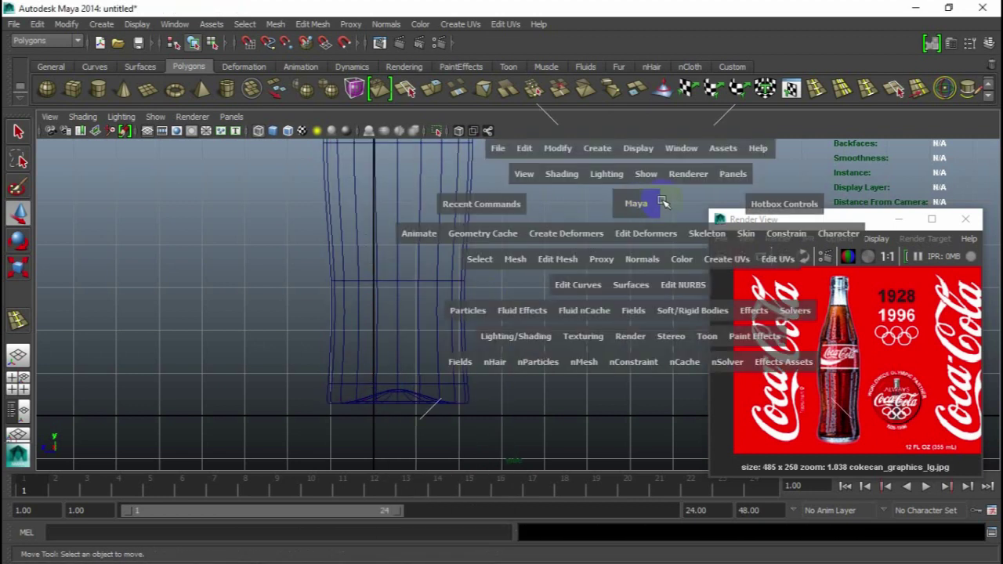
alt+drag(487, 356, 481, 392)
alt+right_drag(481, 391, 474, 352)
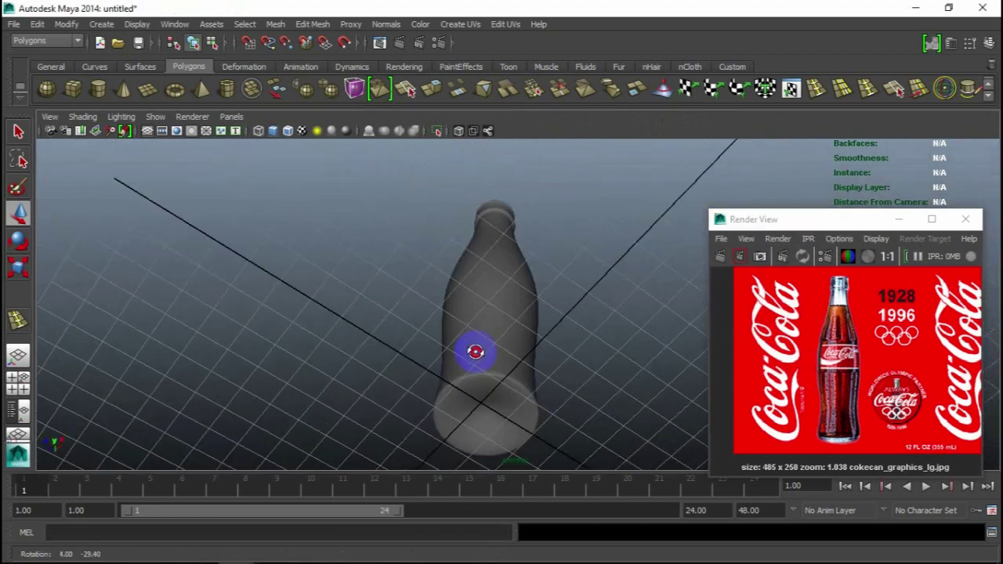
alt+drag(474, 352, 431, 362)
mouse_move(431, 362)
alt+right_down()
mouse_move(443, 392)
mouse_move(515, 421)
alt+right_up()
key(space)
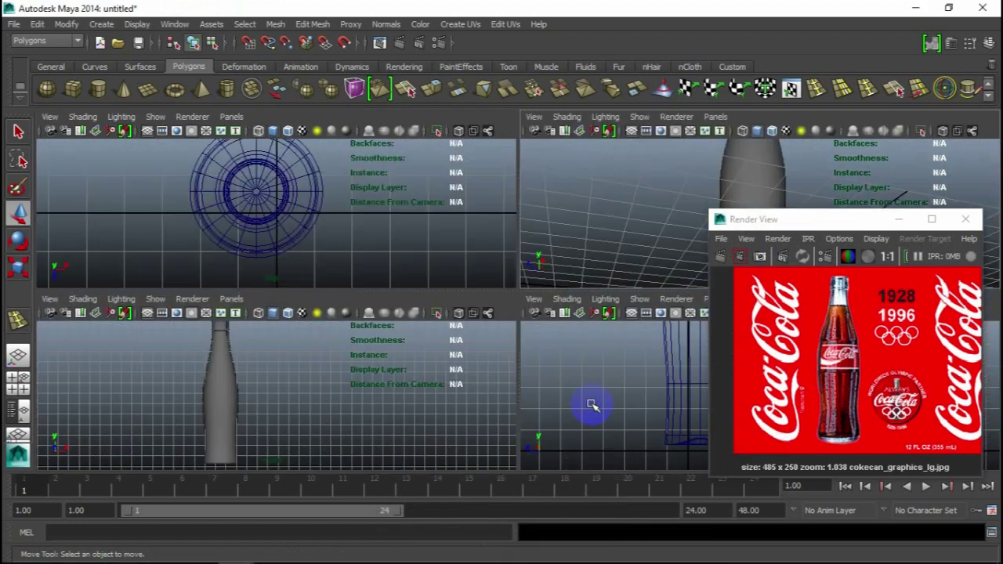
In the enlarged front view, select the bottle and box-select vertices near its base
key(space)
alt+right_drag(433, 410, 457, 352)
click(410, 365)
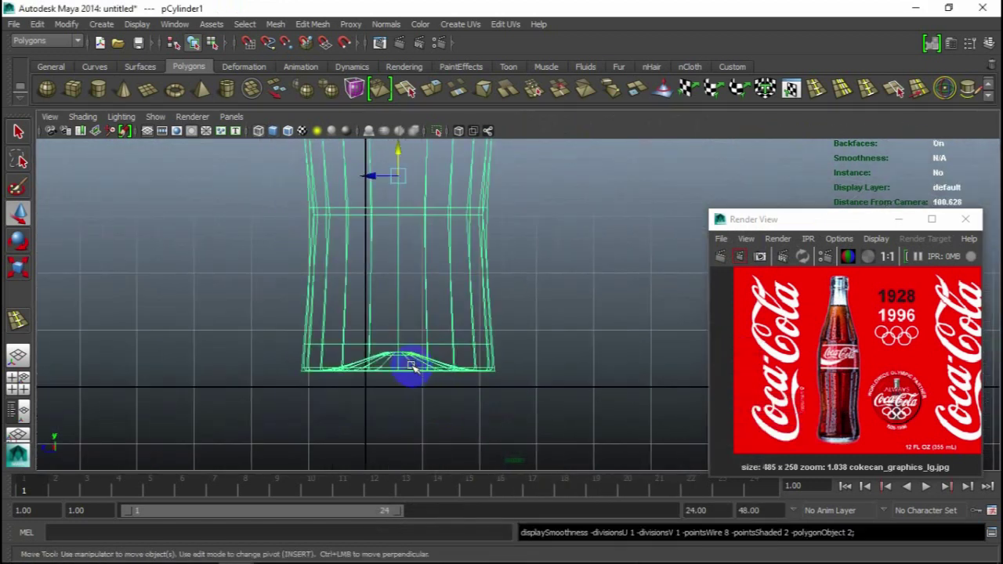
right_drag(405, 274, 352, 262)
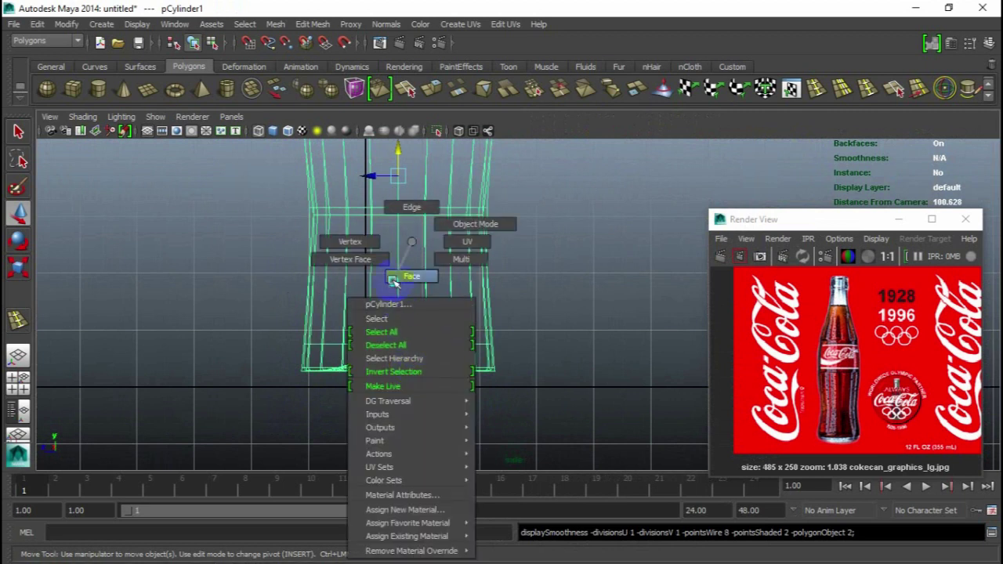
mouse_move(440, 338)
mouse_down()
mouse_move(403, 353)
mouse_move(430, 352)
mouse_move(396, 331)
mouse_up()
Clear the vertex selection and turn off smooth preview to show the low-poly cage
key(space)
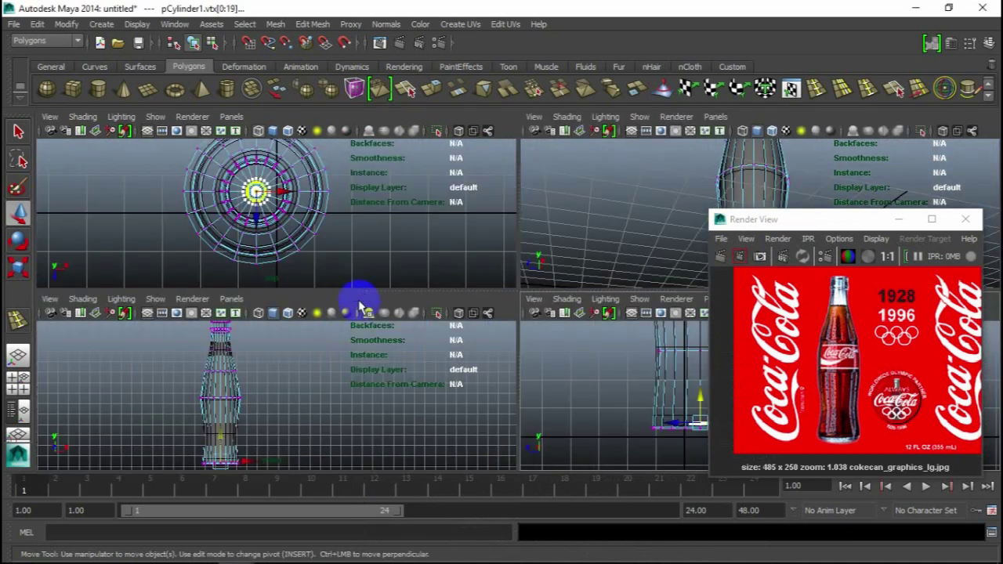
key(space)
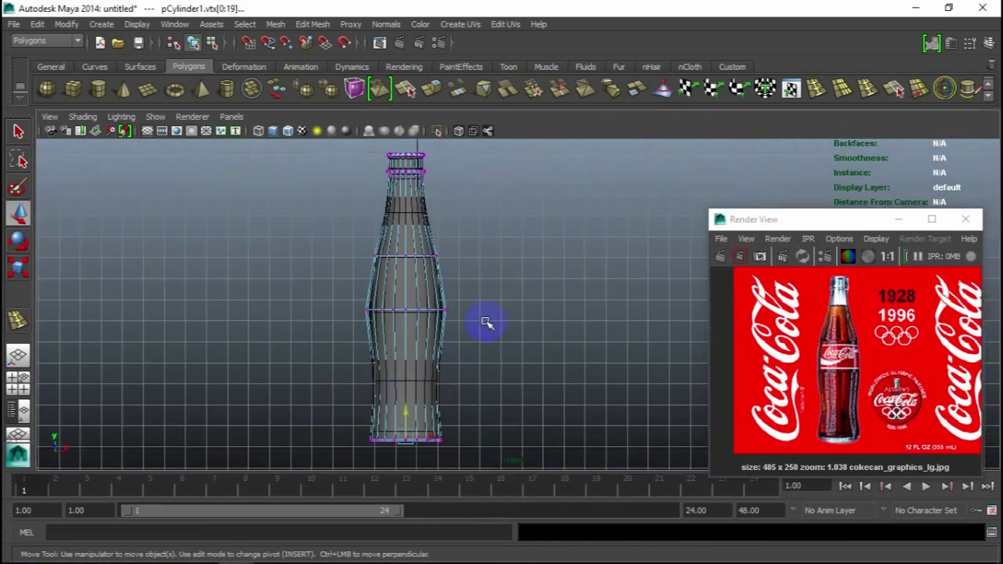
click(486, 322)
key(1)
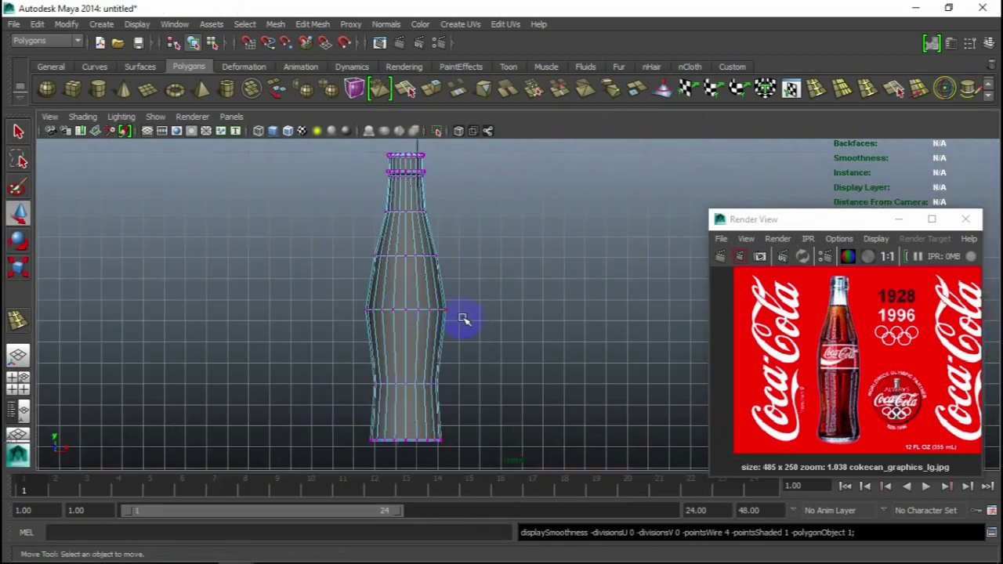
click(859, 424)
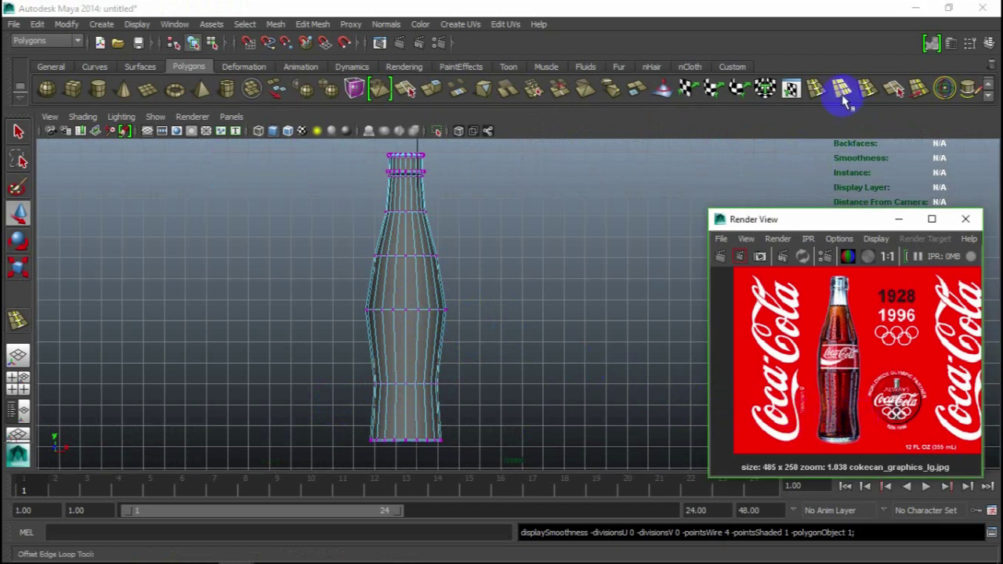
Insert an edge loop at the bottle's widest point and preview it smoothed
click(817, 90)
scroll(445, 346, up, 3)
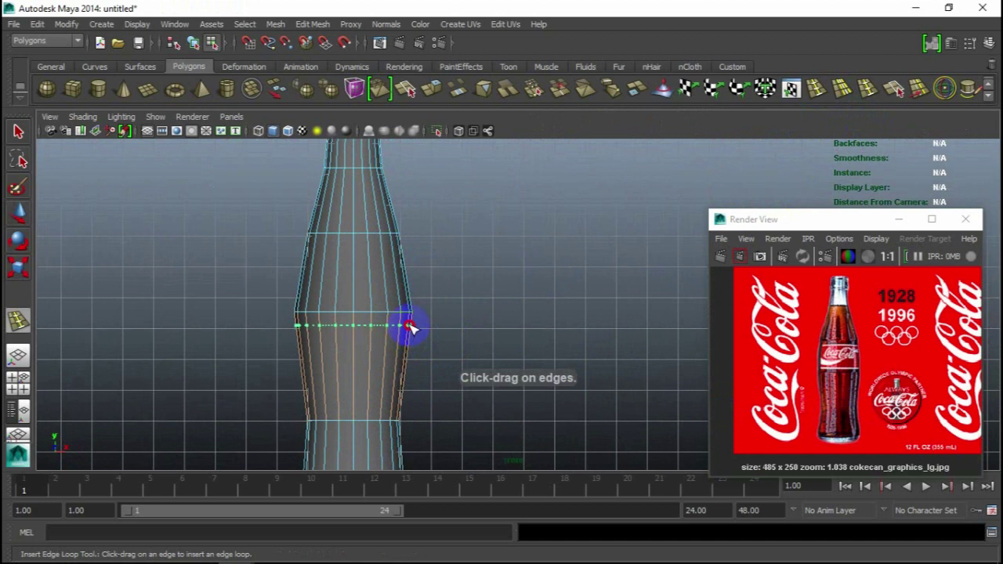
click(410, 323)
key(3)
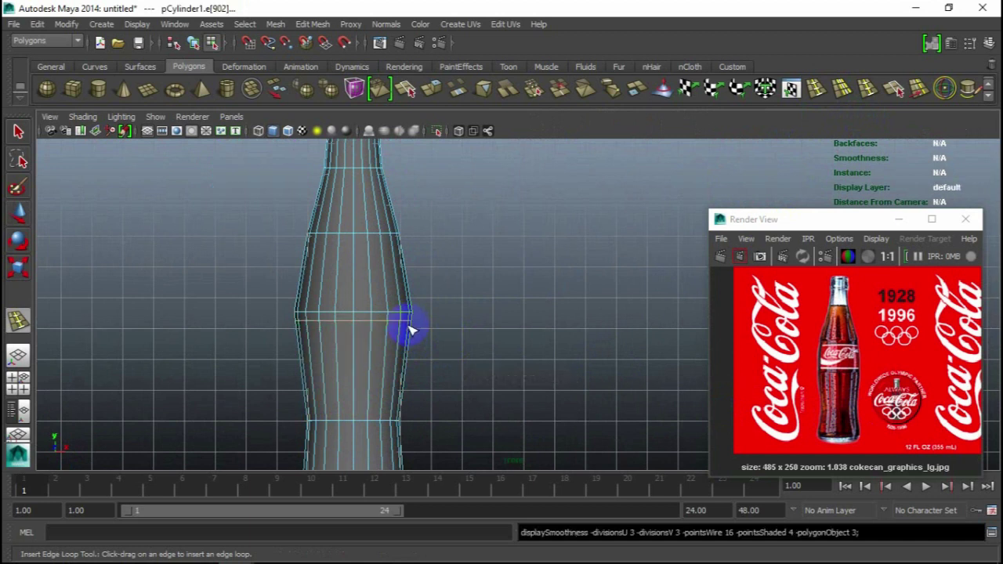
right_drag(409, 329, 471, 218)
Orbit the perspective view to check the bottle's new shape, then enlarge the side view
key(space)
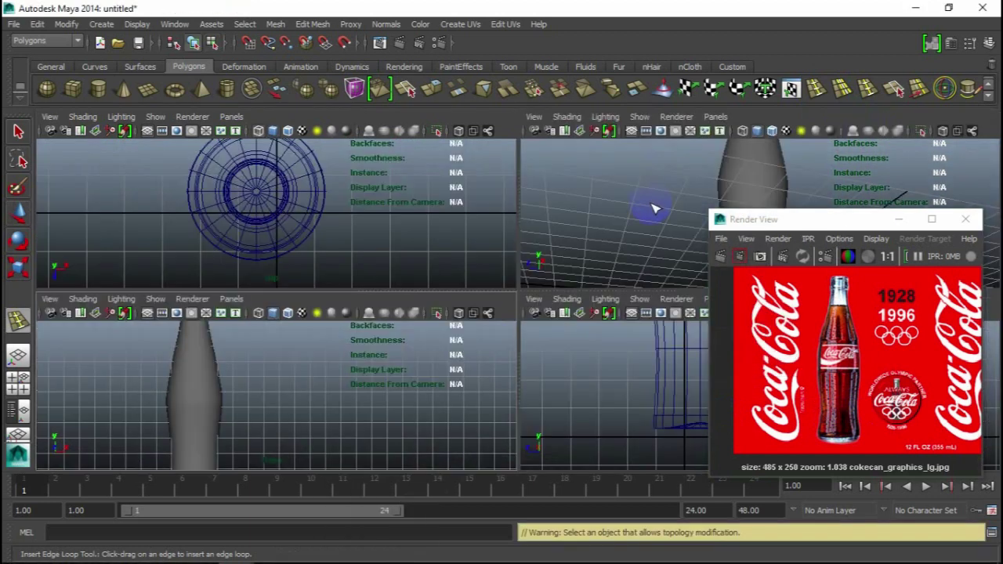
key(space)
mouse_move(604, 230)
alt+mouse_down()
mouse_move(510, 301)
mouse_move(488, 369)
mouse_move(506, 365)
alt+mouse_up()
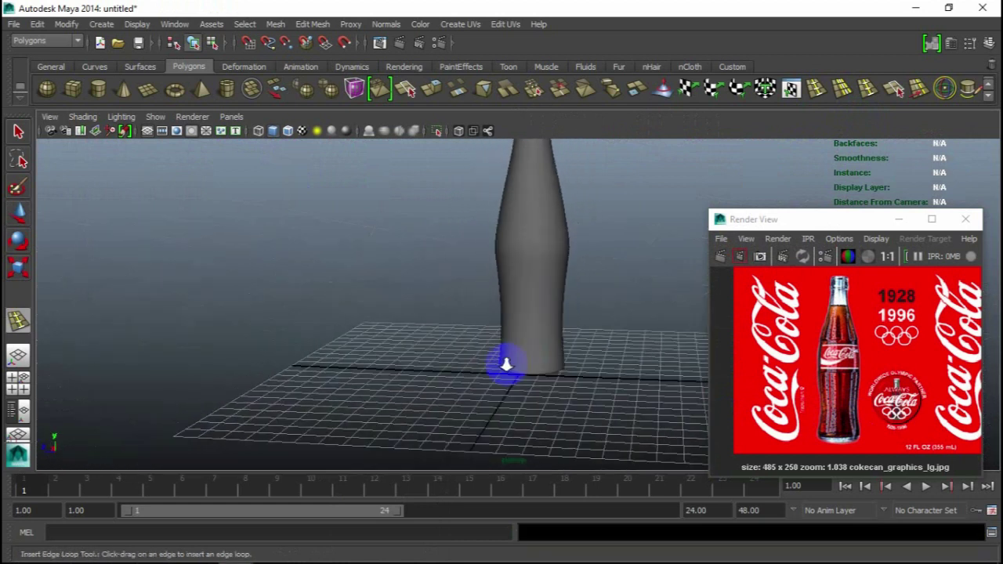
alt+right_drag(535, 313, 505, 380)
alt+drag(529, 379, 542, 363)
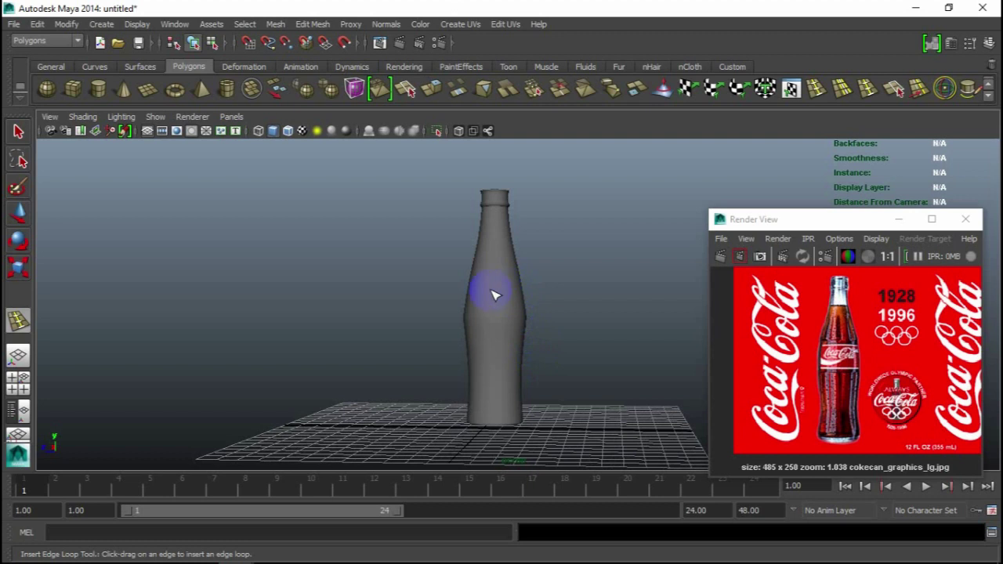
key(space)
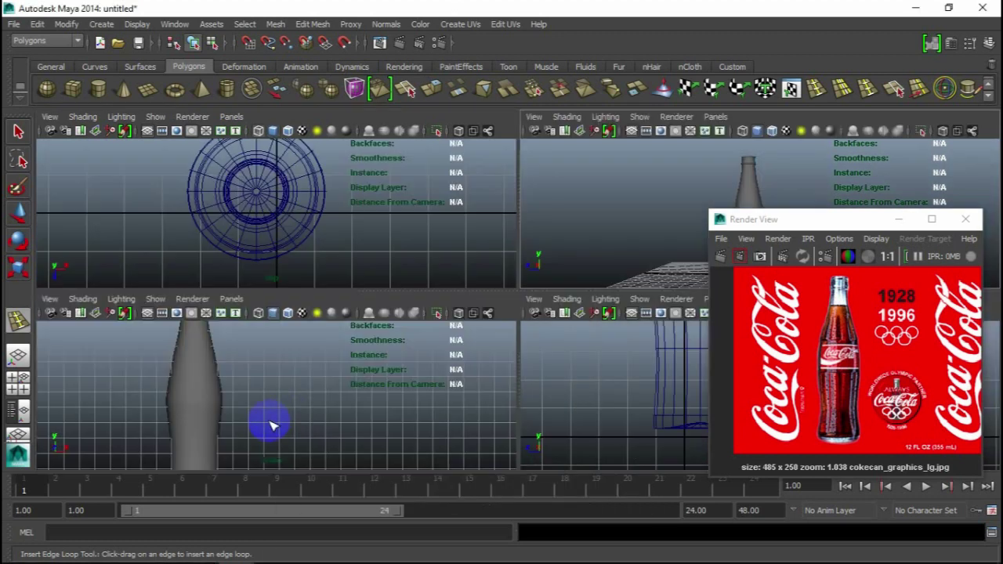
key(space)
Select the vertex row at the bottle's middle and move it down
click(30, 216)
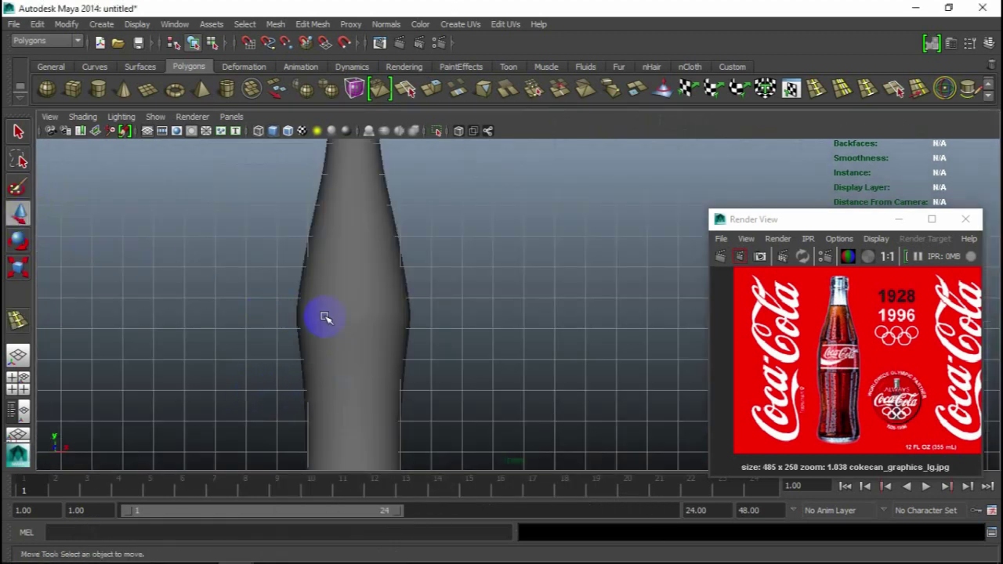
click(329, 321)
right_drag(353, 306, 415, 350)
scroll(415, 350, up, 2)
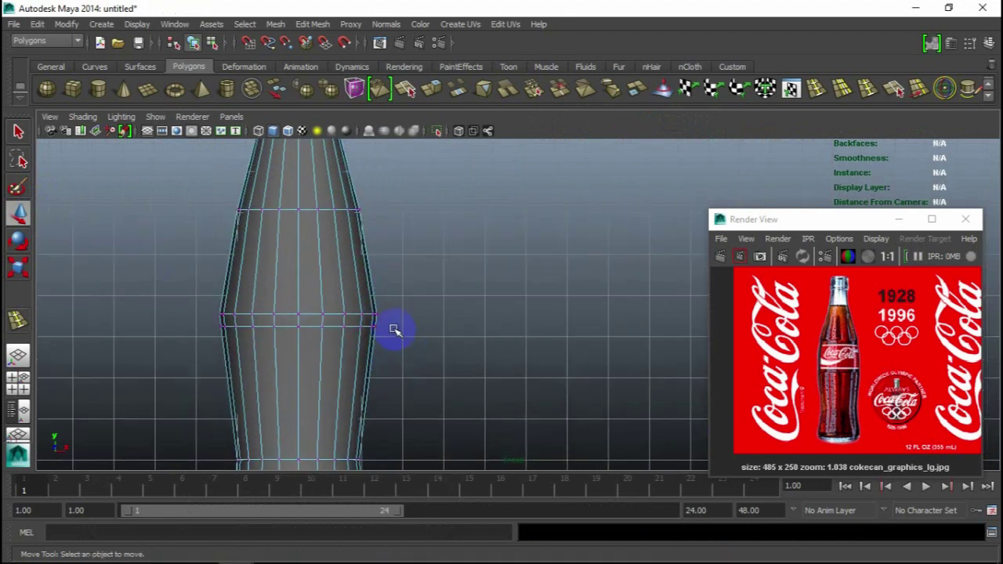
drag(155, 362, 156, 363)
drag(296, 299, 294, 312)
Select the new loop's vertex row, scale it to 0.980 and nudge it into place
drag(405, 306, 201, 324)
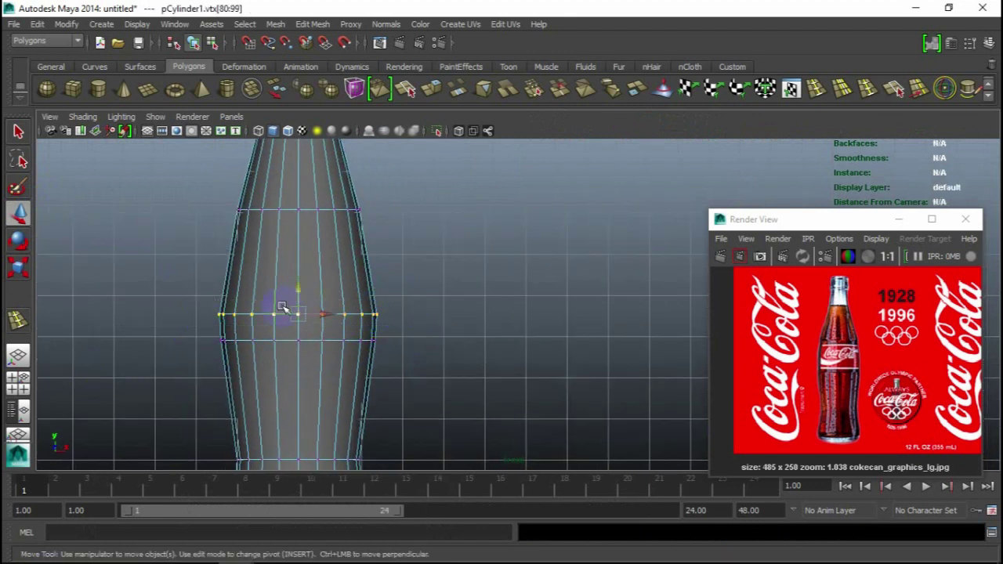
drag(301, 291, 297, 310)
key(r)
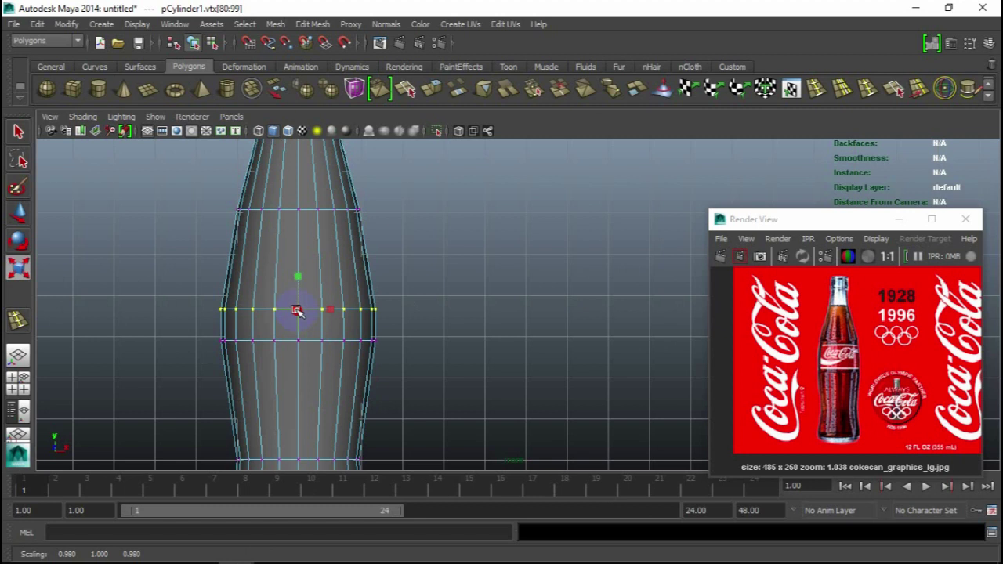
key(w)
drag(296, 280, 300, 298)
click(814, 88)
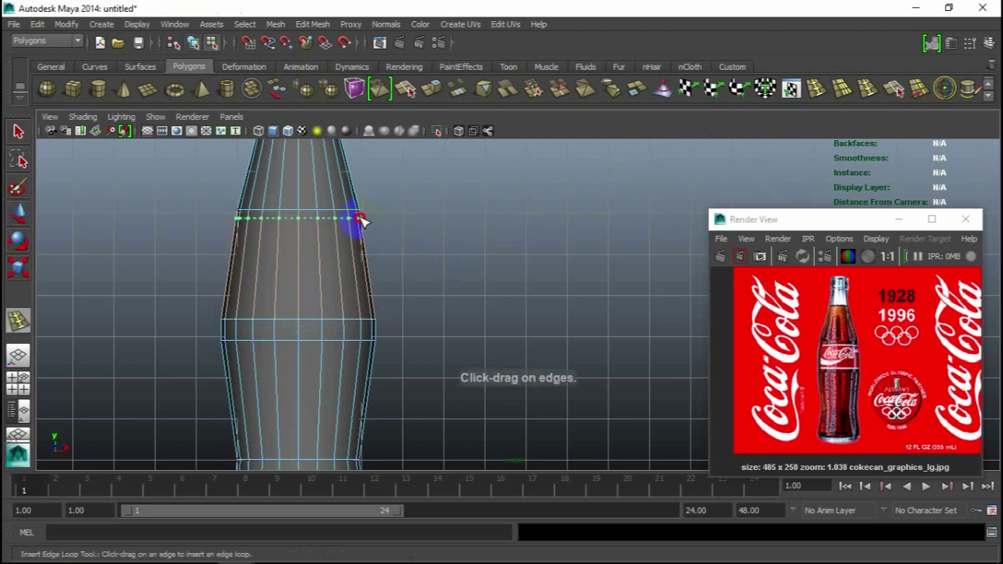
Add an edge loop on the upper bulge and check it with smooth preview on and off
drag(360, 220, 361, 221)
key(3)
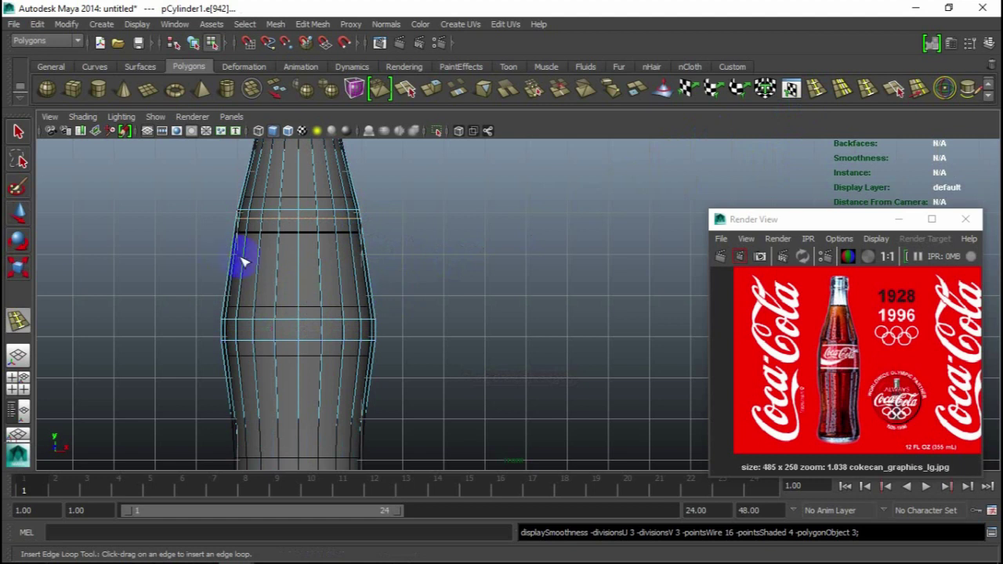
key(1)
key(q)
key(w)
Scale the new ring and the lower vertex ring slightly inward
right_click(270, 227)
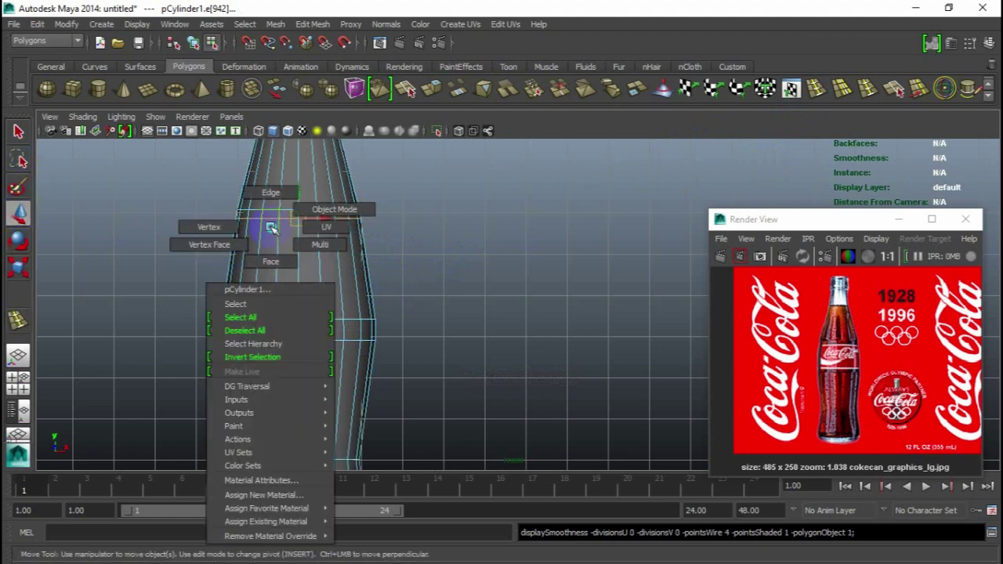
alt+right_drag(258, 228, 463, 344)
double_click(462, 298)
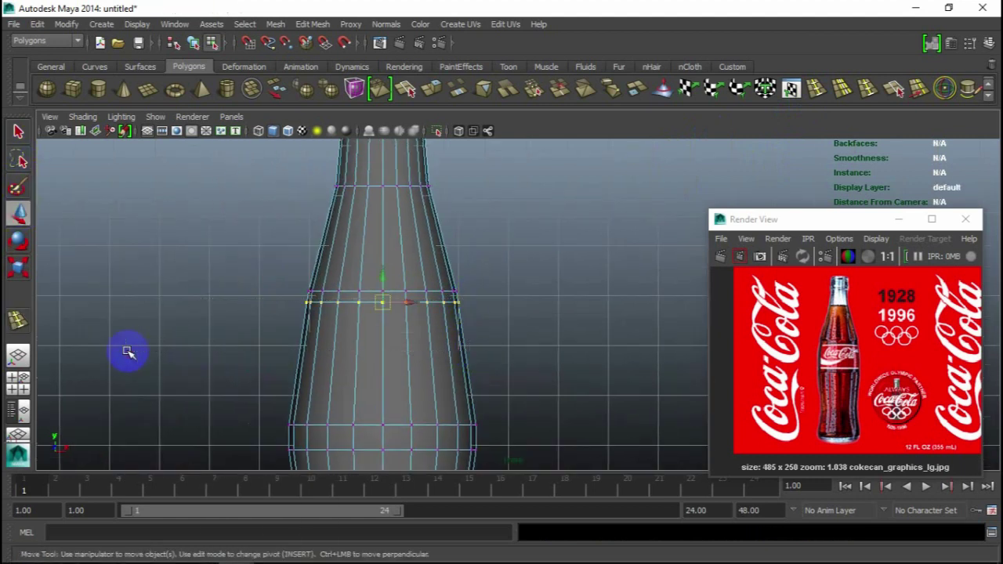
key(e)
drag(381, 304, 383, 304)
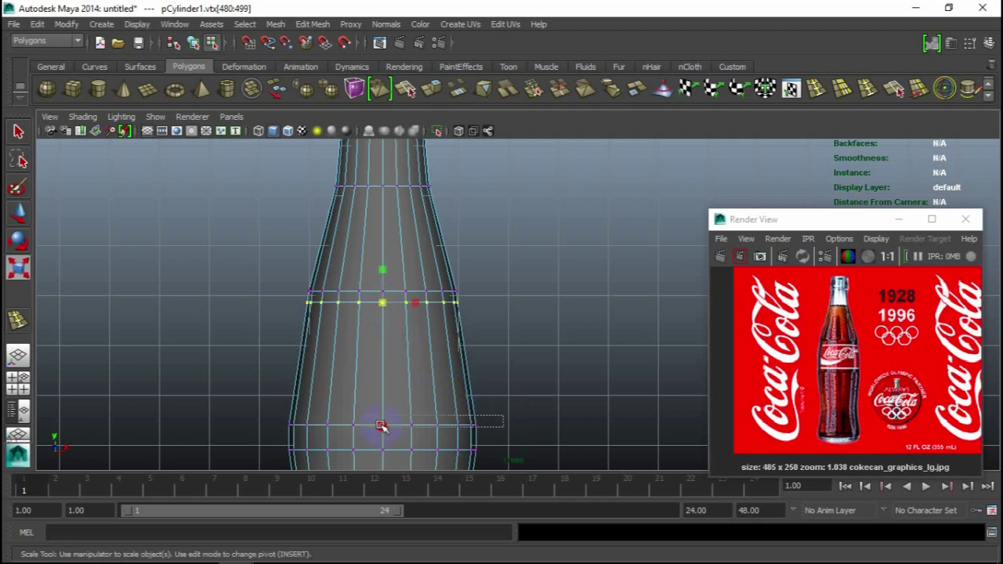
drag(242, 436, 493, 414)
drag(381, 425, 379, 426)
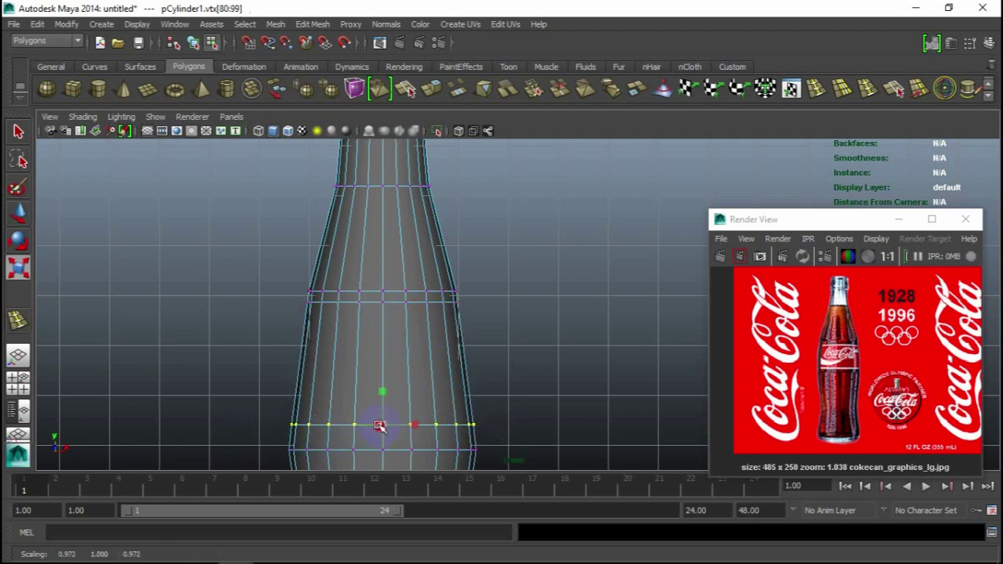
right_drag(447, 331, 522, 225)
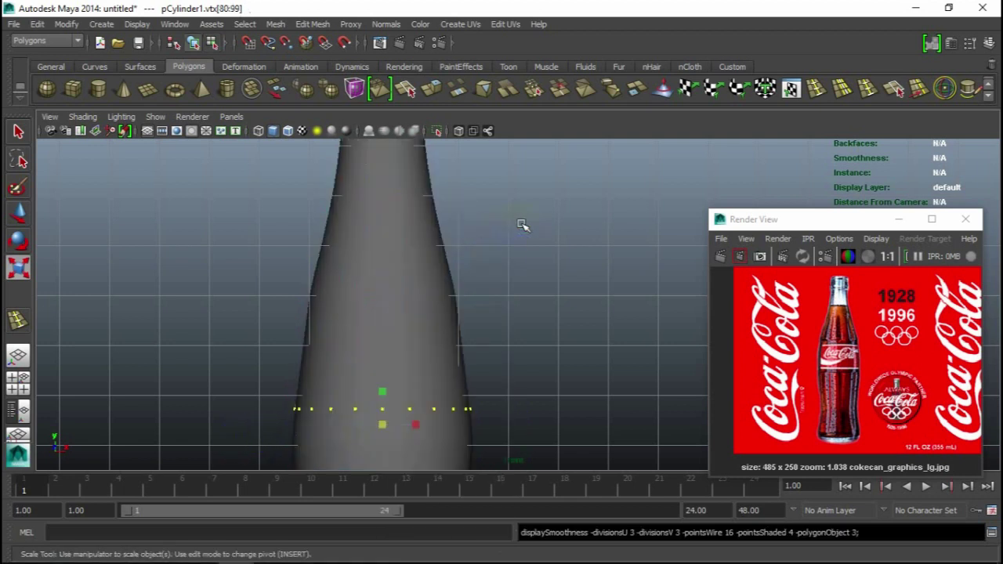
Orbit around the bottle, then reselect it and show its unsmoothed low-poly cage
key(space)
key(space)
mouse_move(548, 287)
alt+mouse_down()
mouse_move(588, 307)
mouse_move(544, 310)
alt+mouse_up()
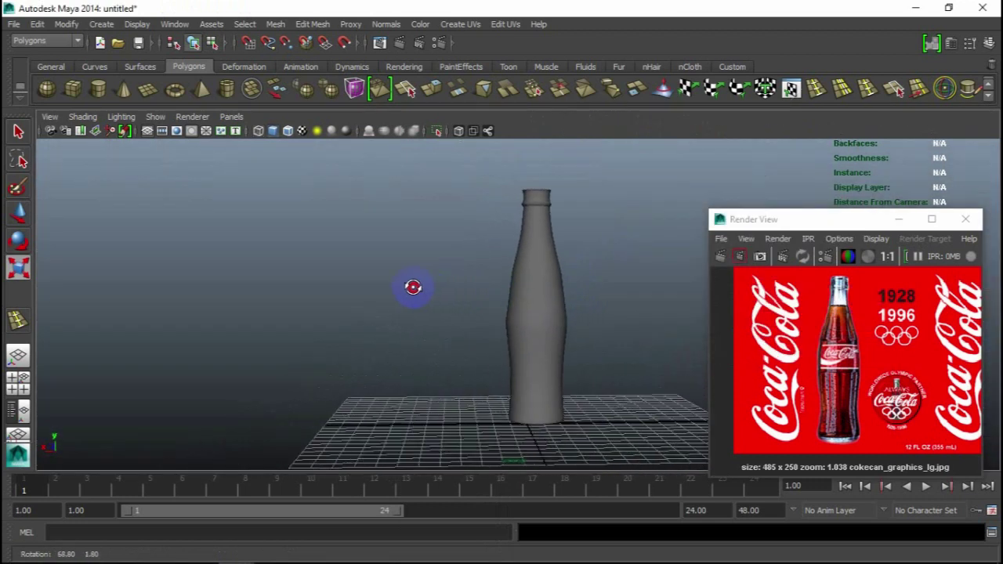
click(549, 329)
click(614, 337)
mouse_move(613, 338)
alt+mouse_down()
mouse_move(678, 404)
mouse_move(647, 375)
alt+mouse_up()
key(space)
key(space)
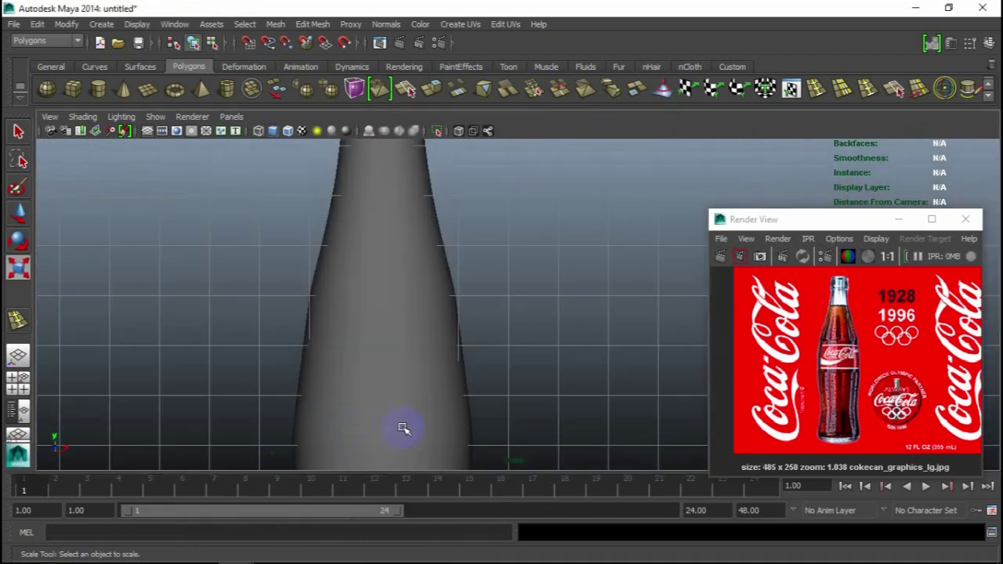
scroll(463, 356, down, 3)
click(463, 356)
scroll(470, 376, down, 1)
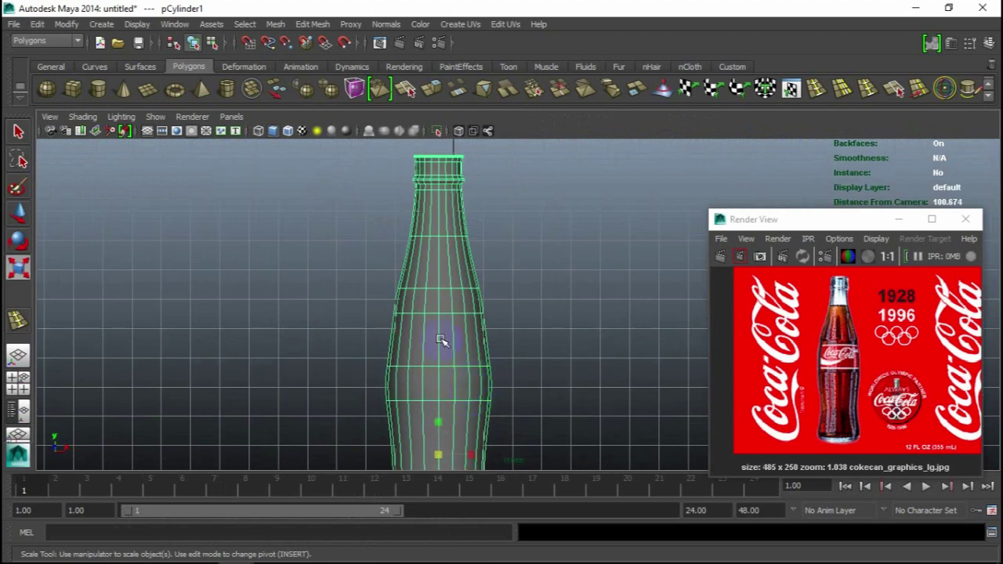
key(1)
Scale a vertex ring on the tapering upper body in to 0.914
right_drag(454, 350, 392, 259)
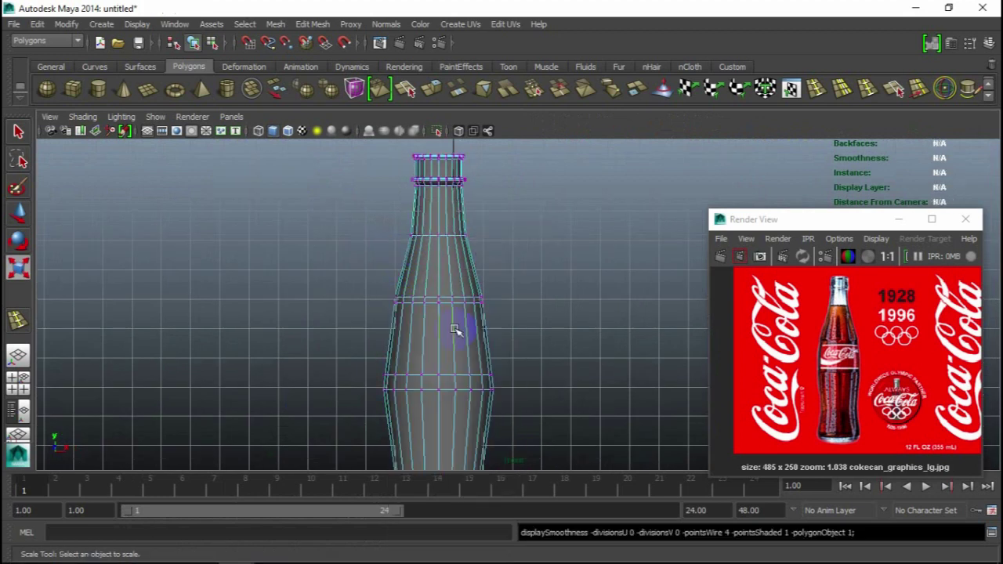
scroll(470, 310, up, 3)
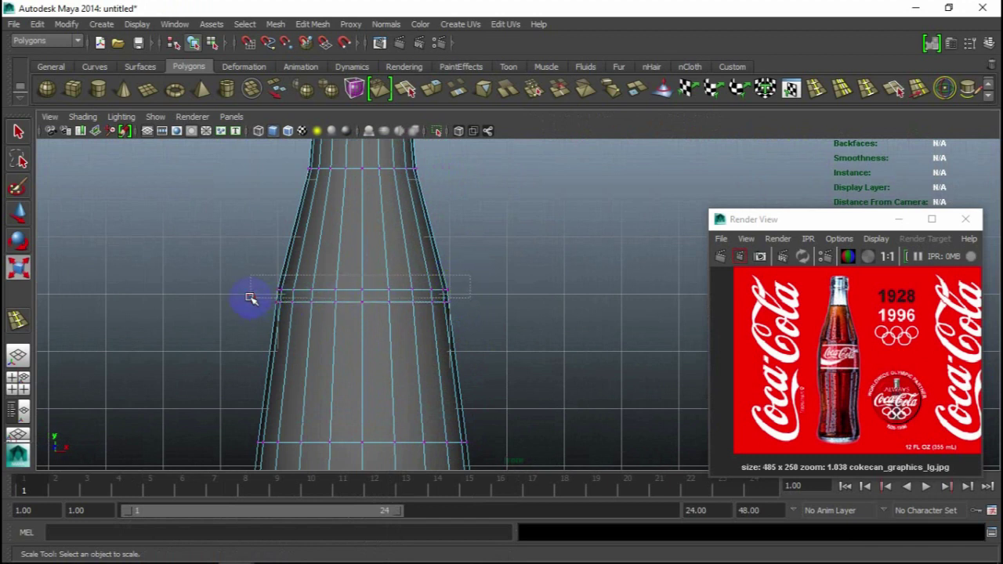
drag(249, 298, 251, 299)
drag(363, 288, 351, 292)
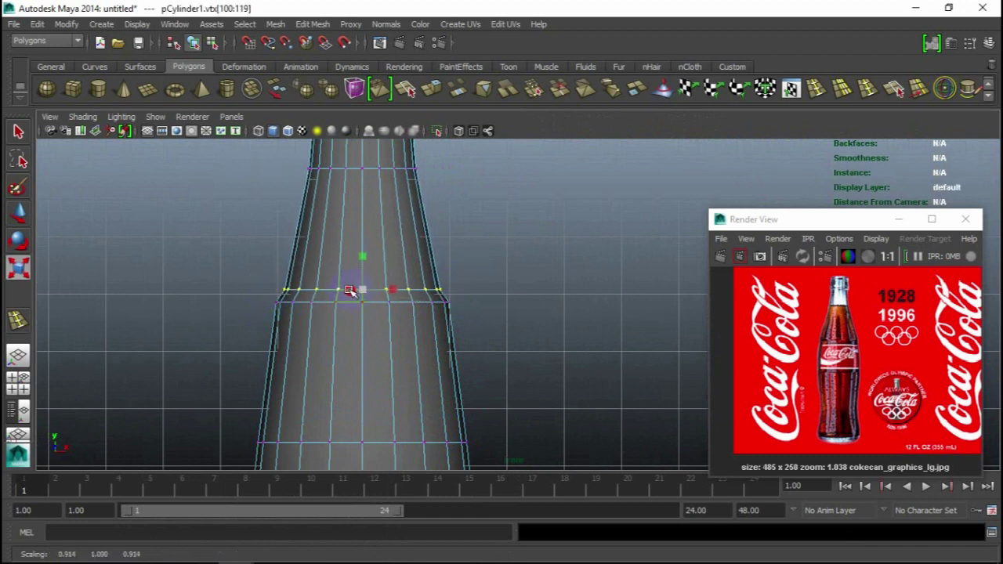
right_drag(399, 249, 462, 223)
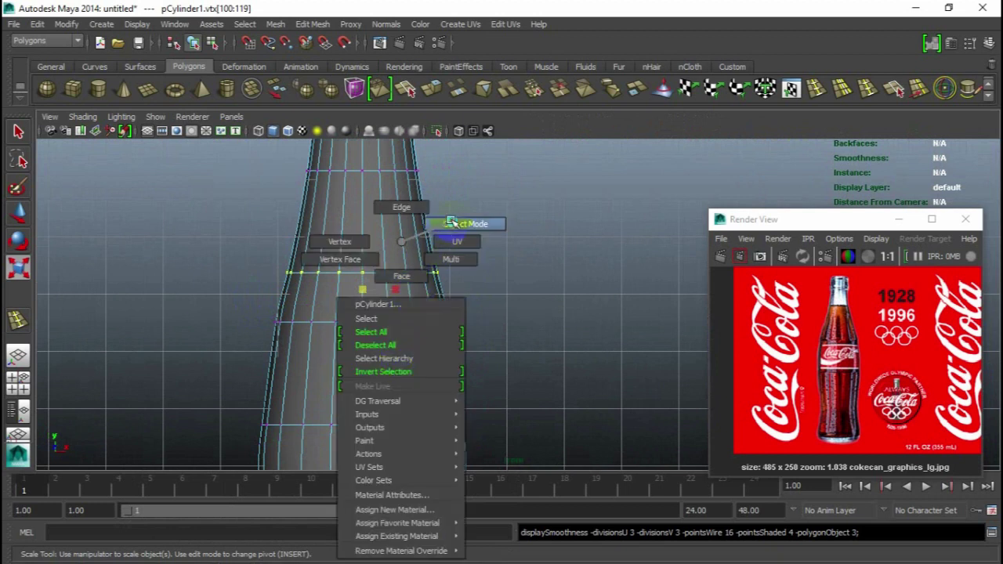
key(space)
key(space)
mouse_move(470, 371)
alt+mouse_down()
mouse_move(415, 382)
mouse_move(416, 352)
alt+mouse_up()
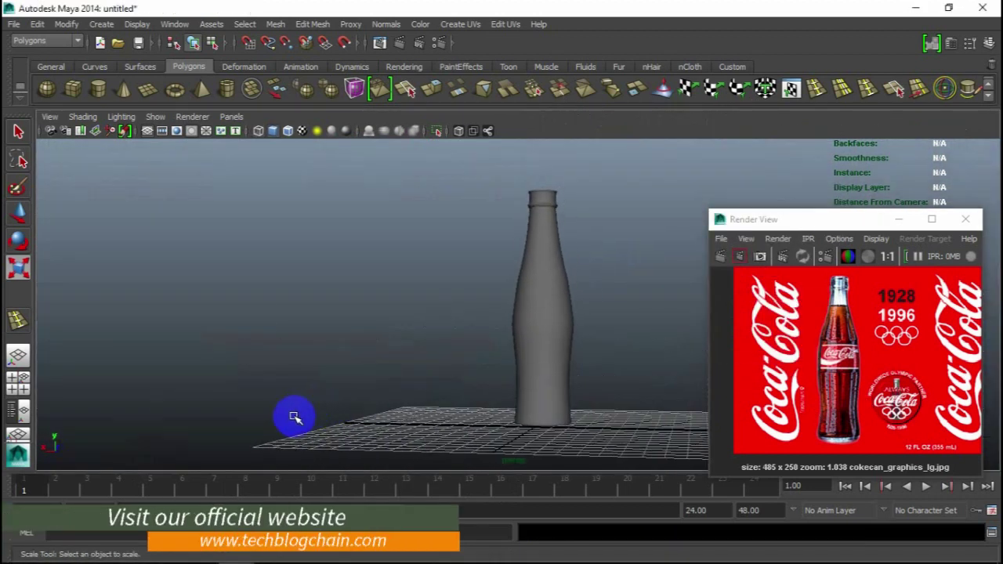
key(space)
key(space)
scroll(423, 392, down, 3)
Raise the vertex ring near the bottle's base slightly
click(454, 384)
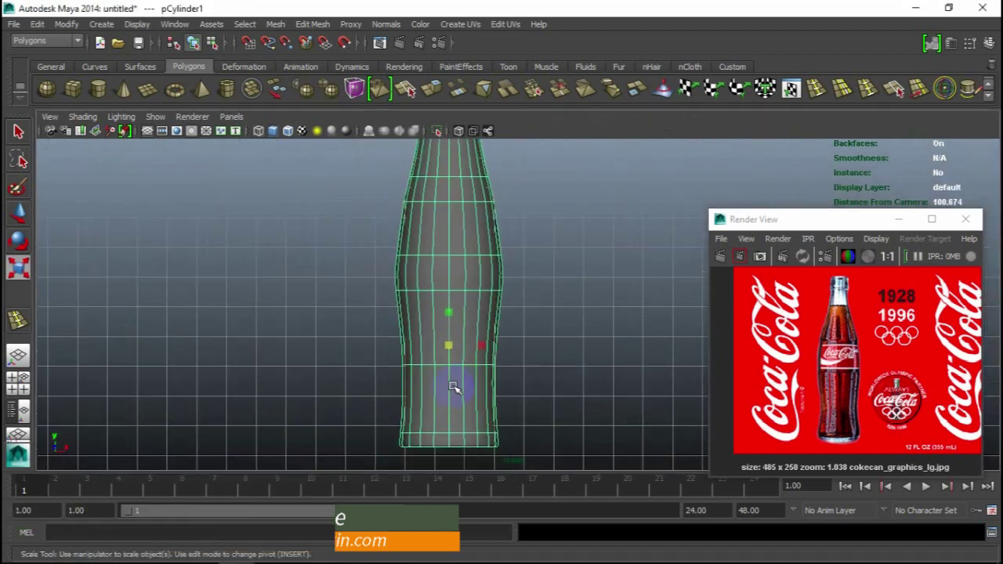
right_drag(447, 235, 400, 242)
drag(376, 357, 517, 376)
key(w)
drag(448, 341, 448, 330)
click(523, 345)
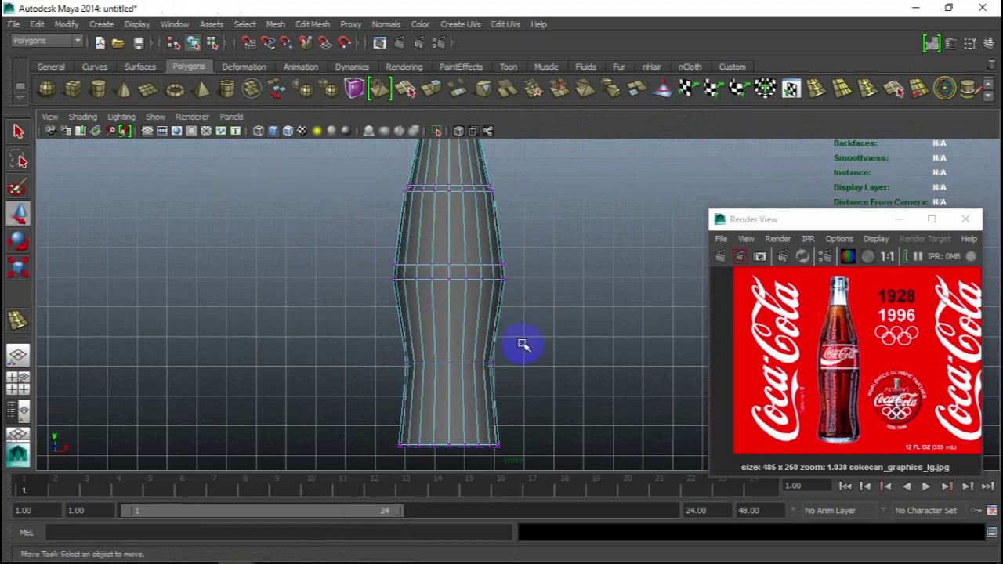
Select a vertical strip of two stacked faces on the bottle body
scroll(467, 404, up, 2)
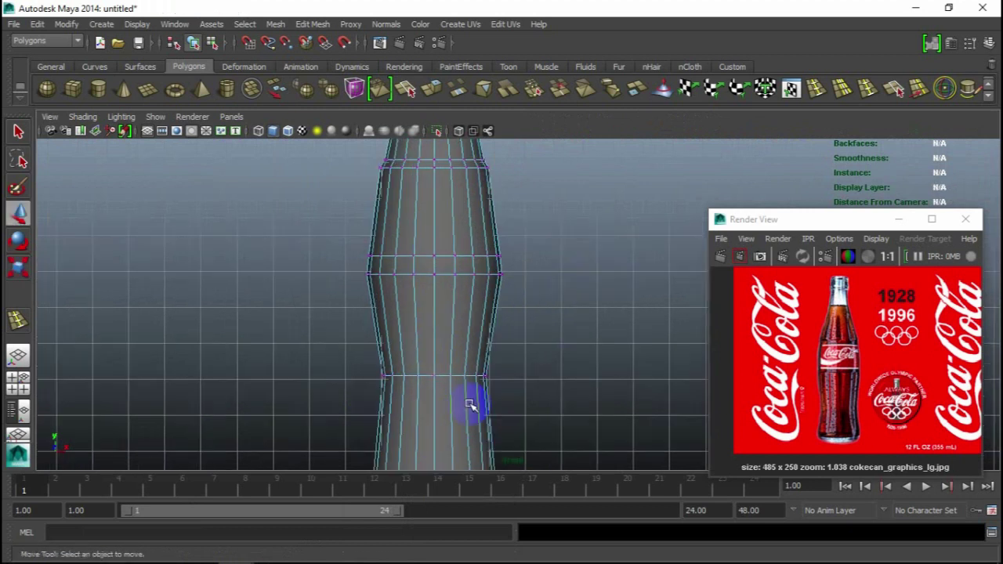
scroll(462, 383, down, 2)
scroll(451, 341, up, 1)
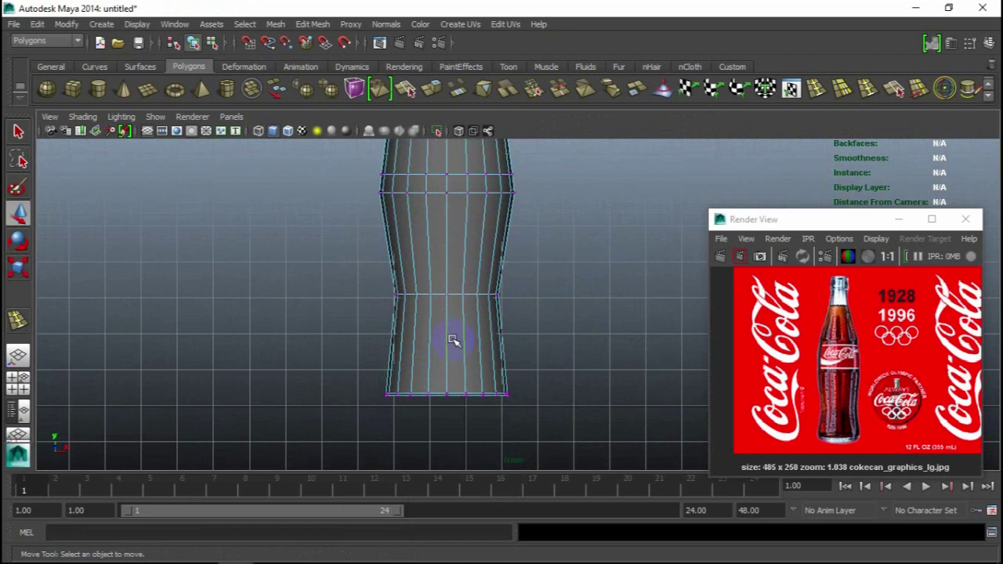
scroll(829, 406, up, 3)
right_drag(461, 288, 456, 282)
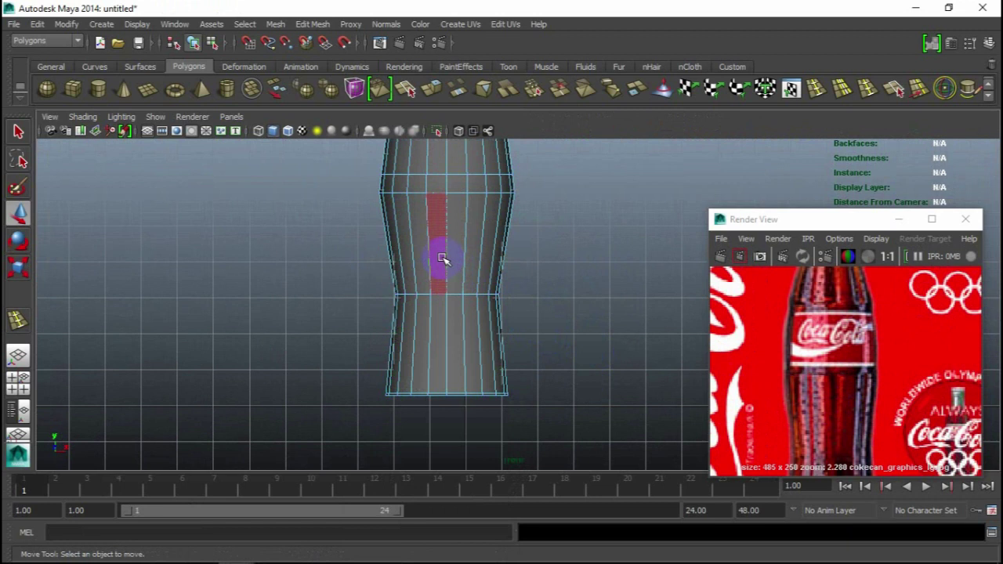
click(442, 259)
shift+click(441, 334)
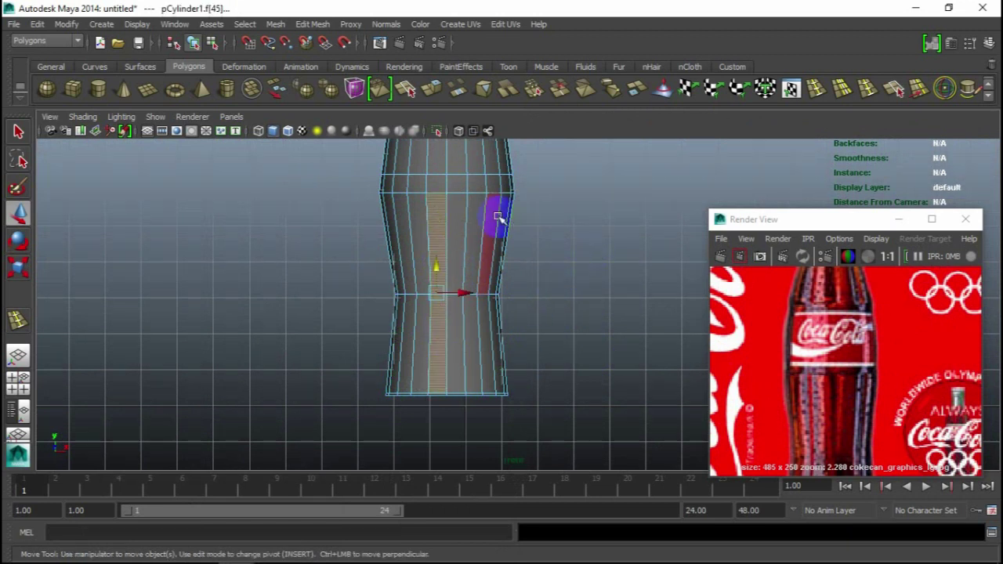
click(311, 24)
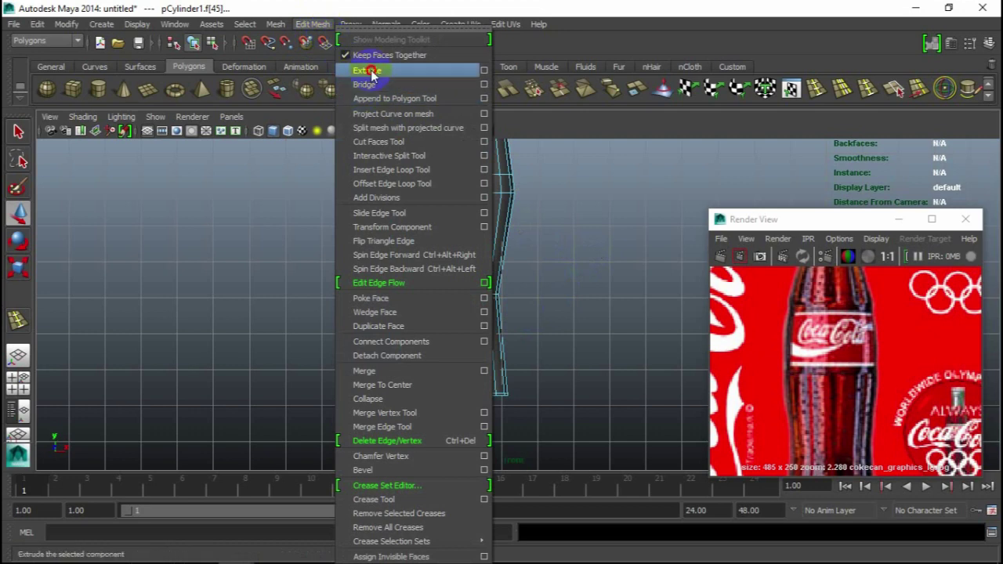
Extrude the selected two-face strip and orbit in close to inspect it
click(371, 72)
key(space)
key(space)
mouse_move(423, 382)
alt+mouse_down()
mouse_move(183, 385)
mouse_move(539, 420)
alt+mouse_up()
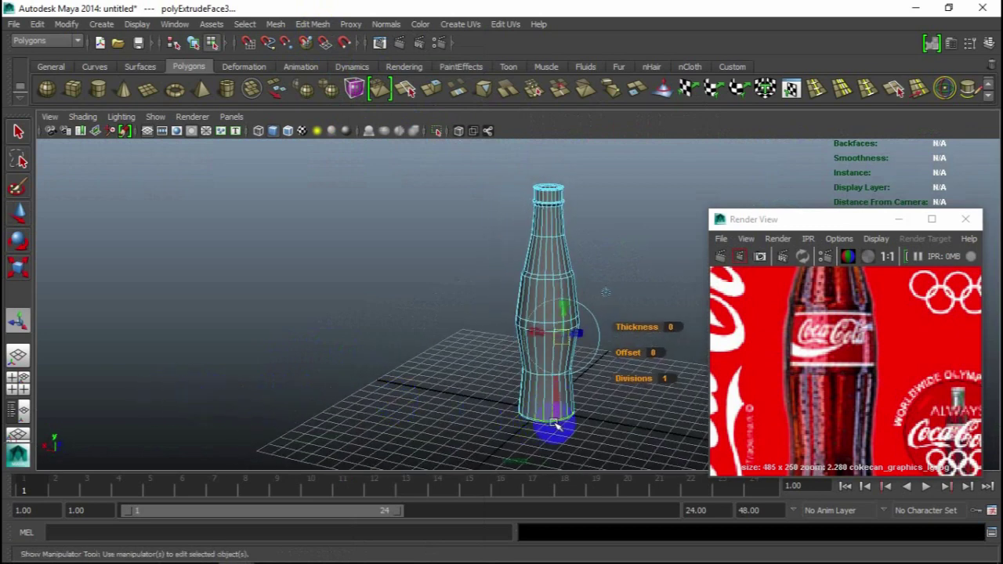
alt+drag(627, 418, 316, 426)
mouse_move(315, 425)
alt+right_down()
mouse_move(546, 392)
mouse_move(553, 267)
mouse_move(340, 351)
alt+right_up()
mouse_move(340, 351)
alt+mouse_down()
mouse_move(373, 339)
mouse_move(413, 367)
alt+mouse_up()
Nudge the extruded strip and scale it slightly narrower
key(r)
mouse_move(580, 386)
alt+mouse_down()
mouse_move(588, 413)
mouse_move(525, 427)
alt+mouse_up()
key(w)
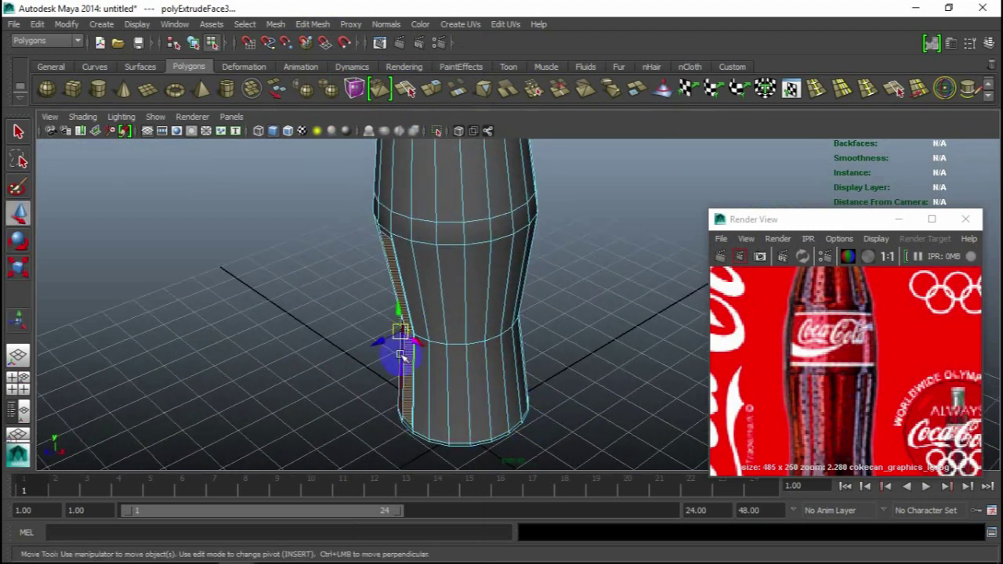
drag(377, 340, 374, 341)
mouse_move(414, 402)
alt+mouse_down()
mouse_move(481, 425)
mouse_move(538, 410)
alt+mouse_up()
key(r)
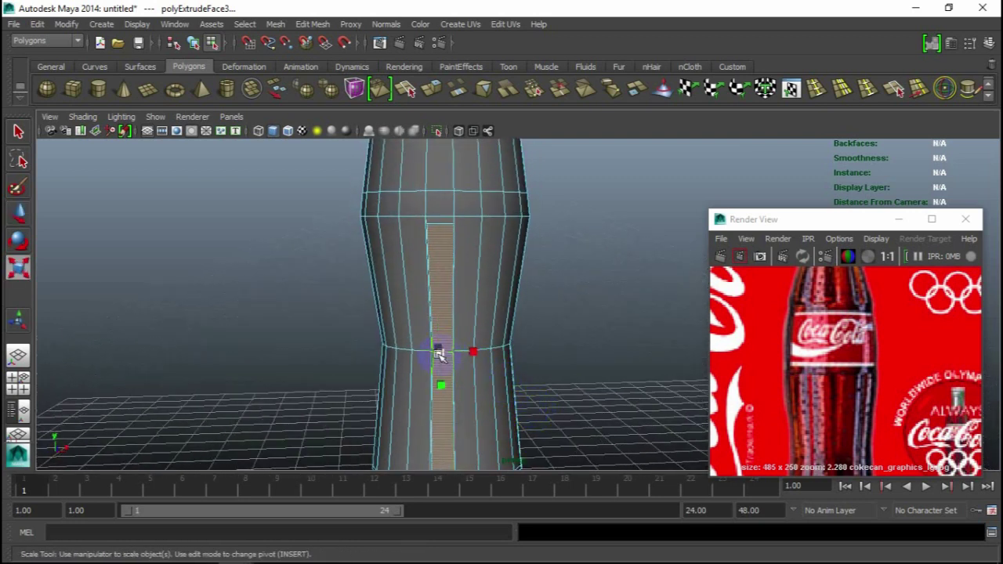
scroll(466, 380, up, 3)
scroll(462, 372, up, 2)
drag(408, 357, 397, 361)
scroll(439, 349, down, 3)
scroll(474, 338, down, 1)
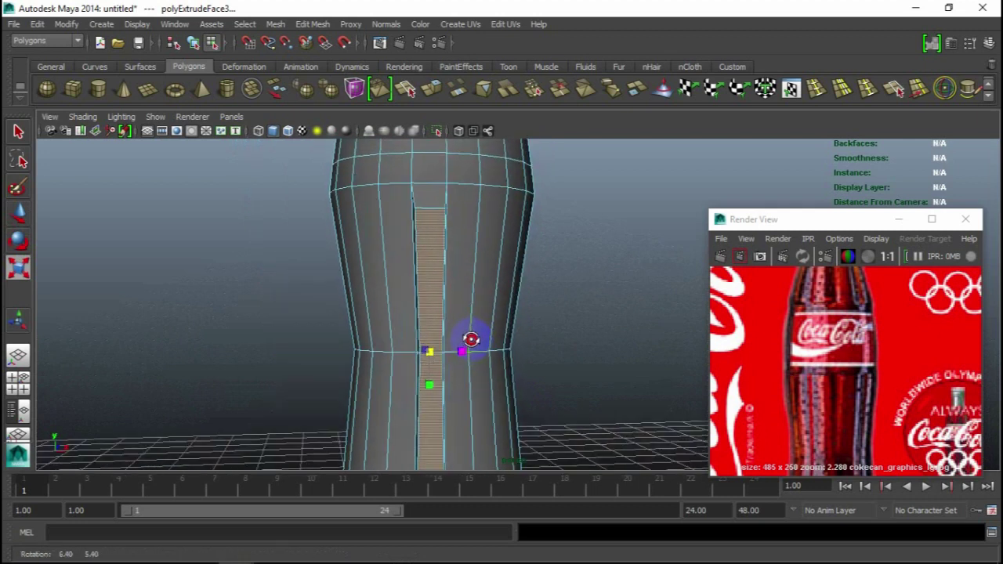
Clear the face selection and orbit out to view the grooved bottle
right_drag(474, 240, 537, 224)
mouse_move(587, 282)
alt+mouse_down()
mouse_move(598, 340)
mouse_move(566, 365)
mouse_move(510, 362)
mouse_move(530, 365)
alt+mouse_up()
key(ctrl+z)
key(ctrl+z)
key(ctrl+z)
key(ctrl+z)
key(ctrl+z)
key(ctrl+z)
key(ctrl+z)
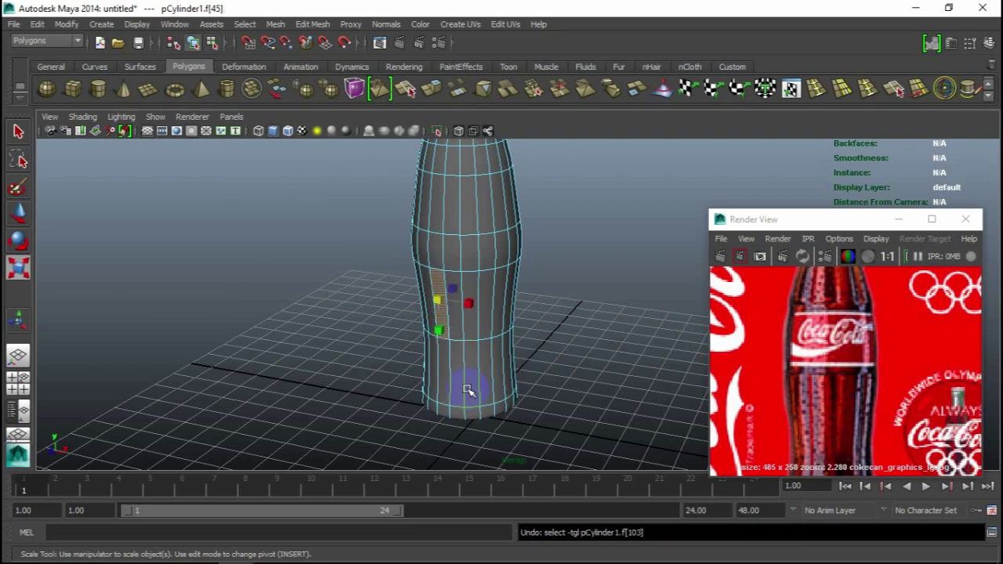
click(618, 279)
mouse_move(549, 358)
alt+mouse_down()
mouse_move(459, 386)
mouse_move(454, 358)
mouse_move(651, 358)
mouse_move(607, 353)
alt+mouse_up()
alt+right_drag(606, 354, 391, 376)
alt+drag(392, 376, 510, 363)
right_drag(506, 264, 506, 207)
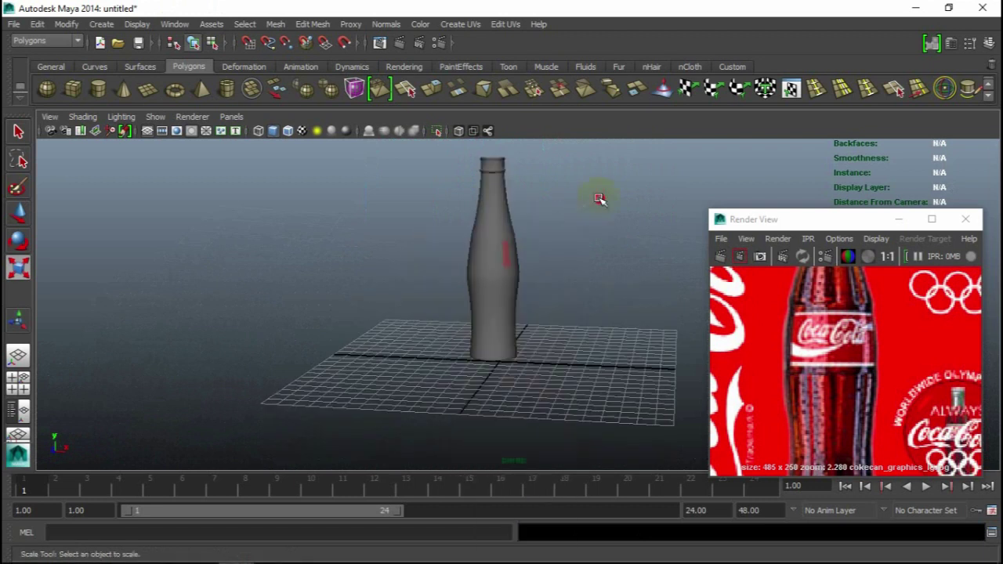
Level a single side view of the bottle and show its unsmoothed cage
click(586, 253)
mouse_move(559, 295)
alt+mouse_down()
mouse_move(414, 277)
mouse_move(453, 302)
alt+mouse_up()
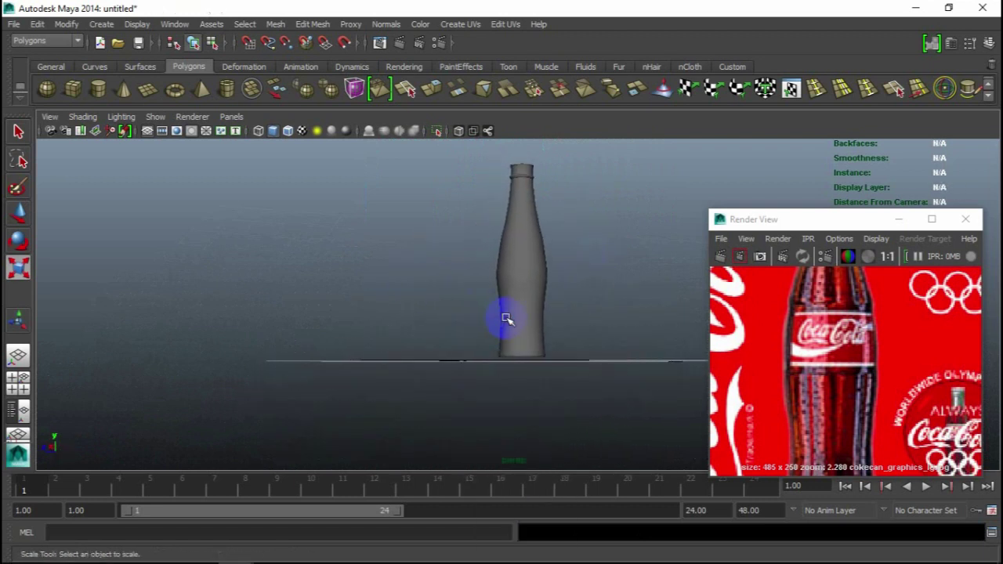
click(542, 331)
key(space)
key(space)
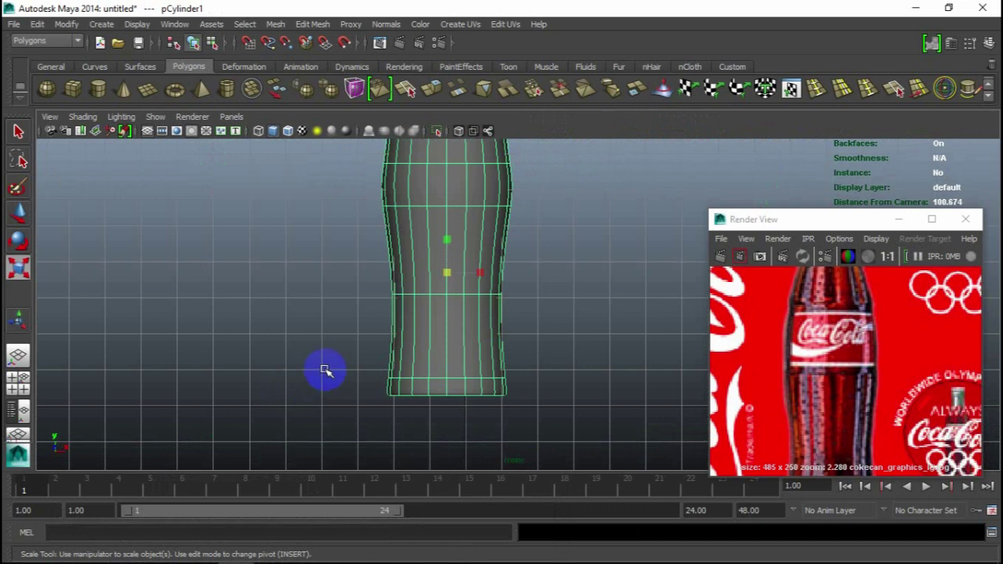
alt+drag(559, 299, 515, 373)
scroll(799, 361, down, 4)
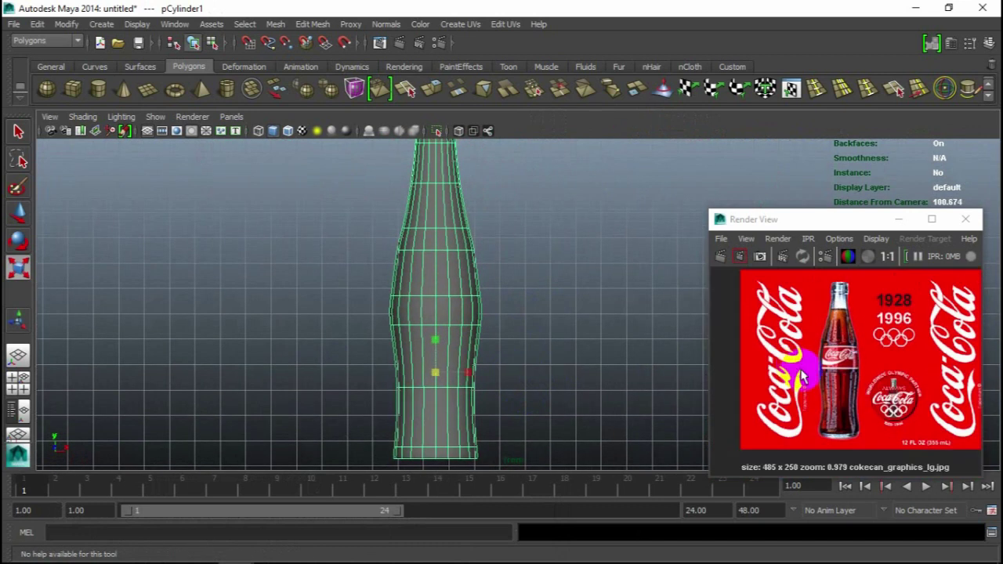
click(589, 347)
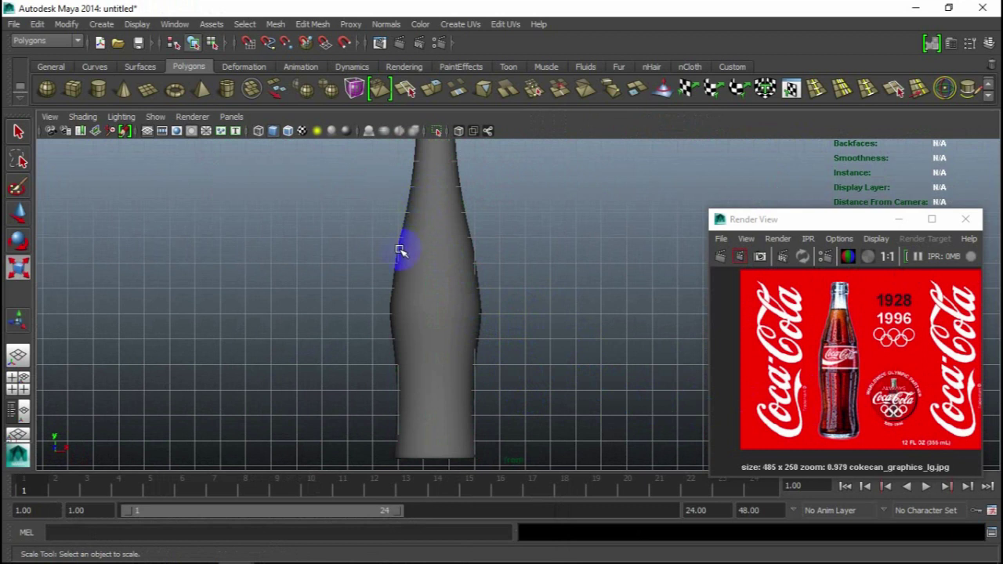
click(423, 318)
key(F8)
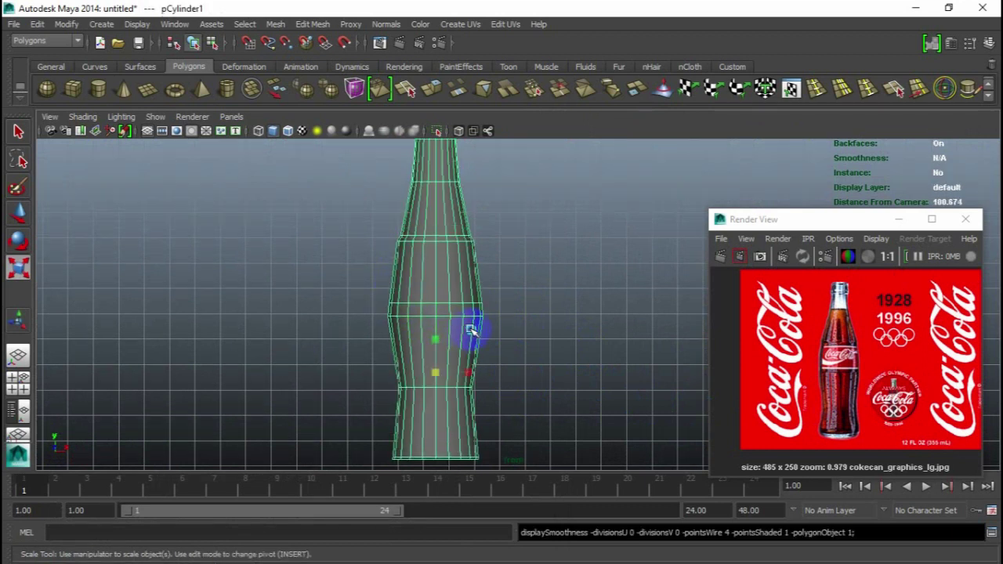
Raise the middle-bulge vertex ring slightly and scale it inward
alt+right_drag(410, 240, 470, 321)
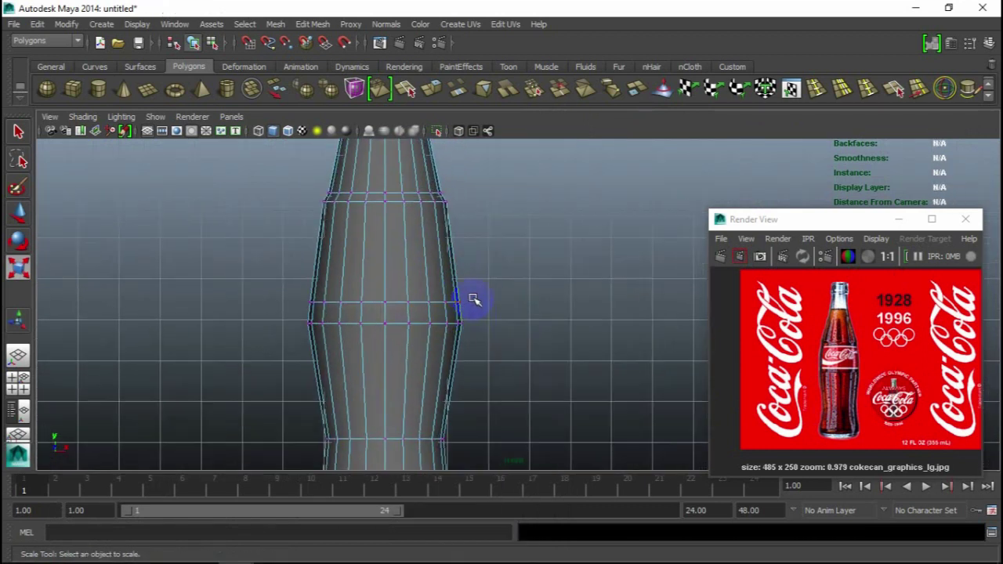
drag(472, 300, 277, 311)
key(w)
drag(385, 275, 387, 270)
mouse_move(493, 317)
mouse_down()
mouse_move(397, 334)
mouse_move(381, 325)
mouse_up()
key(r)
click(524, 315)
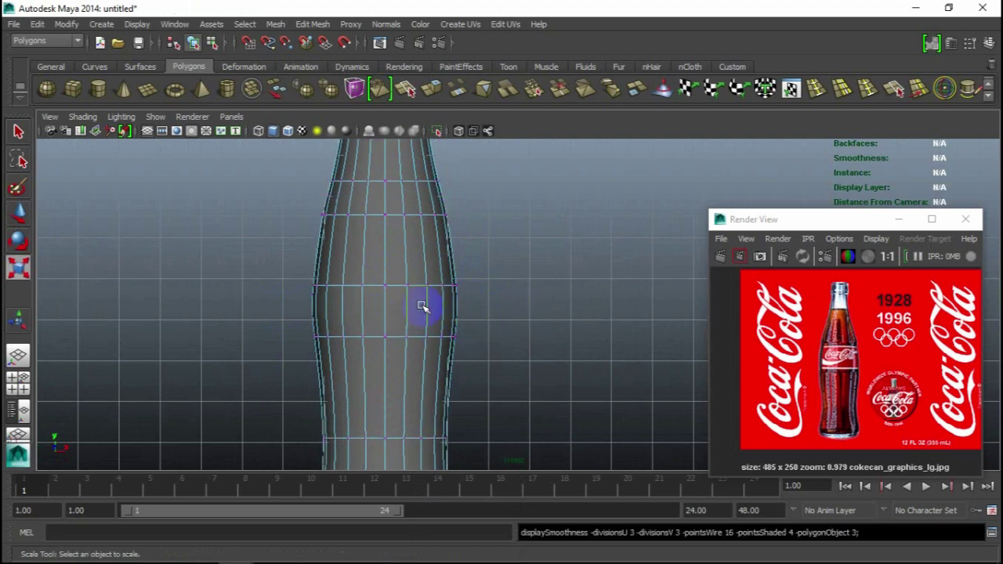
Return to object mode, zoom out to the whole bottle and select it
right_drag(420, 303, 506, 224)
scroll(701, 178, down, 5)
mouse_move(593, 242)
alt+mouse_down()
mouse_move(524, 278)
mouse_move(431, 287)
alt+mouse_up()
click(546, 261)
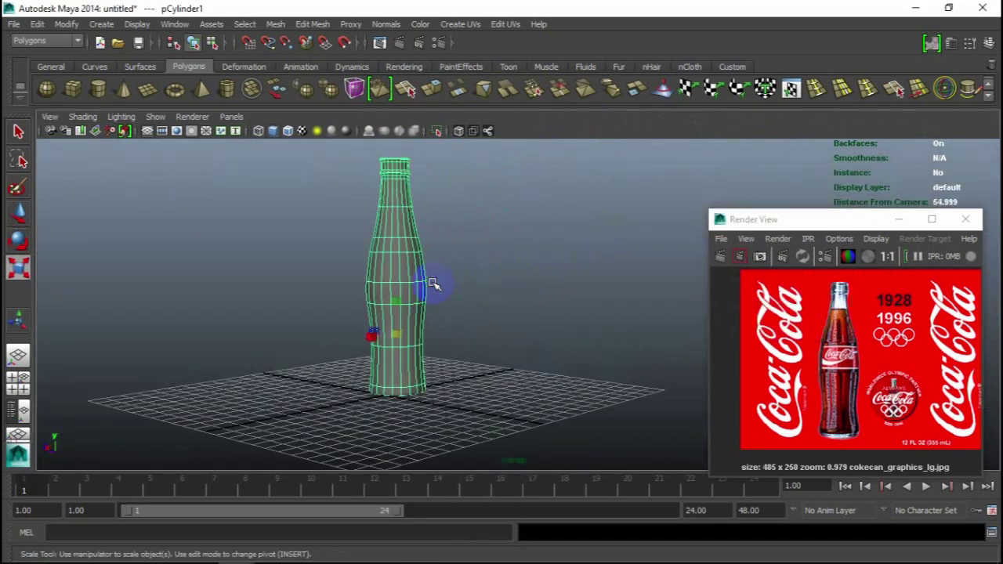
scroll(363, 268, up, 3)
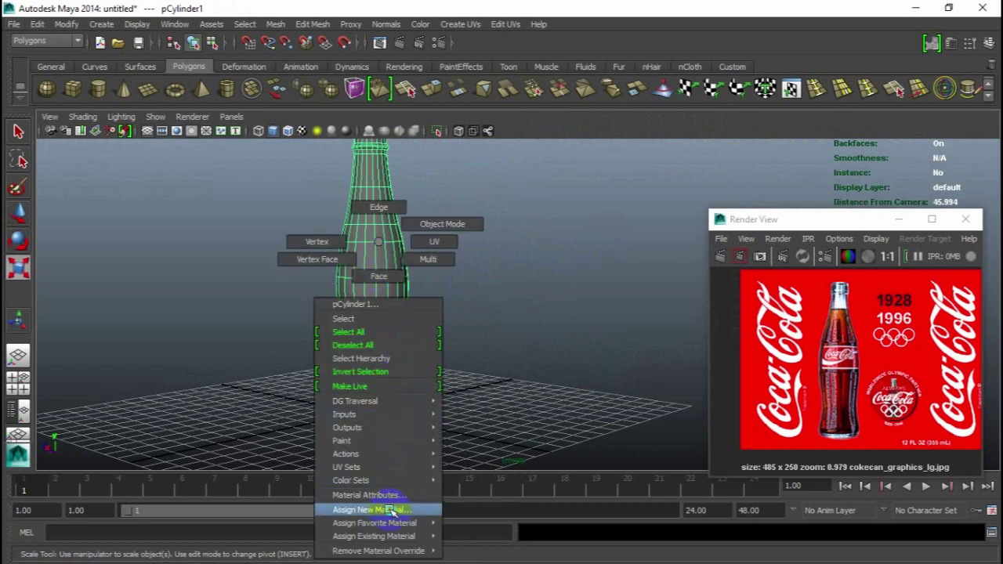
Assign a new Blinn material to the bottle
right_drag(379, 261, 386, 512)
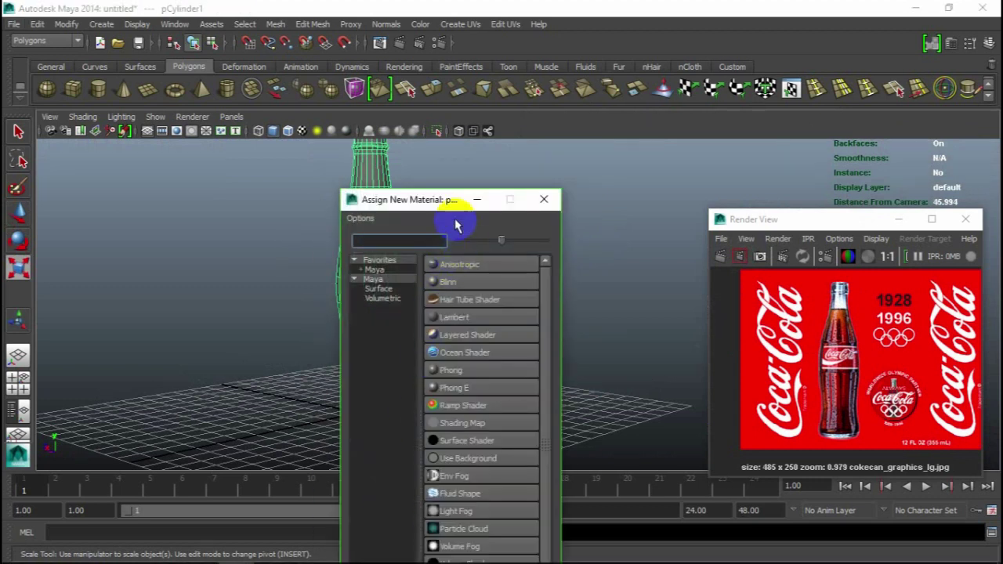
drag(456, 222, 621, 180)
click(615, 245)
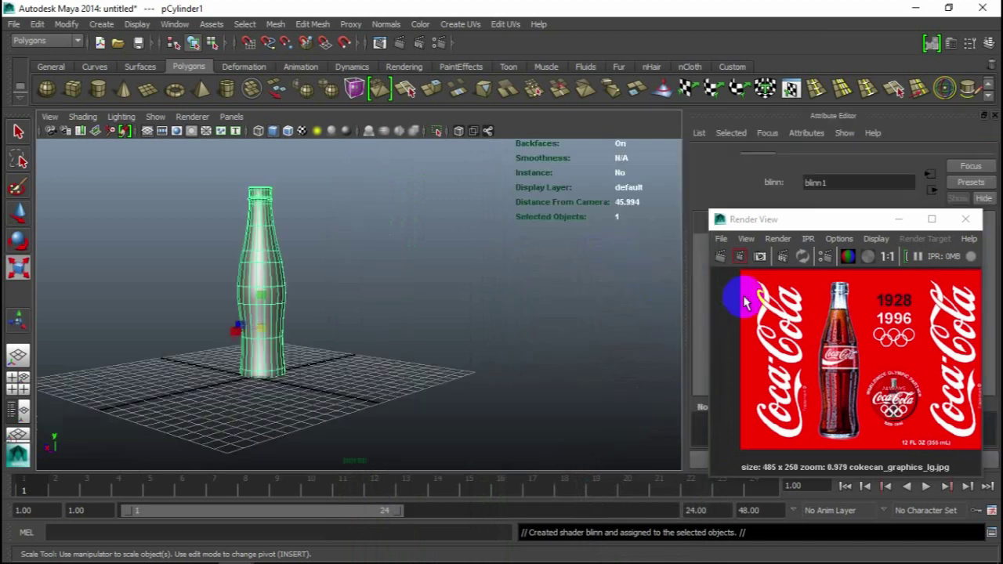
mouse_move(839, 223)
mouse_down()
mouse_move(450, 344)
mouse_move(416, 377)
mouse_up()
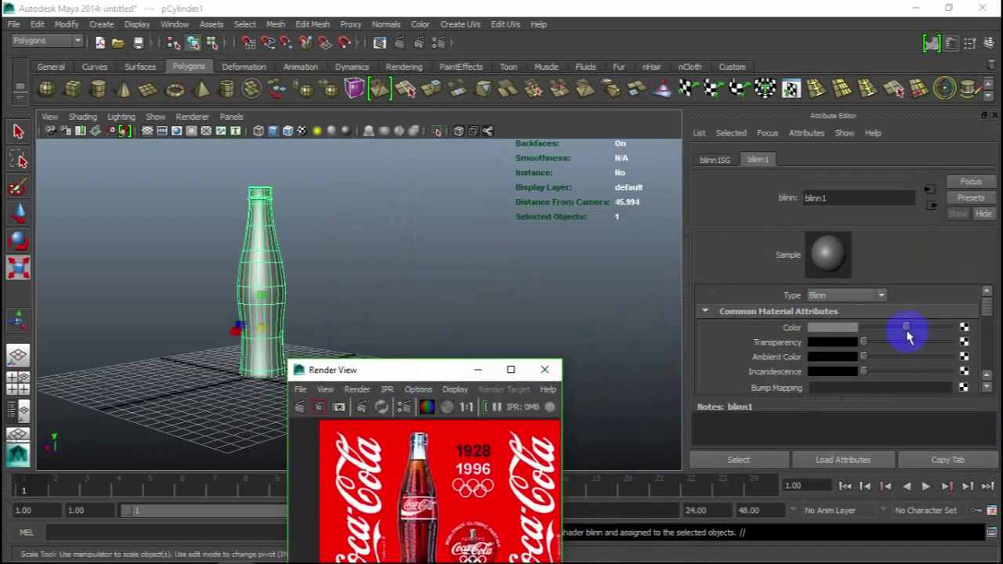
Set the Blinn colour to white and greatly raise its transparency for glass
click(869, 343)
drag(888, 341, 899, 339)
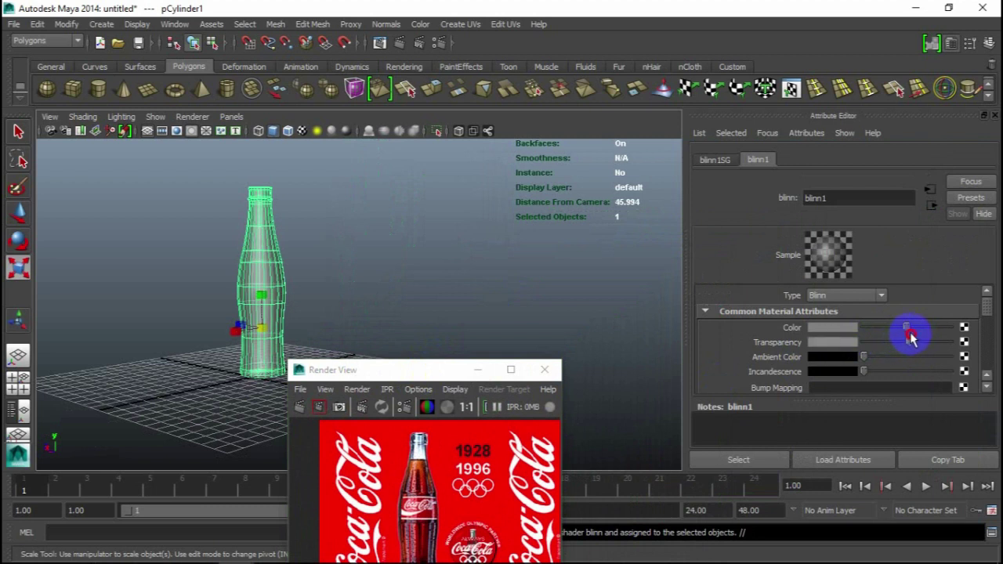
drag(904, 329, 901, 329)
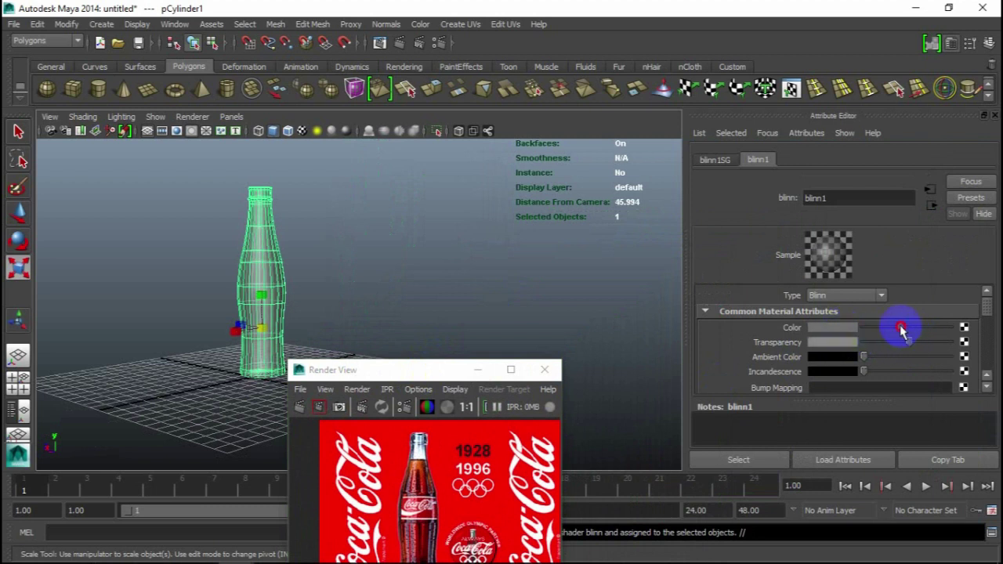
click(832, 327)
drag(814, 380, 884, 385)
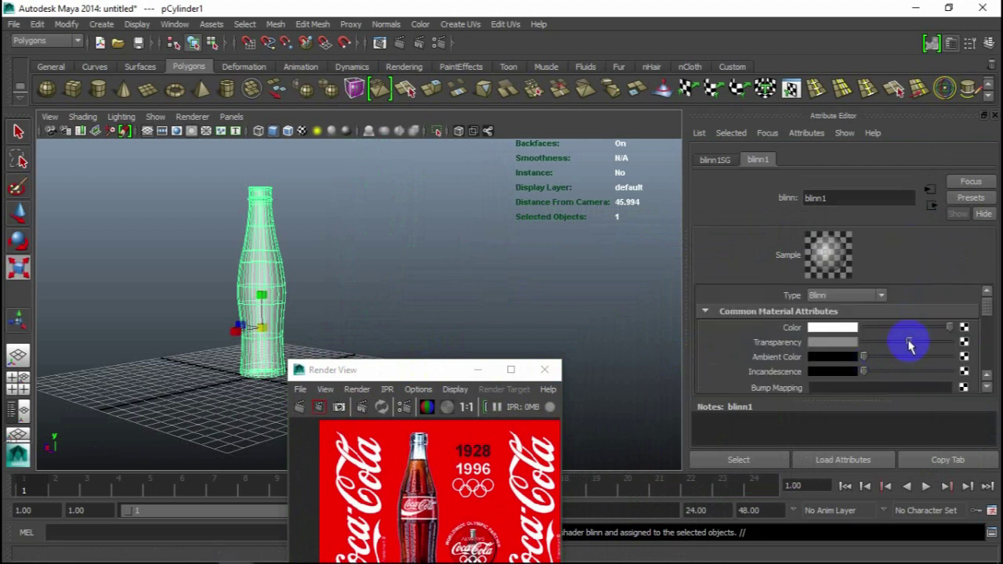
drag(907, 342, 935, 343)
key(r)
click(409, 281)
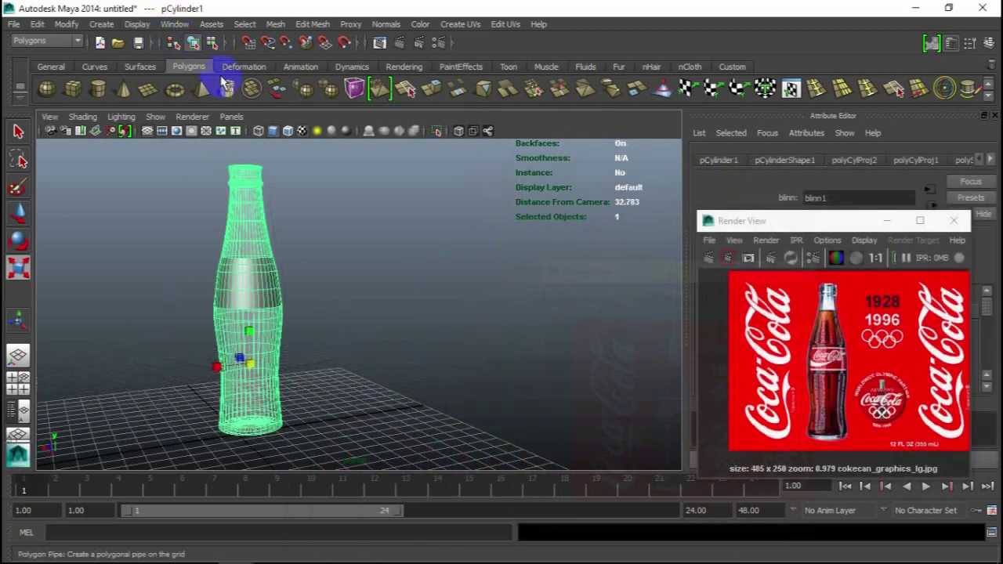
Open the UV Texture Editor and switch the bottle to face selection
click(177, 23)
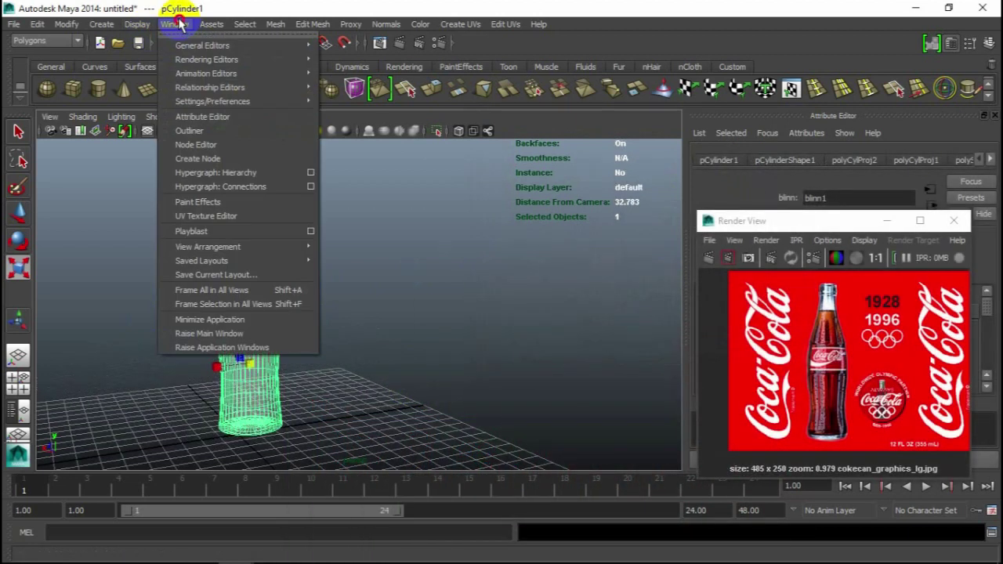
mouse_move(207, 246)
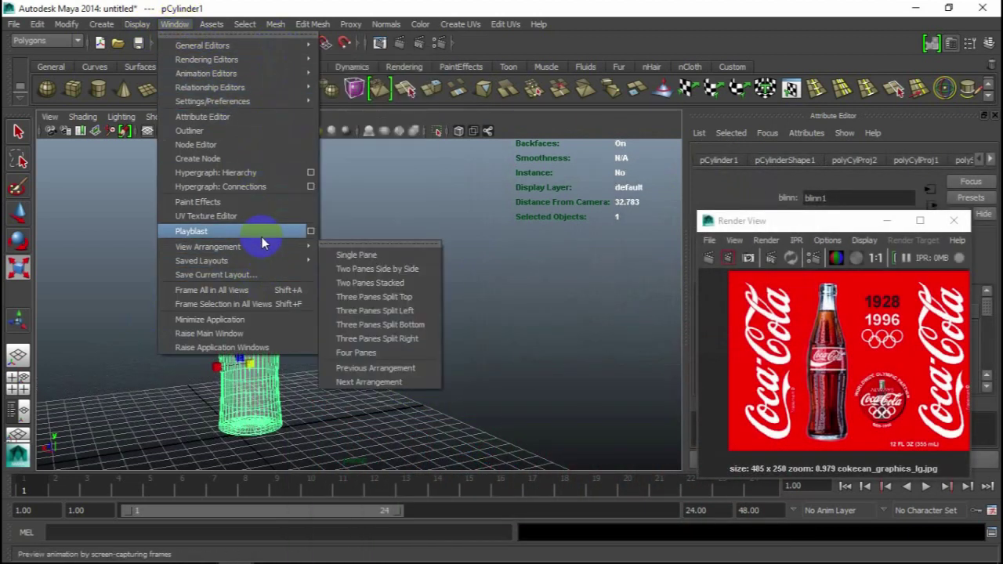
click(266, 216)
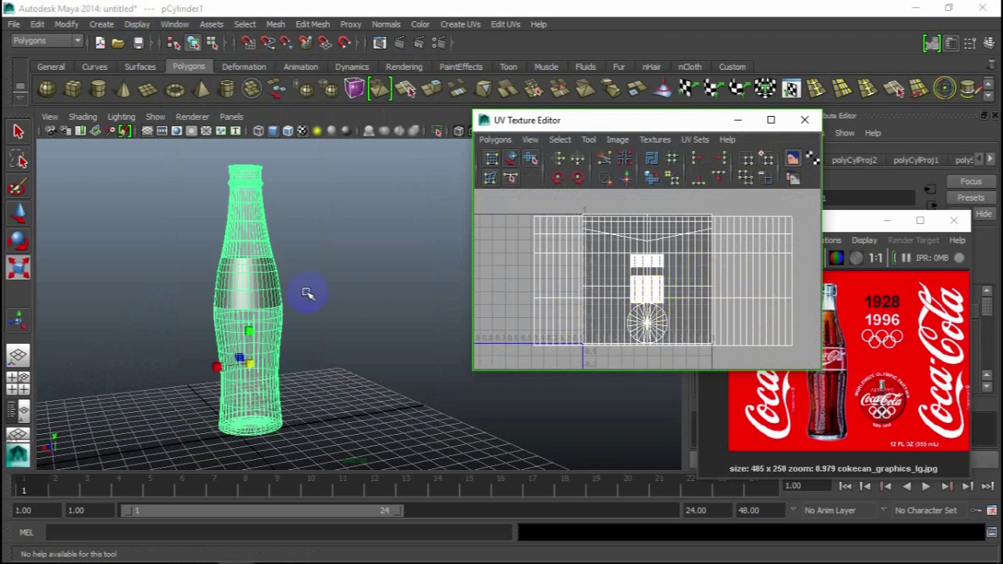
right_click(269, 279)
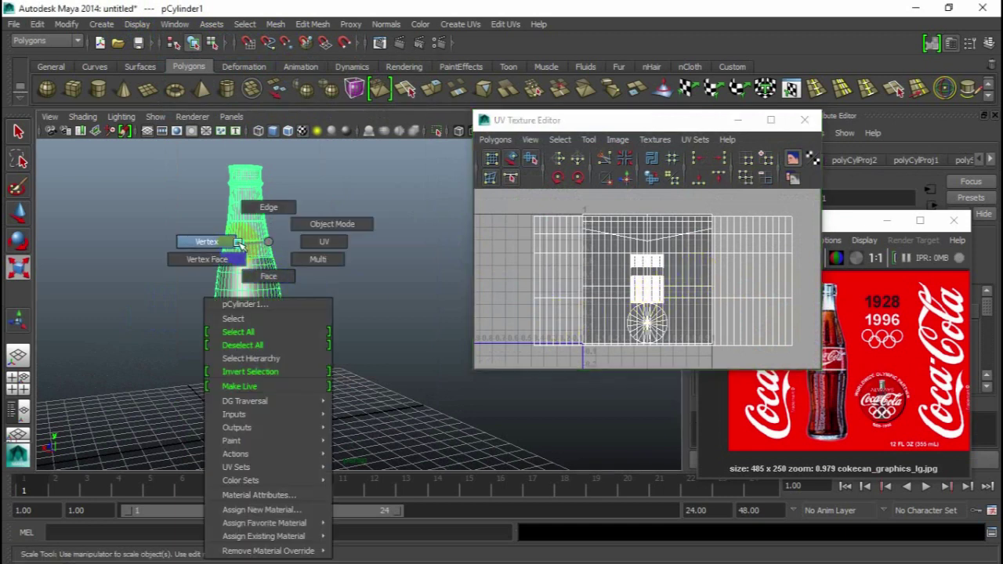
click(269, 274)
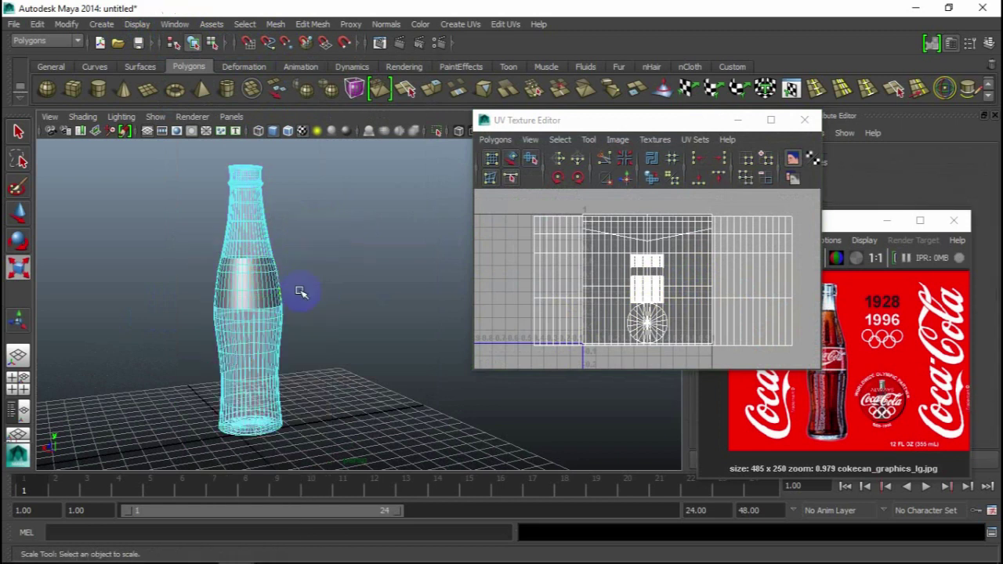
Select the band of faces around the bottle's middle and open Cylindrical Mapping options
key(space)
key(space)
scroll(257, 335, up, 3)
scroll(321, 293, up, 1)
drag(320, 258, 144, 324)
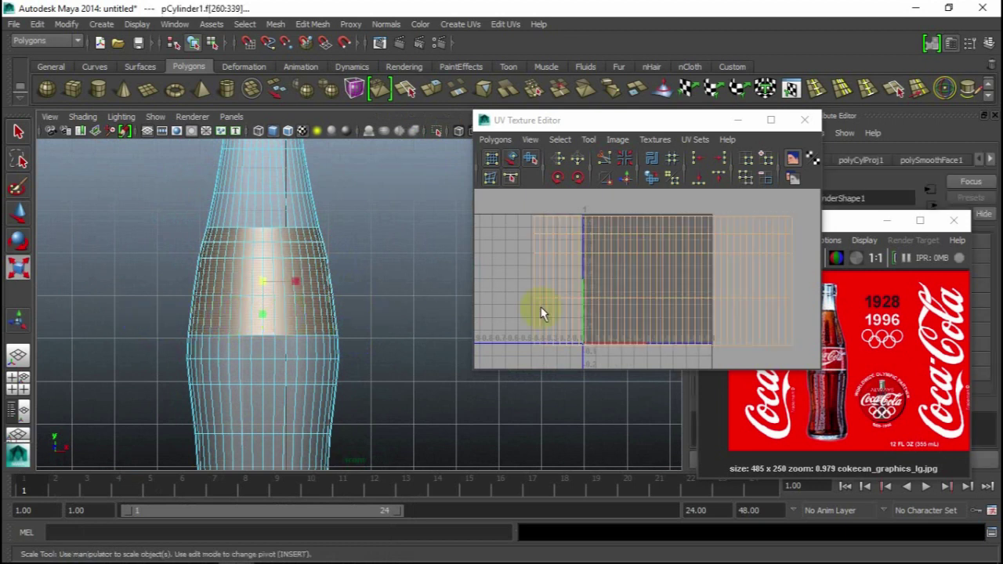
right_click(639, 288)
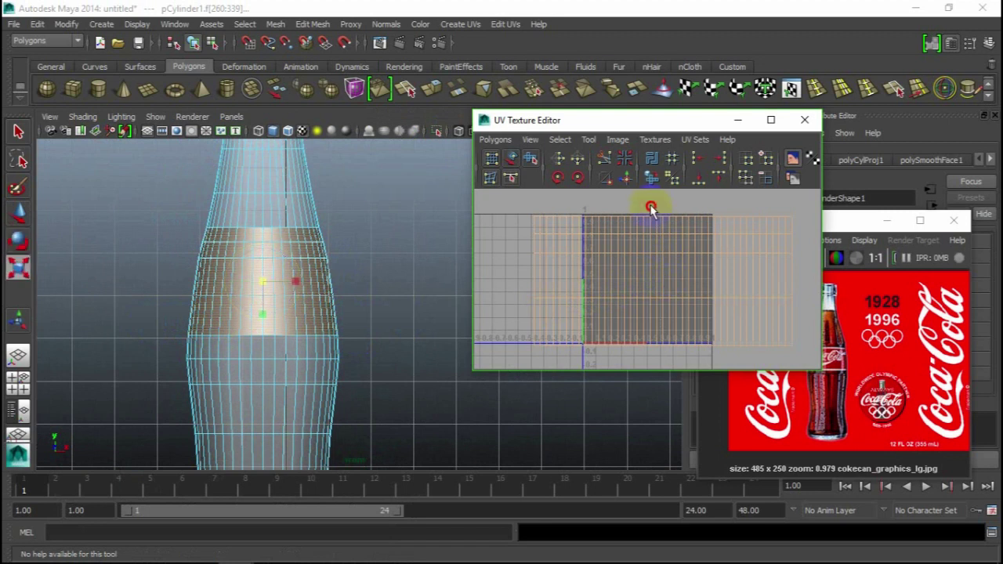
click(462, 24)
click(593, 60)
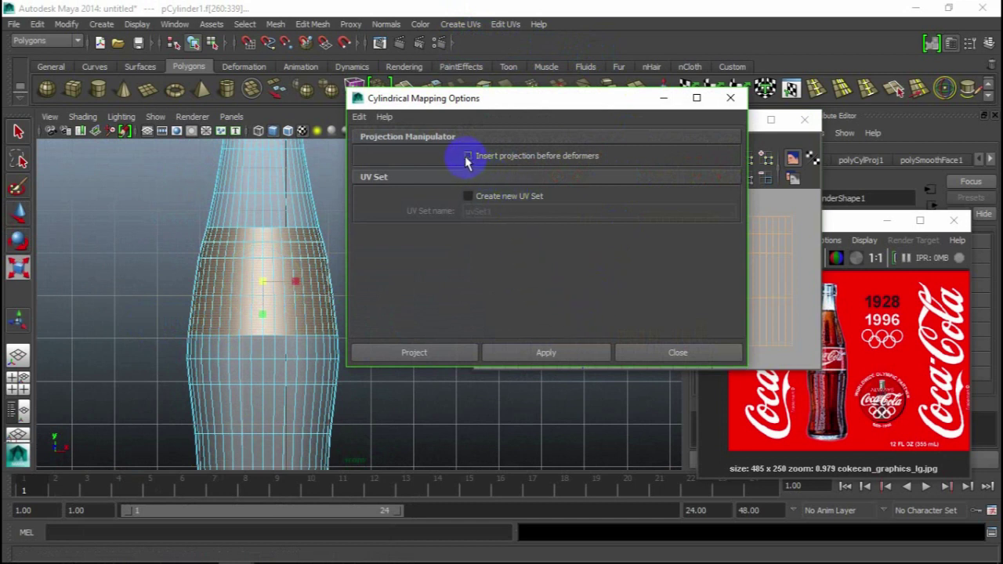
Apply a cylindrical projection to the label band and nudge the new UV shell down
click(551, 353)
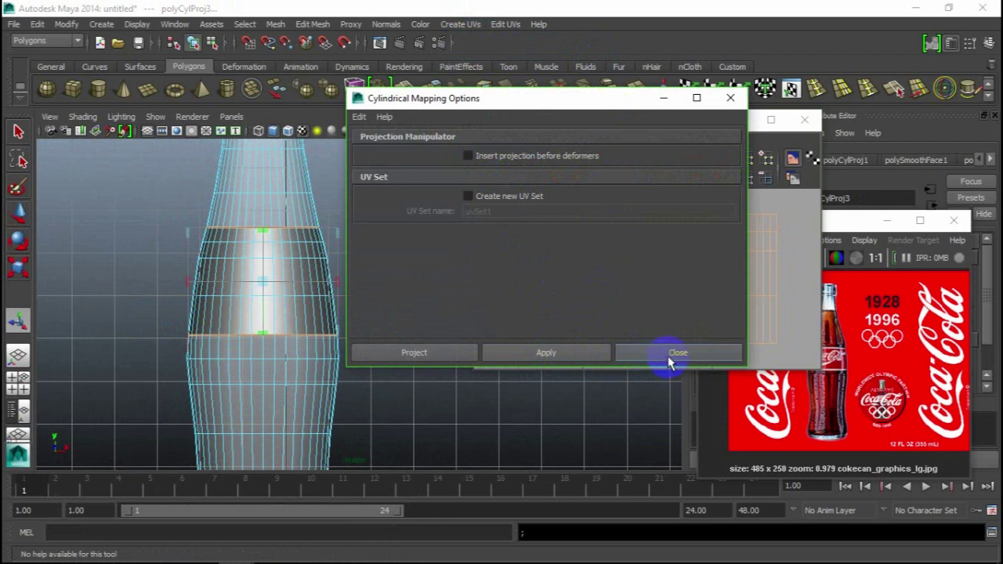
click(670, 358)
drag(682, 278, 662, 286)
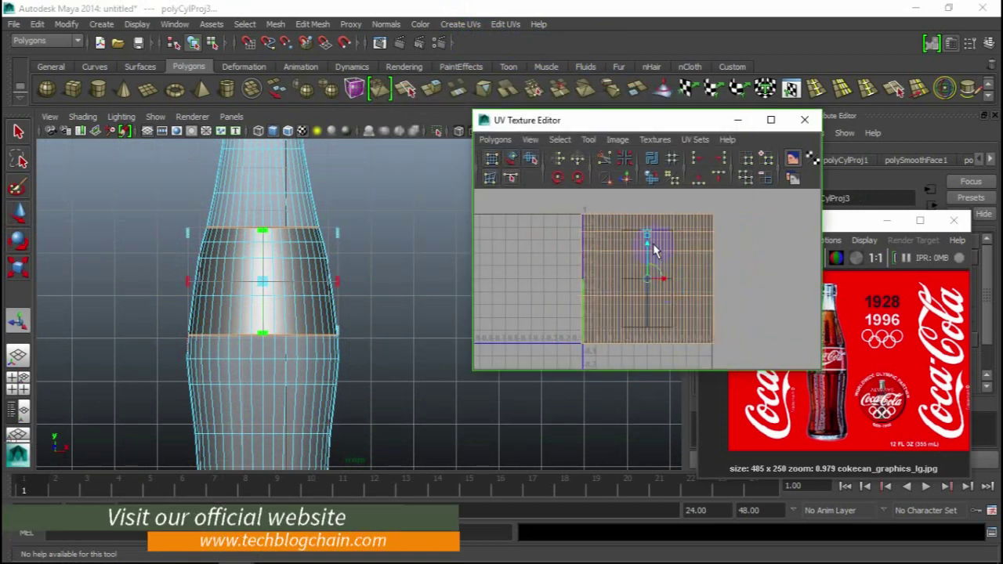
mouse_move(647, 242)
mouse_down()
mouse_move(654, 266)
mouse_move(649, 247)
mouse_up()
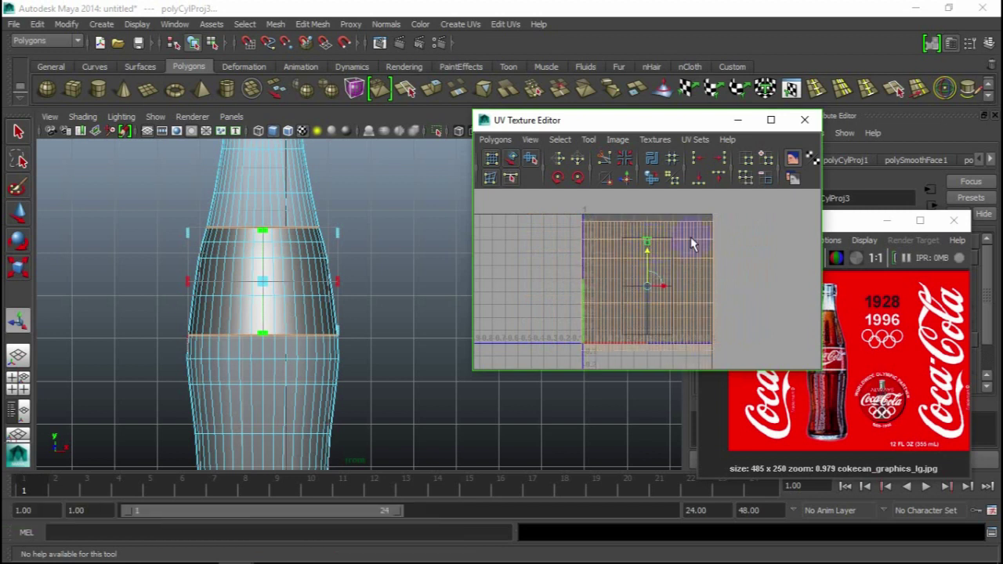
In the maximized UV editor, shrink, raise and widen the UV shell inside the 0–1 range
click(770, 119)
mouse_move(561, 218)
mouse_down()
mouse_move(531, 298)
mouse_move(515, 303)
mouse_up()
drag(502, 342, 503, 303)
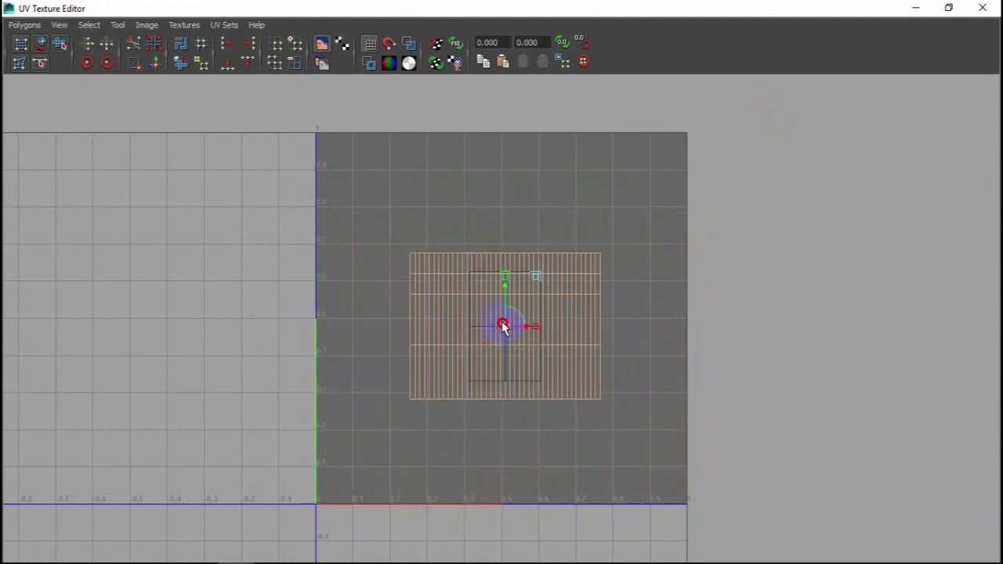
drag(541, 248, 565, 249)
Save a 1920×1080 JPEG UV snapshot as uvvvv.jpg on the Desktop, then minimize the editor
click(26, 29)
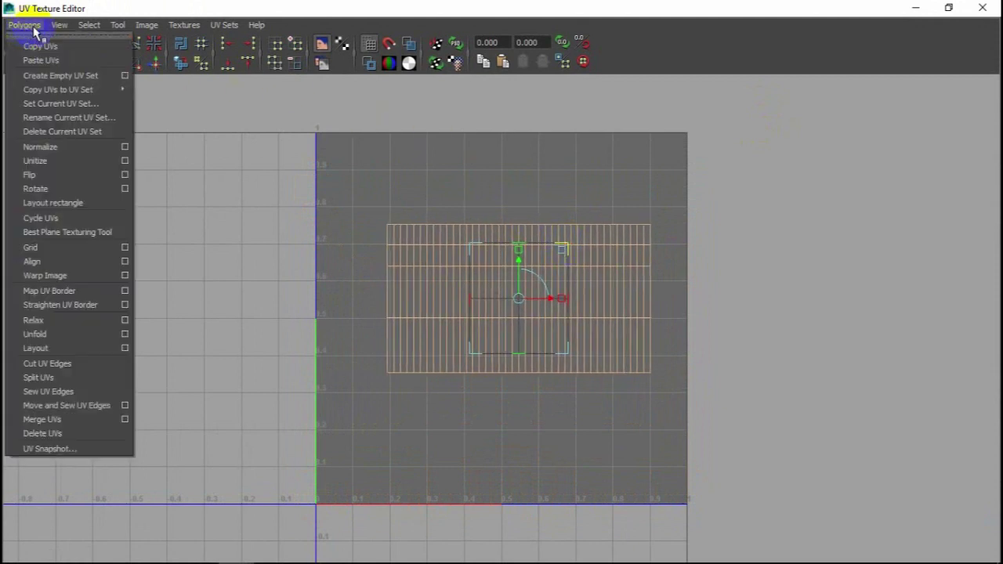
click(47, 448)
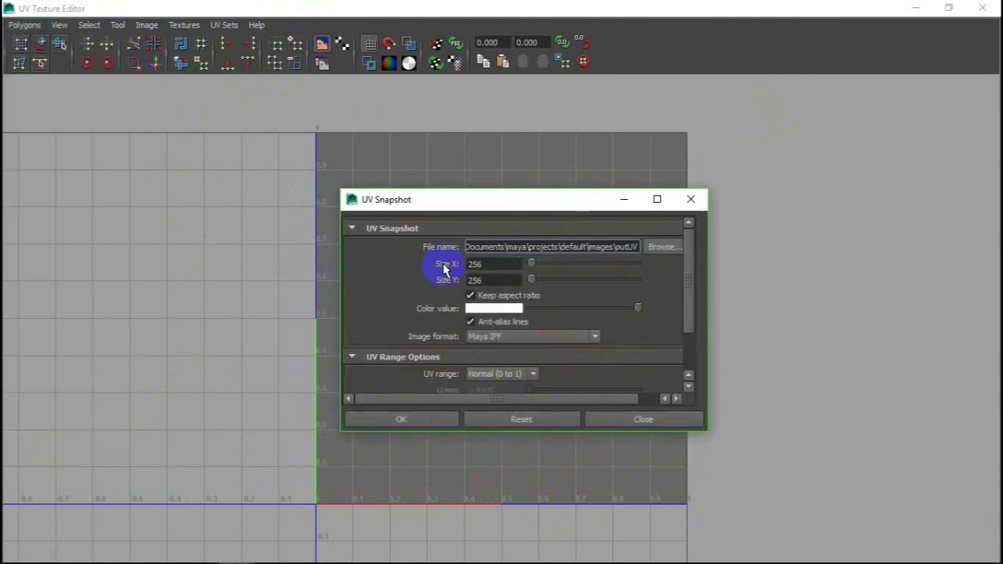
click(665, 249)
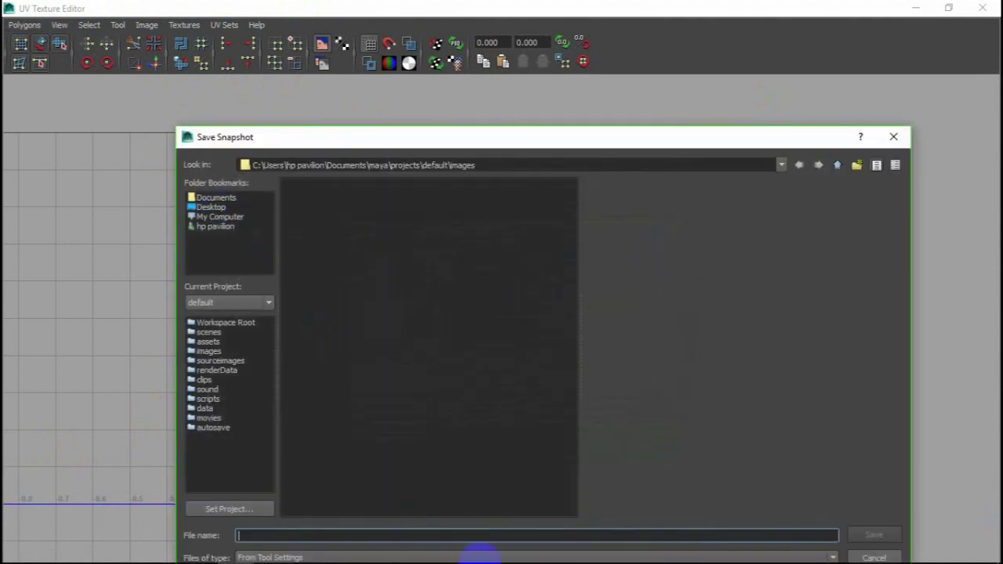
click(212, 207)
click(354, 536)
text(uvvvv)
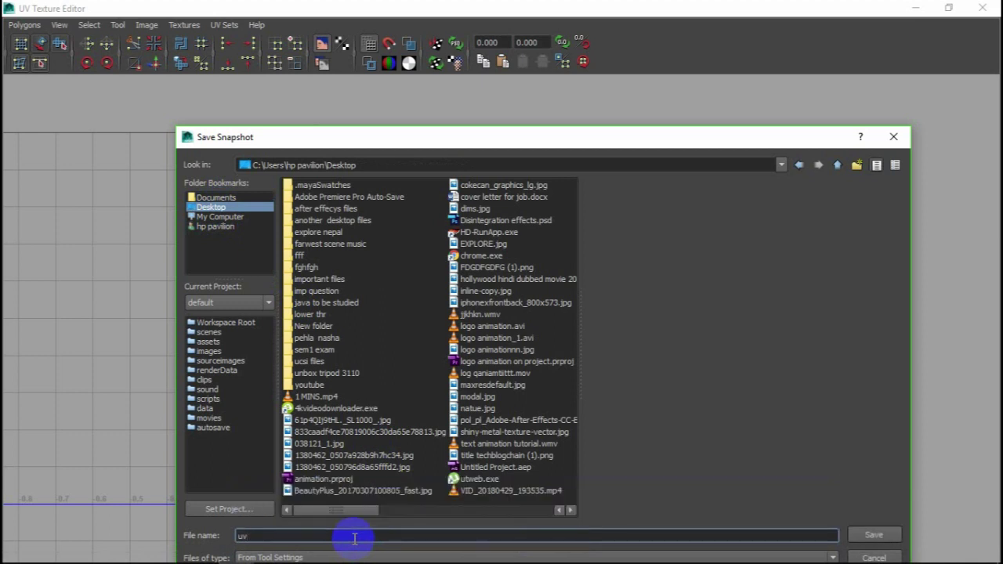
key(Return)
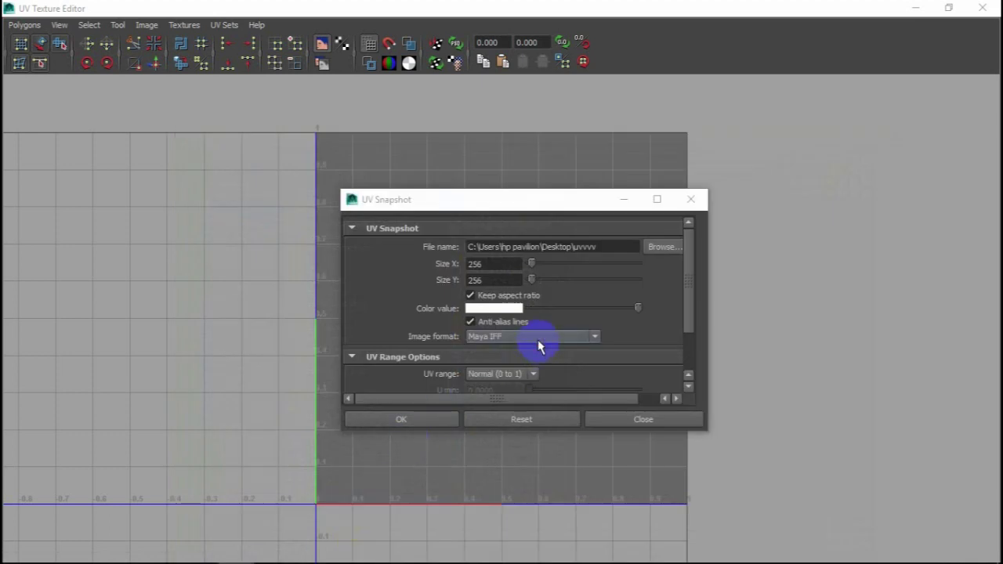
click(539, 337)
click(523, 398)
drag(683, 306, 690, 302)
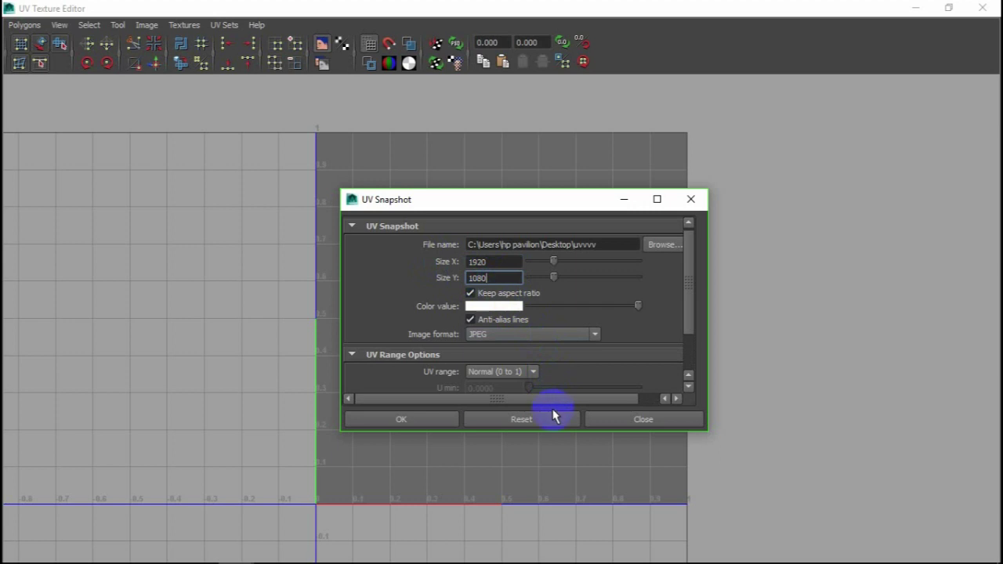
click(402, 425)
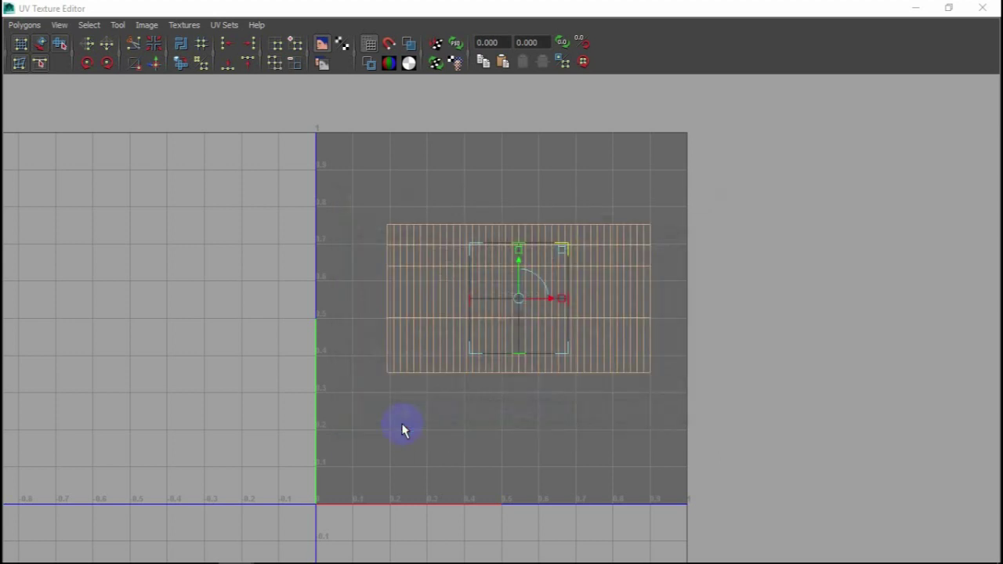
click(918, 8)
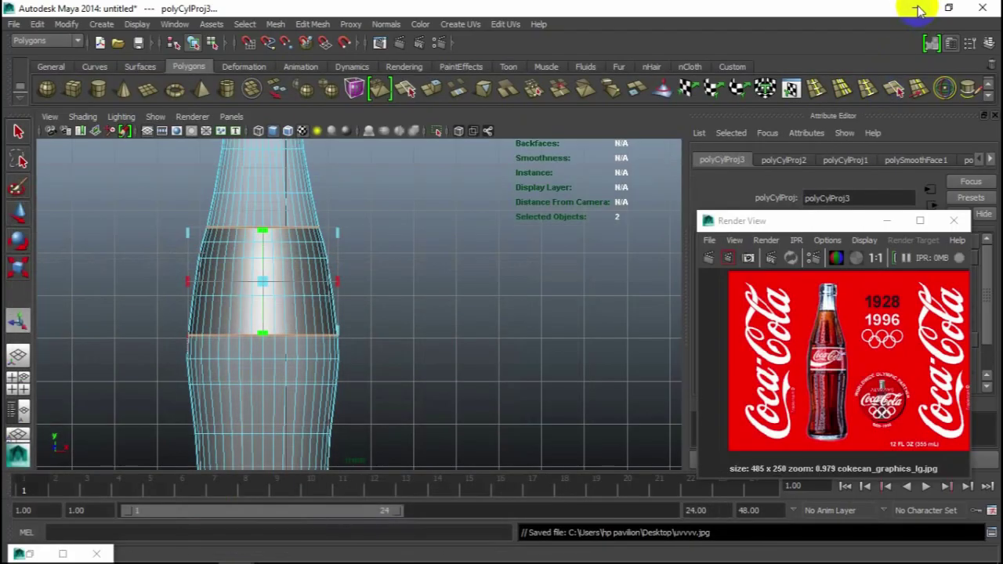
Open the UV snapshot uvvvv.jpg in Photoshop
click(918, 8)
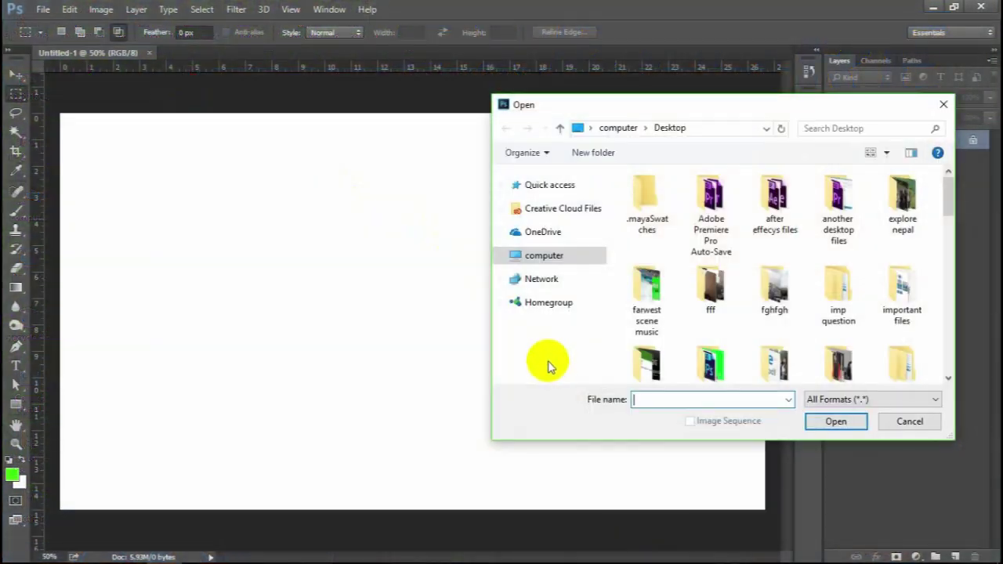
drag(950, 207, 962, 346)
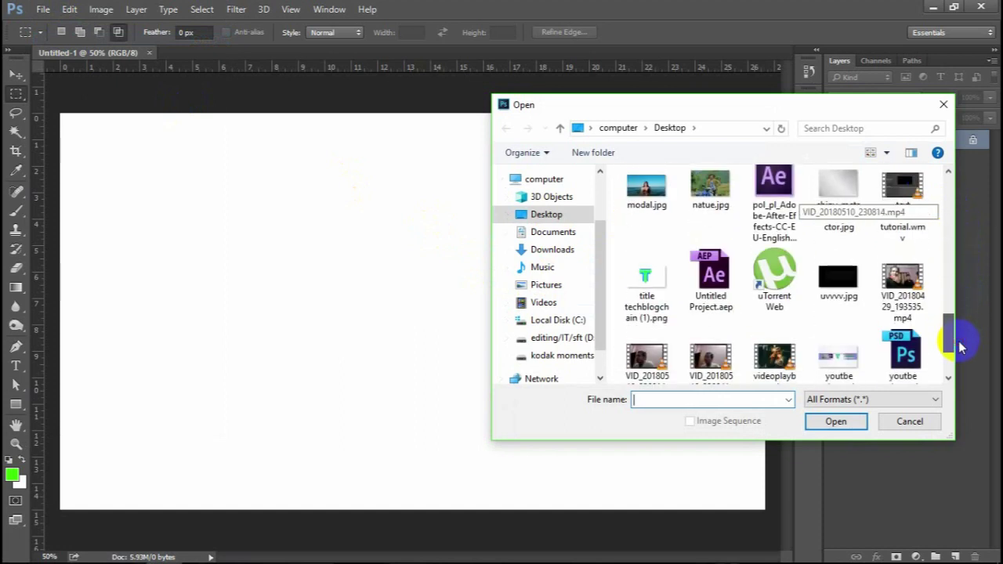
double_click(837, 280)
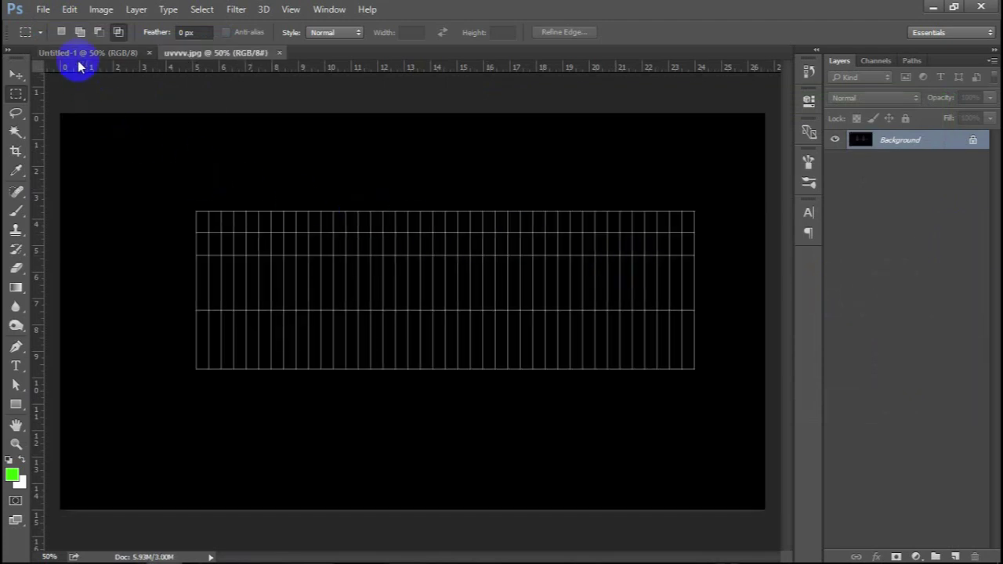
Open cokecan_graphics_lg.jpg in a second document tab
click(43, 9)
click(55, 36)
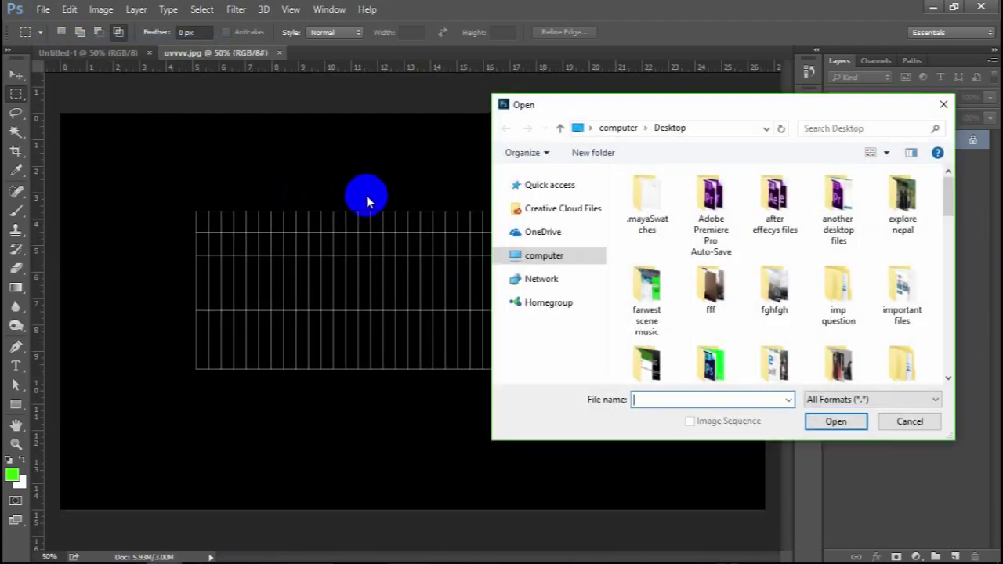
drag(948, 202, 949, 279)
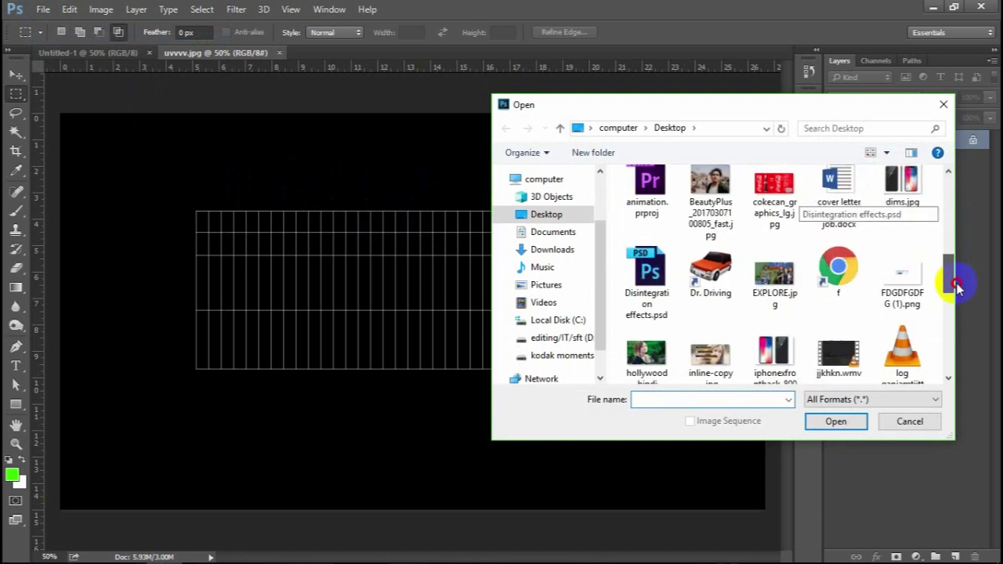
double_click(774, 192)
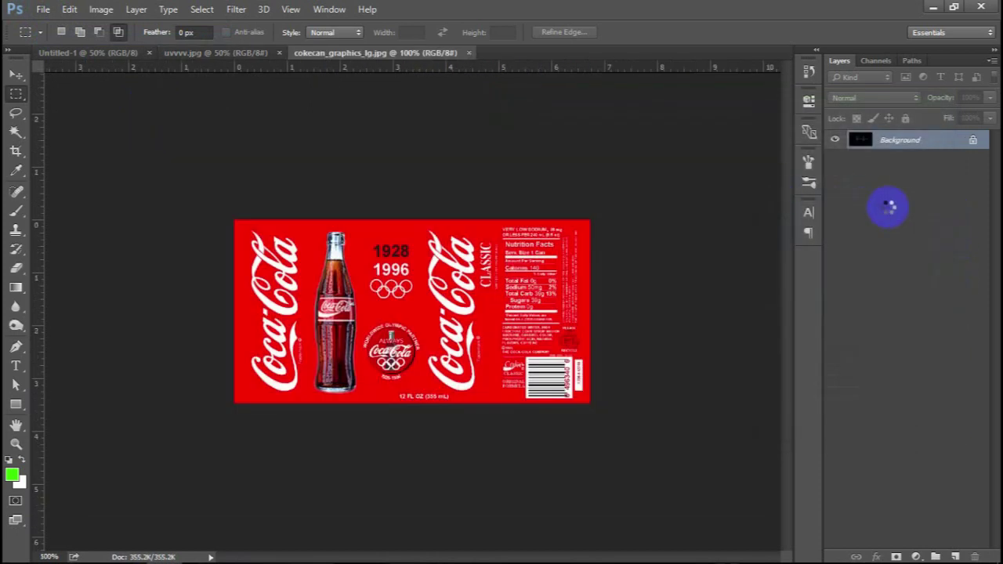
Unlock the label's Background layer and drag it into uvvvv.jpg as Layer 1
click(972, 144)
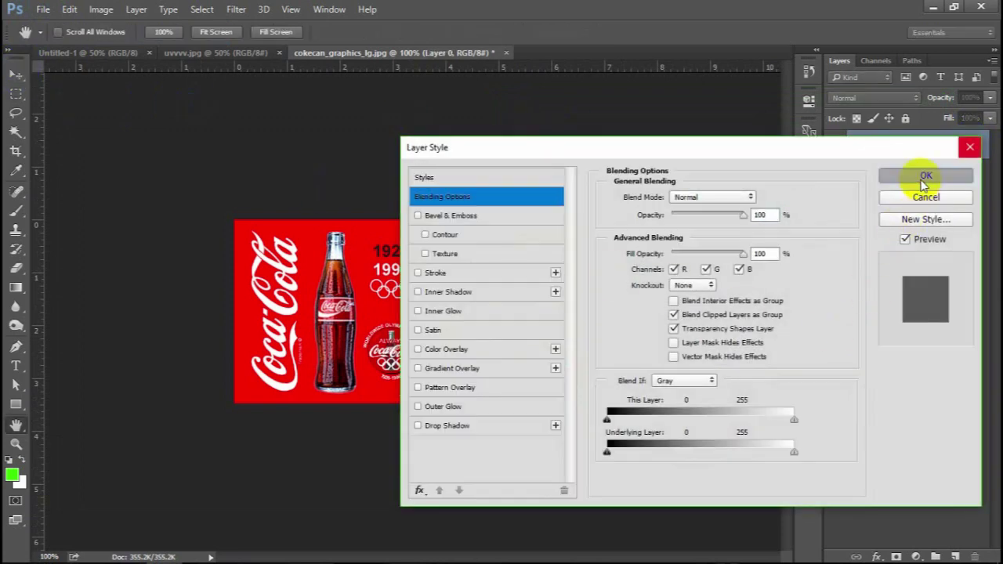
click(918, 174)
click(17, 76)
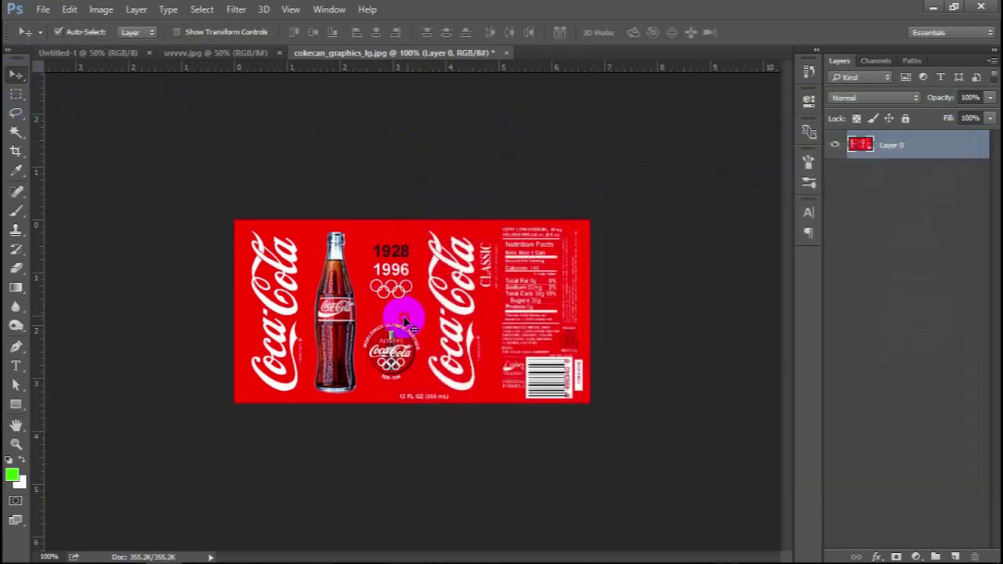
drag(404, 321, 182, 57)
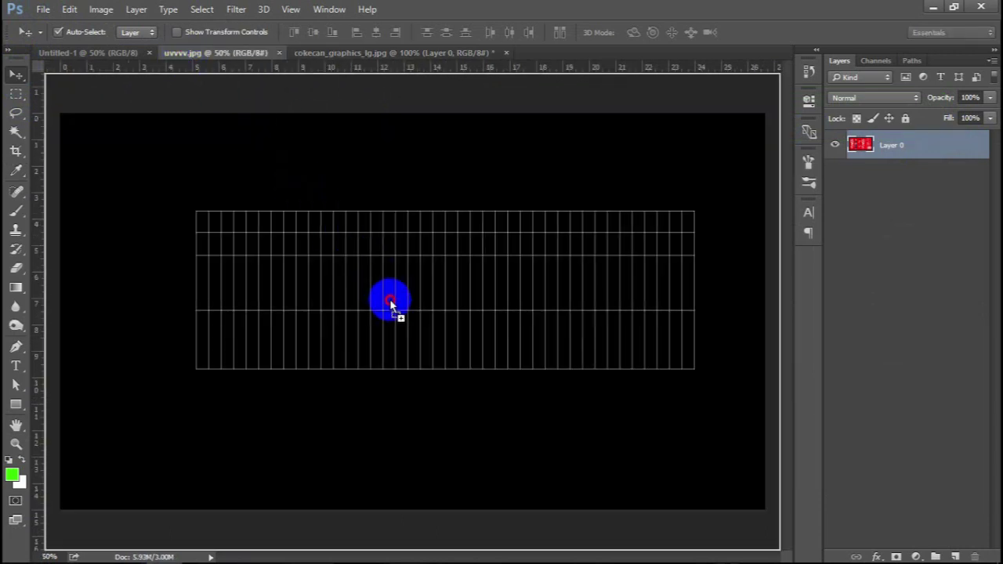
drag(182, 57, 408, 318)
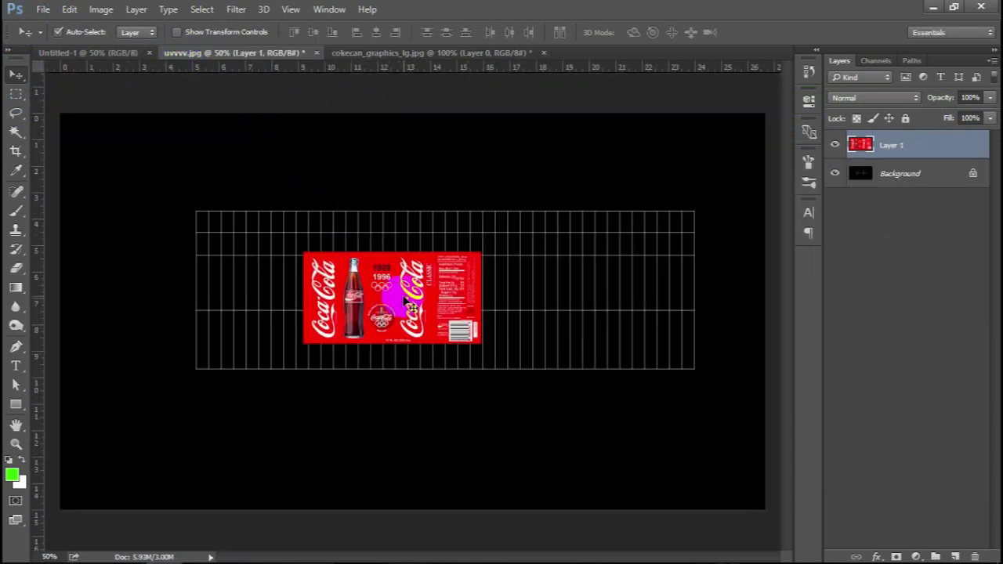
Free-transform the label to about 218% width so it covers the whole UV grid, and apply
key(ctrl+t)
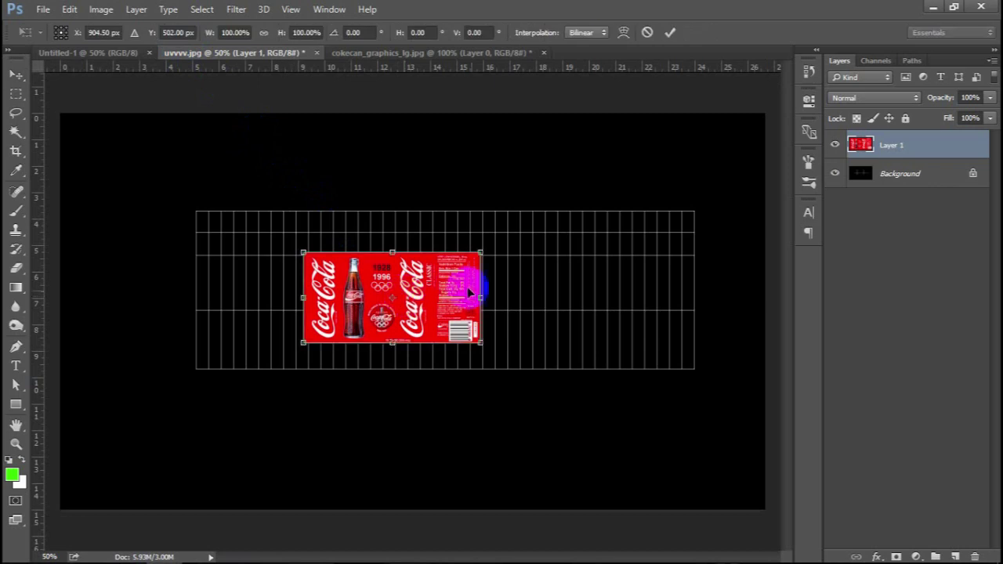
drag(495, 344, 691, 369)
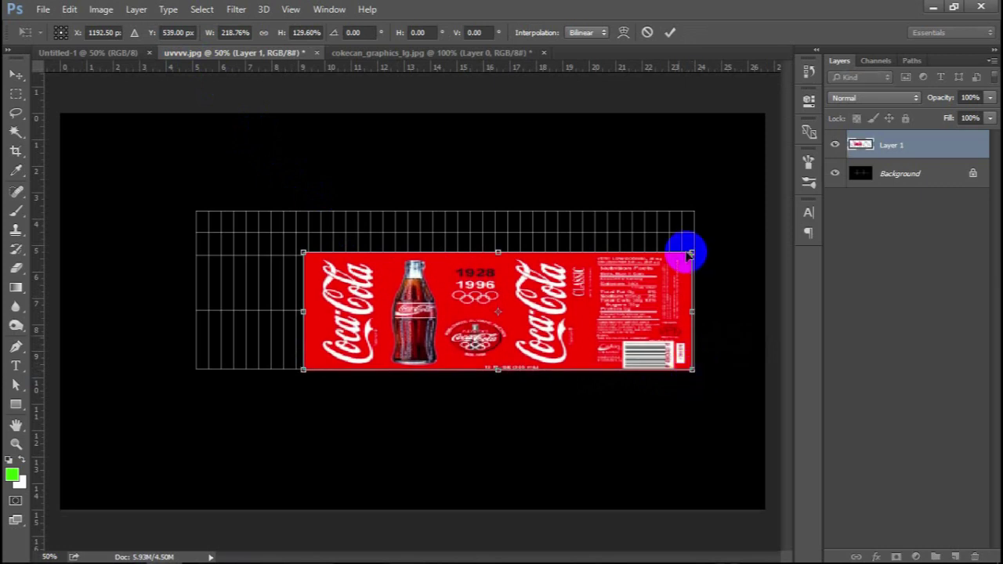
drag(497, 253, 495, 210)
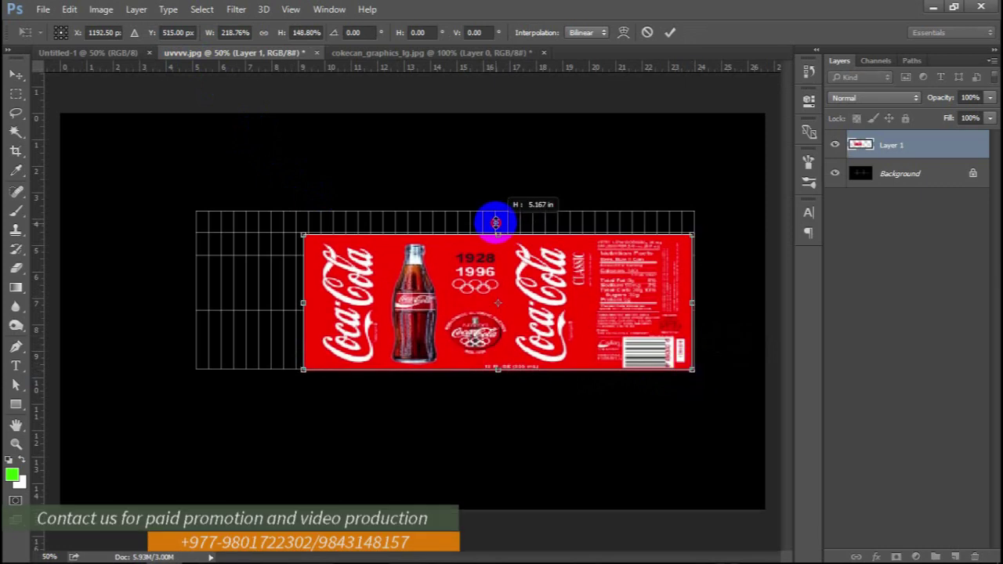
drag(303, 291, 189, 292)
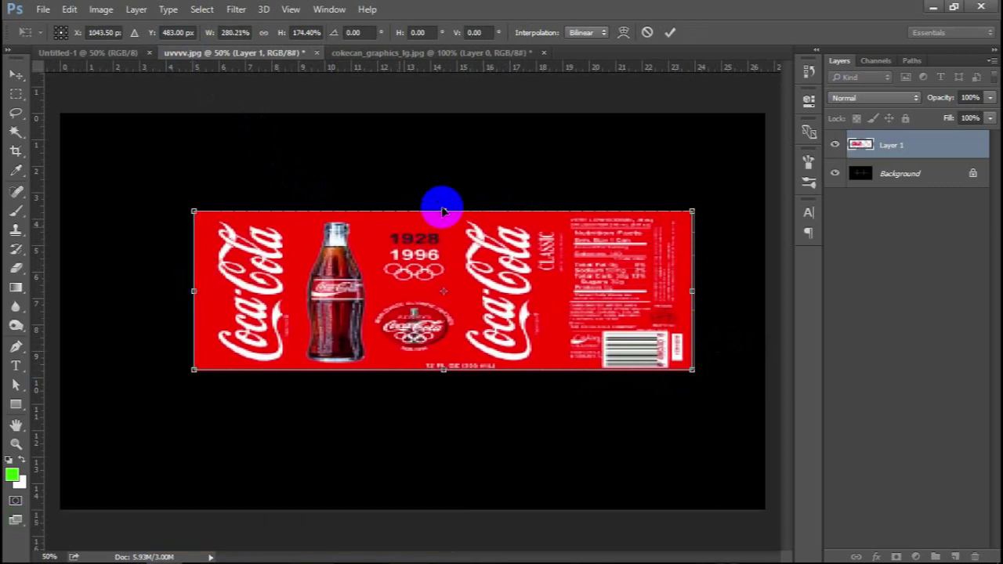
drag(444, 206, 443, 202)
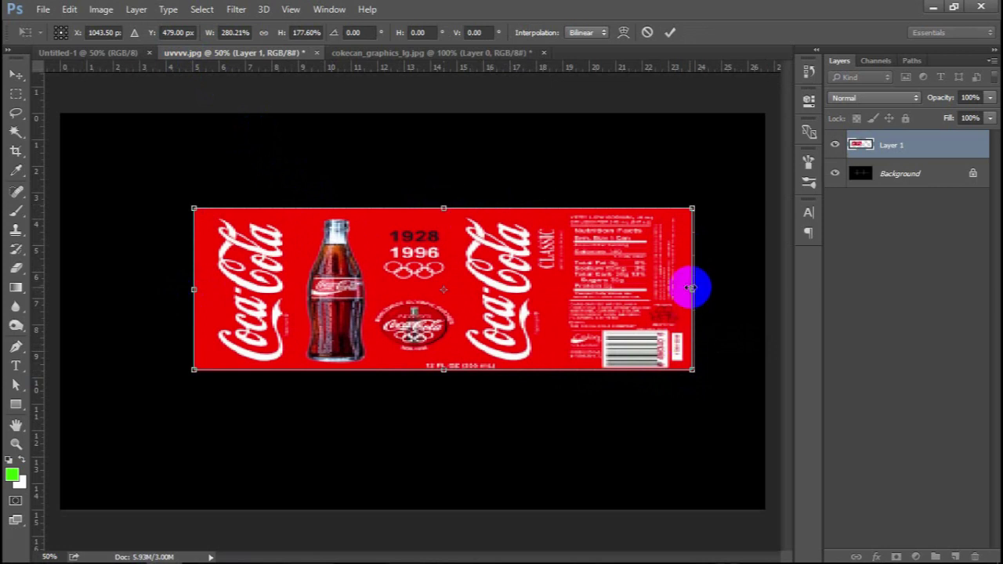
drag(692, 286, 694, 287)
double_click(638, 284)
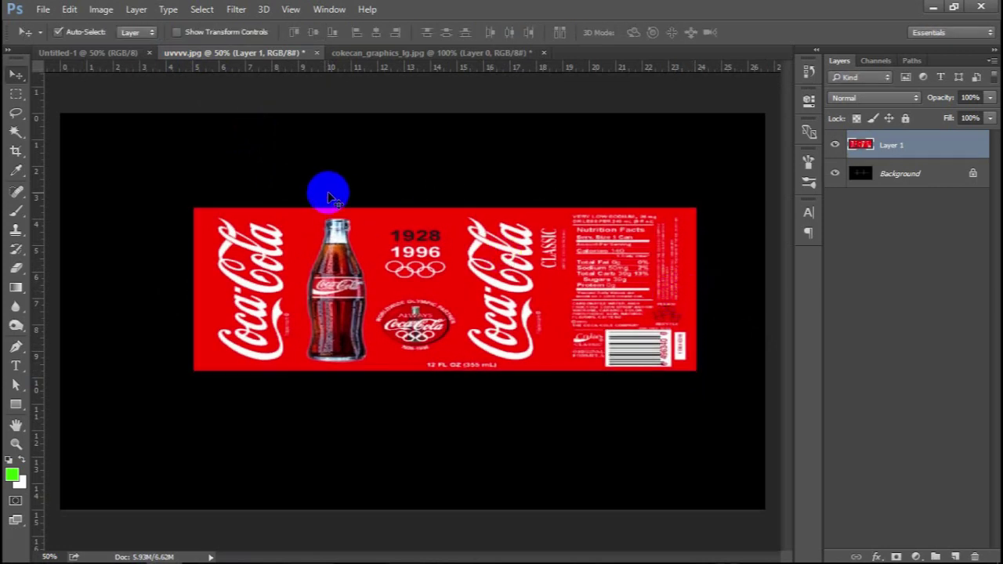
Save the labelled UV document as texture coc.psd
click(39, 9)
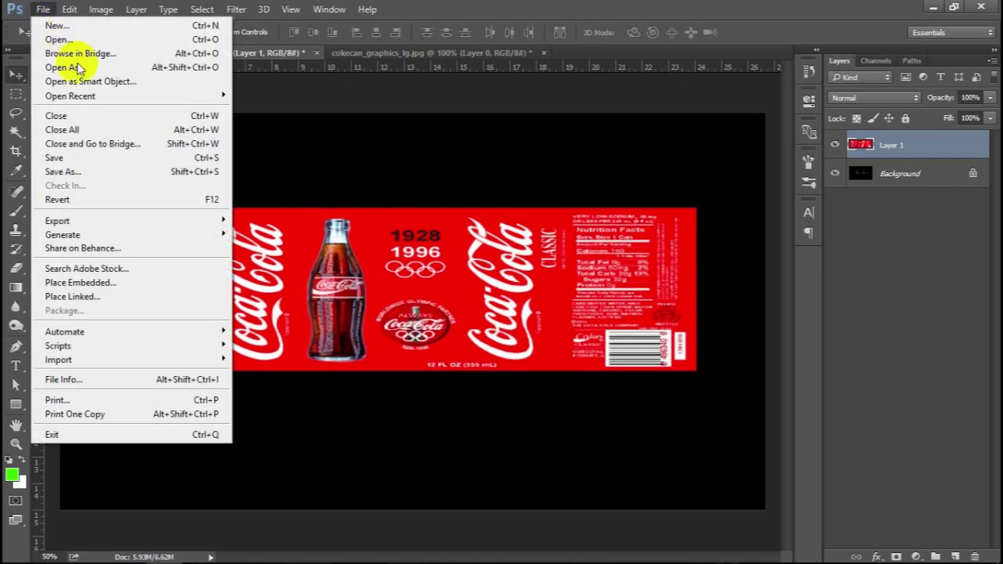
click(94, 172)
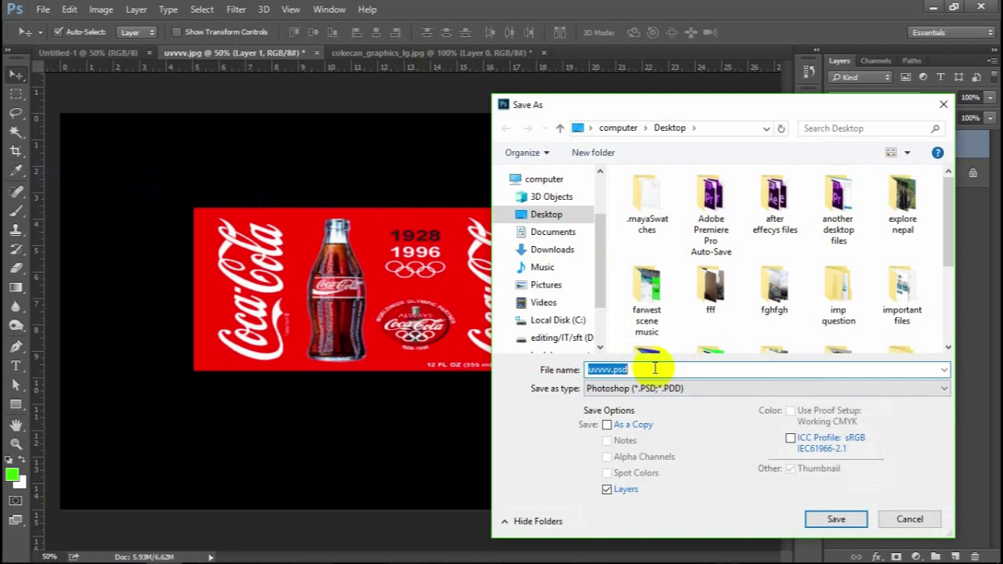
text(texture coc)
key(Return)
key(Return)
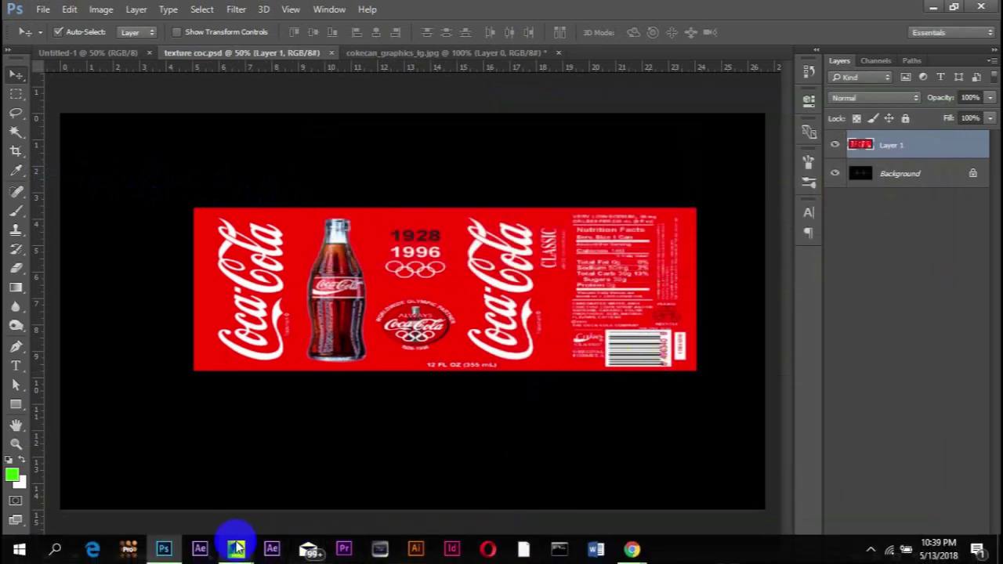
Back in Maya, close the extra windows and select the bottle's label band faces
click(236, 548)
click(297, 510)
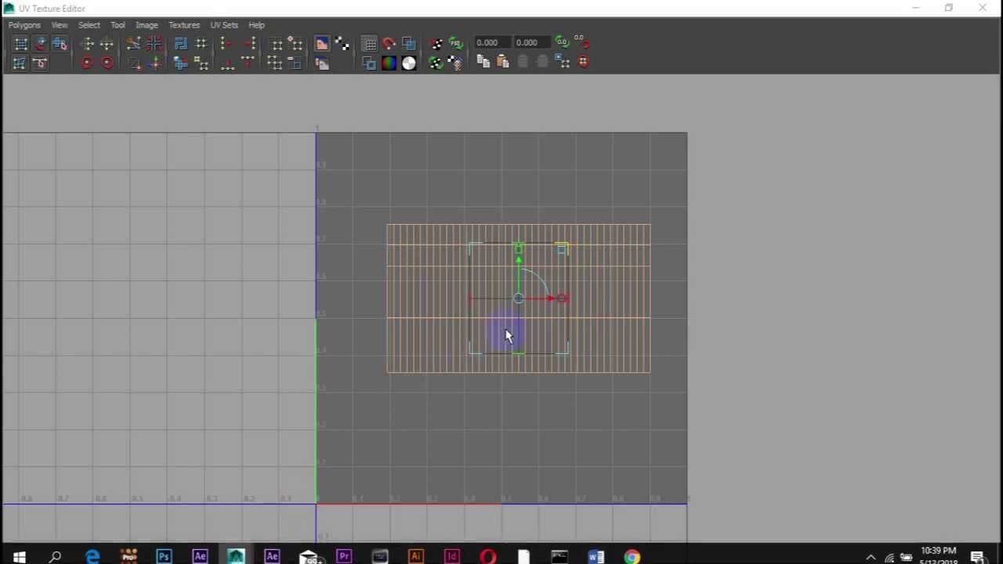
click(921, 7)
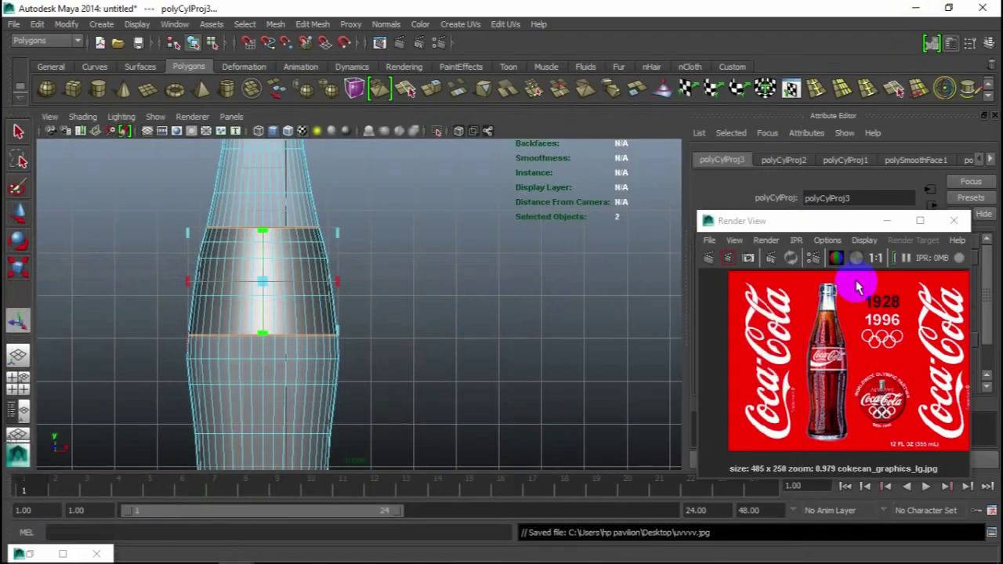
click(953, 220)
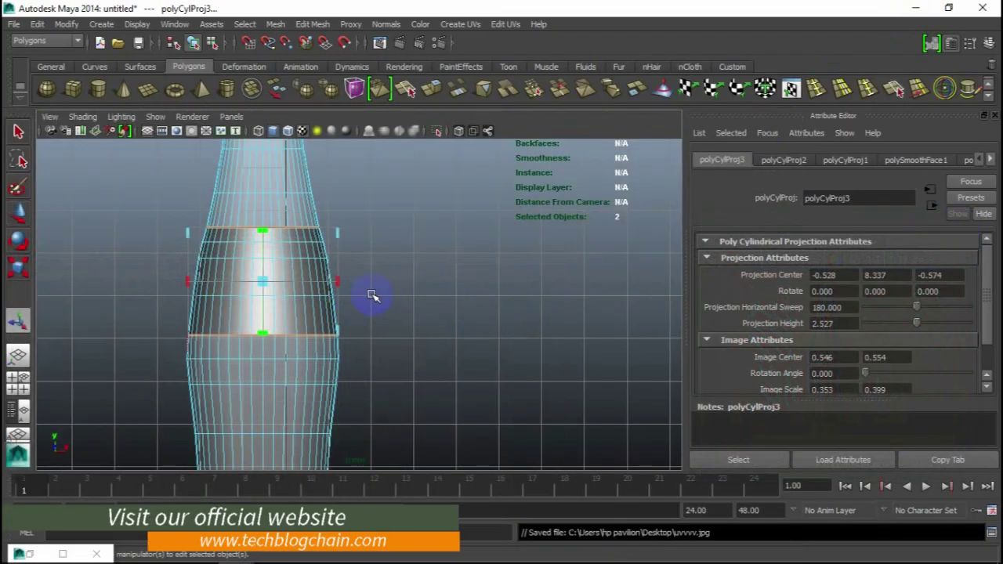
scroll(372, 295, down, 3)
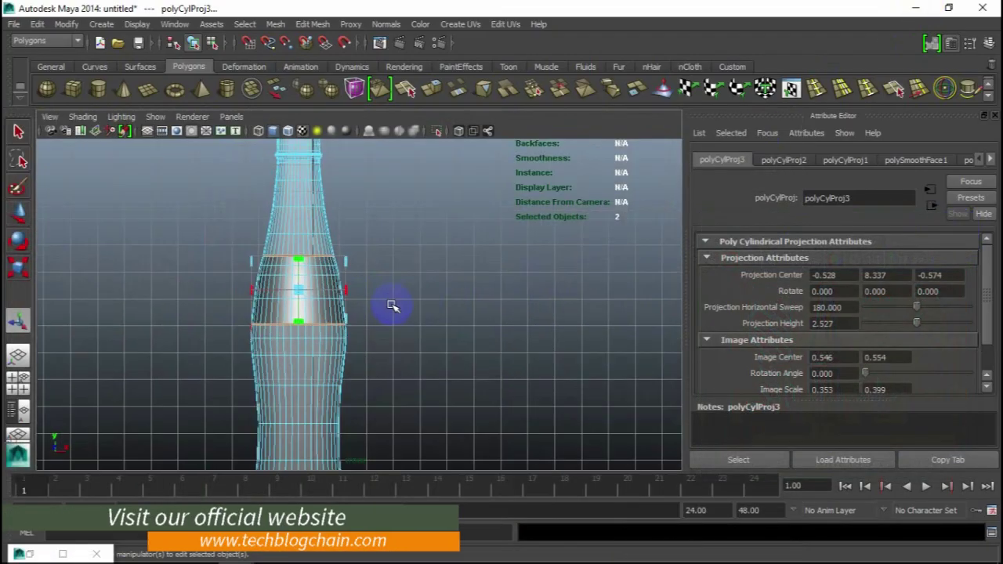
click(20, 212)
click(426, 296)
right_click(320, 305)
scroll(329, 286, up, 2)
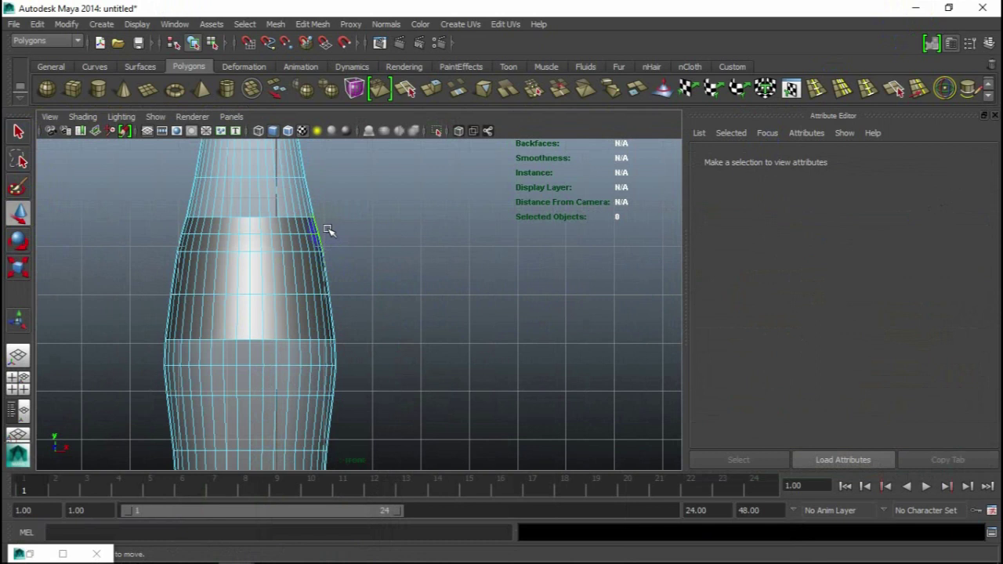
drag(166, 325, 137, 325)
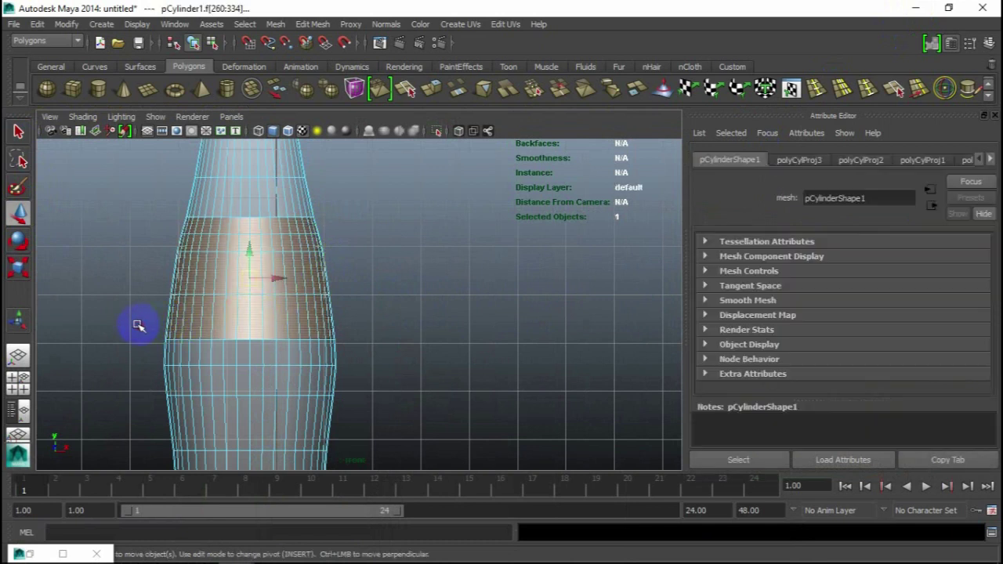
scroll(354, 323, down, 3)
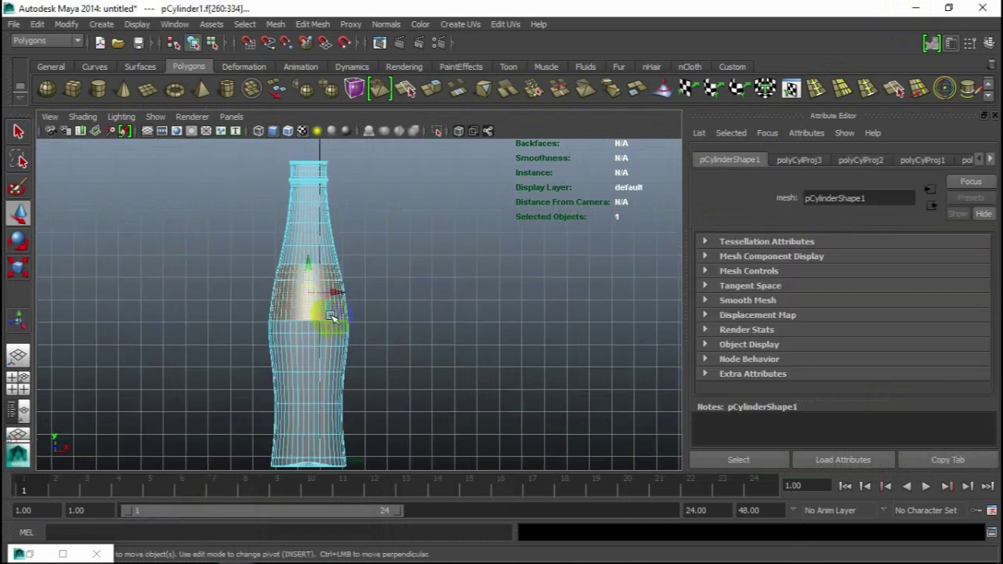
Give the faces a new Blinn whose Color is a File node loading texture coc.psd
right_click(330, 315)
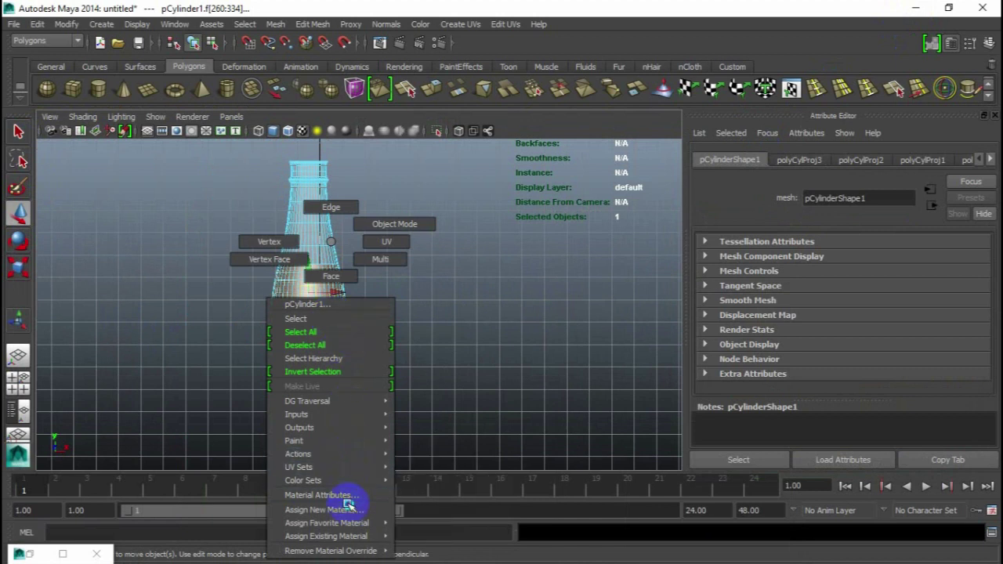
click(347, 509)
click(602, 238)
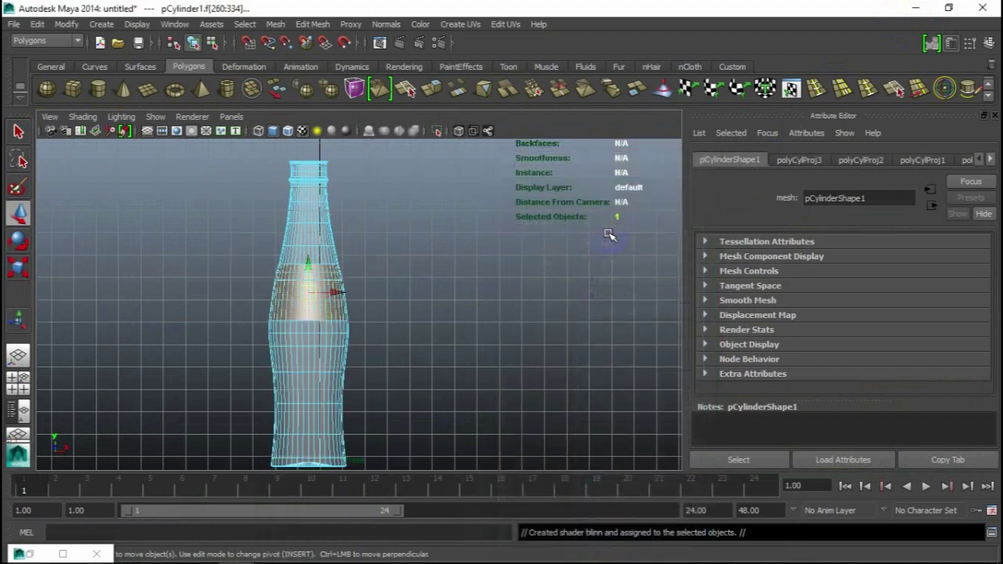
click(964, 333)
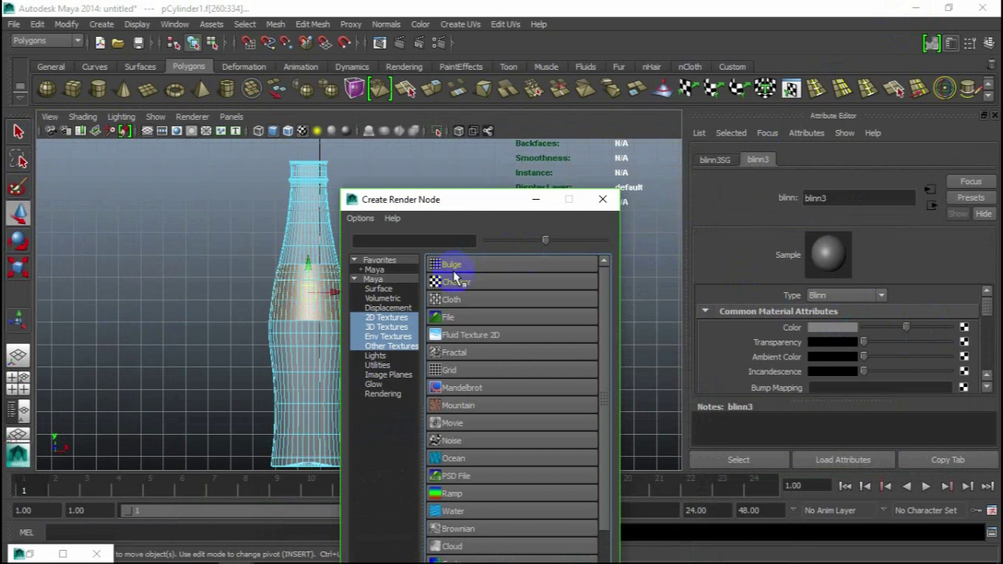
click(453, 317)
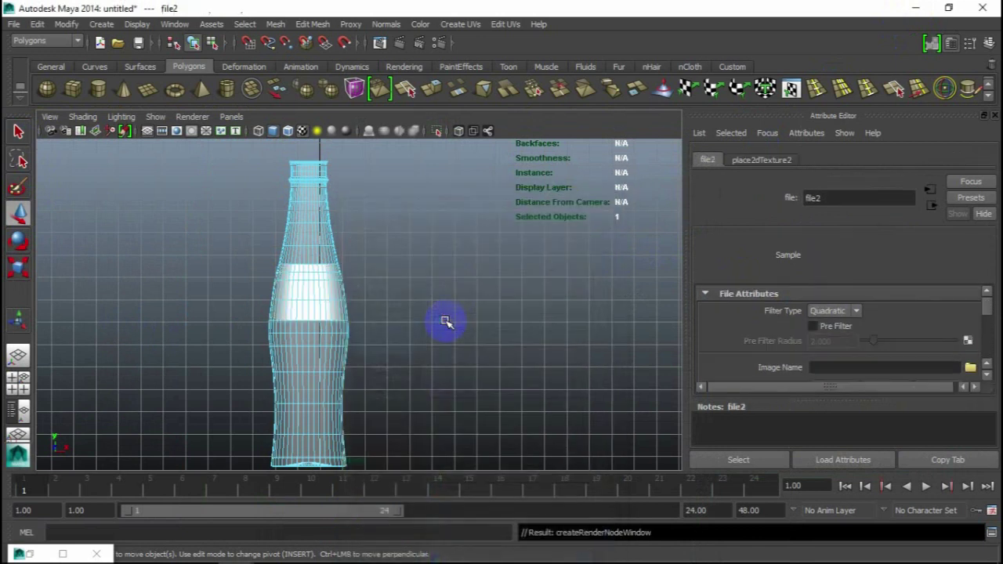
click(969, 368)
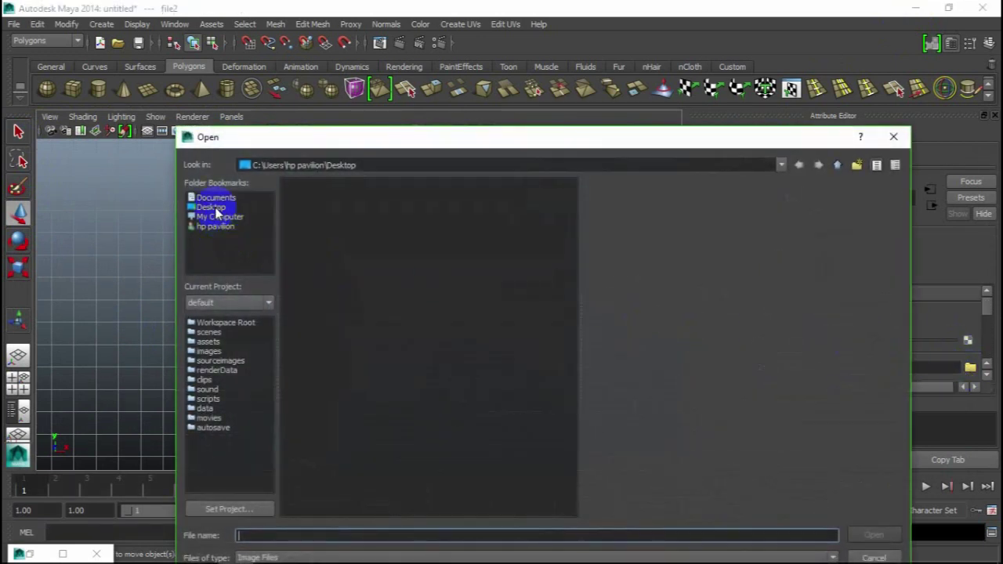
click(211, 207)
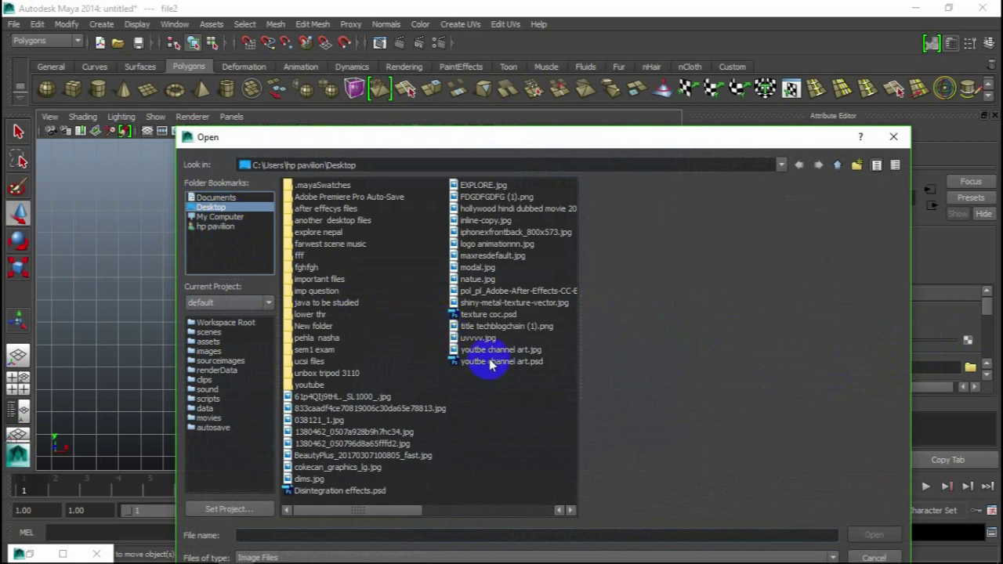
double_click(484, 315)
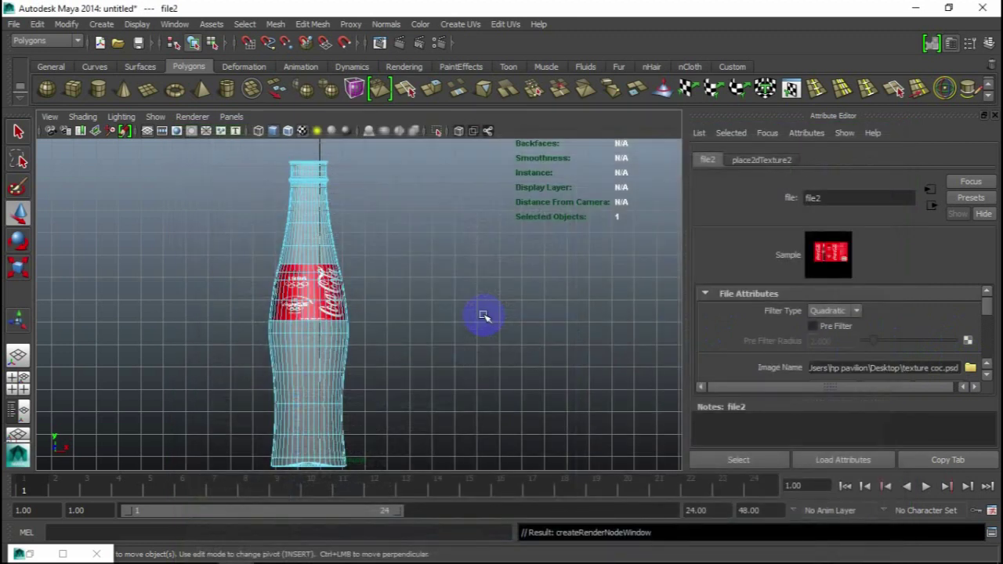
Orbit and zoom around the bottle to inspect the red label, including its 1996 side
right_drag(313, 235, 368, 235)
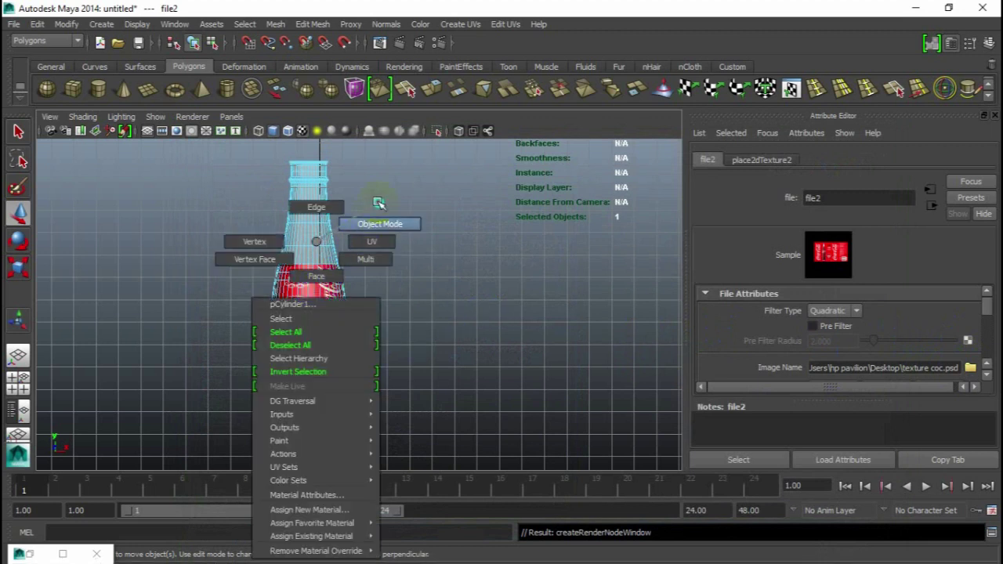
click(316, 270)
key(space)
key(space)
mouse_move(470, 271)
alt+mouse_down()
mouse_move(358, 306)
mouse_move(273, 304)
mouse_move(290, 342)
alt+mouse_up()
alt+right_drag(290, 342, 275, 269)
mouse_move(275, 268)
alt+mouse_down()
mouse_move(300, 224)
mouse_move(237, 275)
alt+mouse_up()
alt+right_drag(238, 275, 418, 347)
mouse_move(419, 347)
alt+mouse_down()
mouse_move(336, 340)
mouse_move(369, 353)
mouse_move(439, 354)
mouse_move(351, 347)
alt+mouse_up()
mouse_move(352, 347)
alt+right_down()
mouse_move(268, 293)
mouse_move(195, 295)
alt+right_up()
alt+drag(195, 295, 253, 306)
alt+right_drag(253, 306, 342, 358)
alt+drag(342, 358, 568, 340)
alt+right_drag(569, 340, 551, 336)
mouse_move(551, 336)
alt+mouse_down()
mouse_move(473, 358)
mouse_move(577, 365)
mouse_move(365, 374)
alt+mouse_up()
Clear the selection, frame the whole bottle, and close the Attribute Editor
click(470, 362)
click(365, 374)
alt+right_drag(437, 375, 492, 337)
click(493, 337)
mouse_move(493, 338)
alt+mouse_down()
mouse_move(392, 369)
mouse_move(437, 348)
mouse_move(398, 373)
mouse_move(351, 369)
mouse_move(455, 342)
mouse_move(509, 348)
alt+mouse_up()
scroll(352, 369, up, 5)
alt+right_drag(509, 349, 537, 352)
alt+drag(538, 352, 548, 345)
click(993, 116)
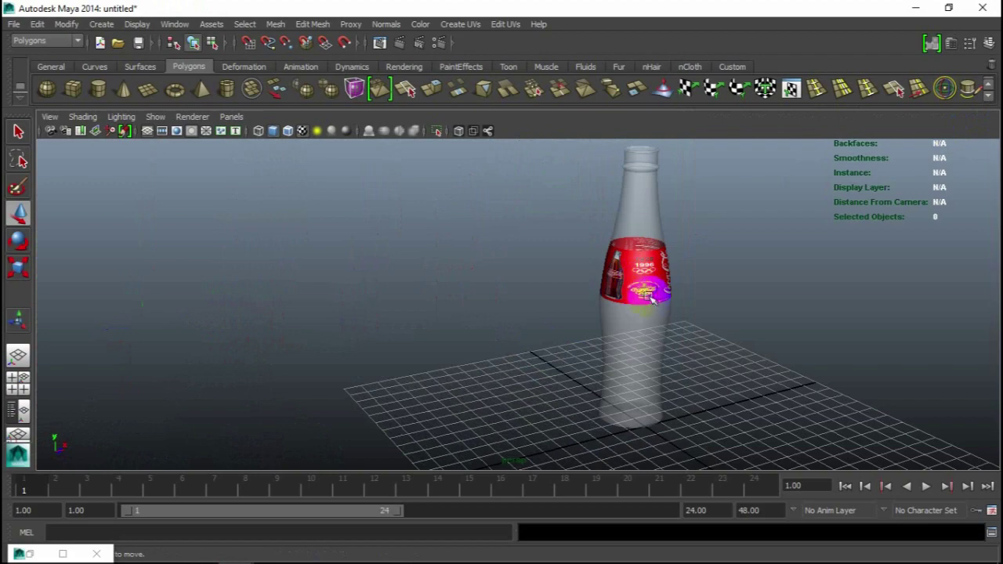
alt+right_drag(658, 290, 582, 314)
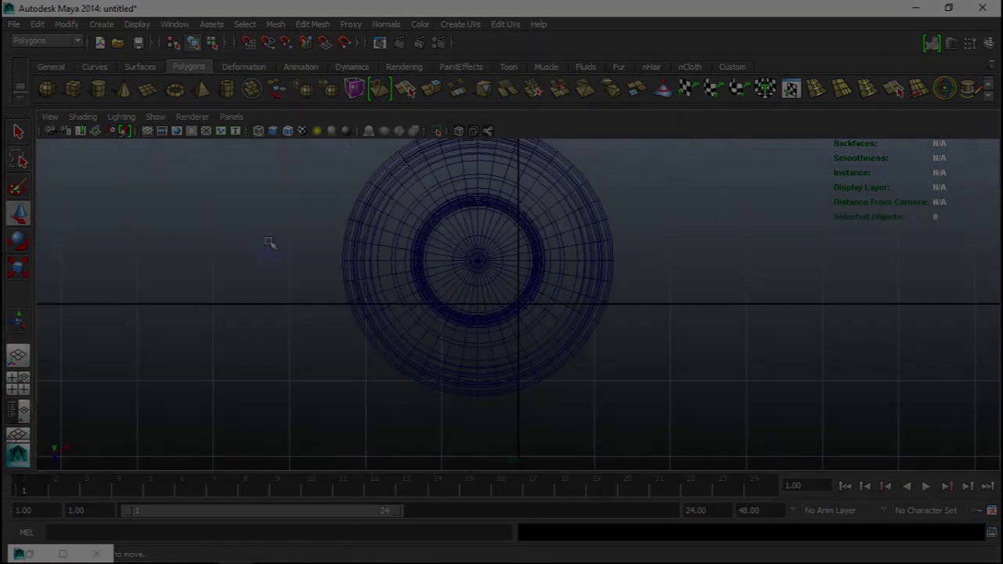